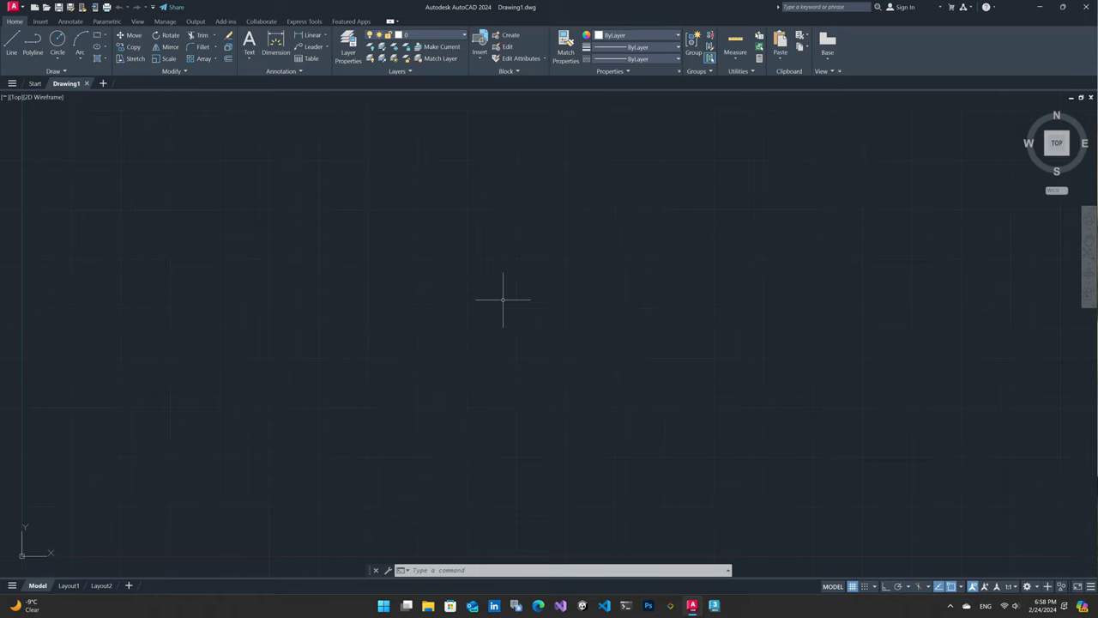
# - Draw a closed 4 × 5 line rectangle for the room outline with Ortho on
pyautogui.click(97, 36)
pyautogui.click(429, 200)
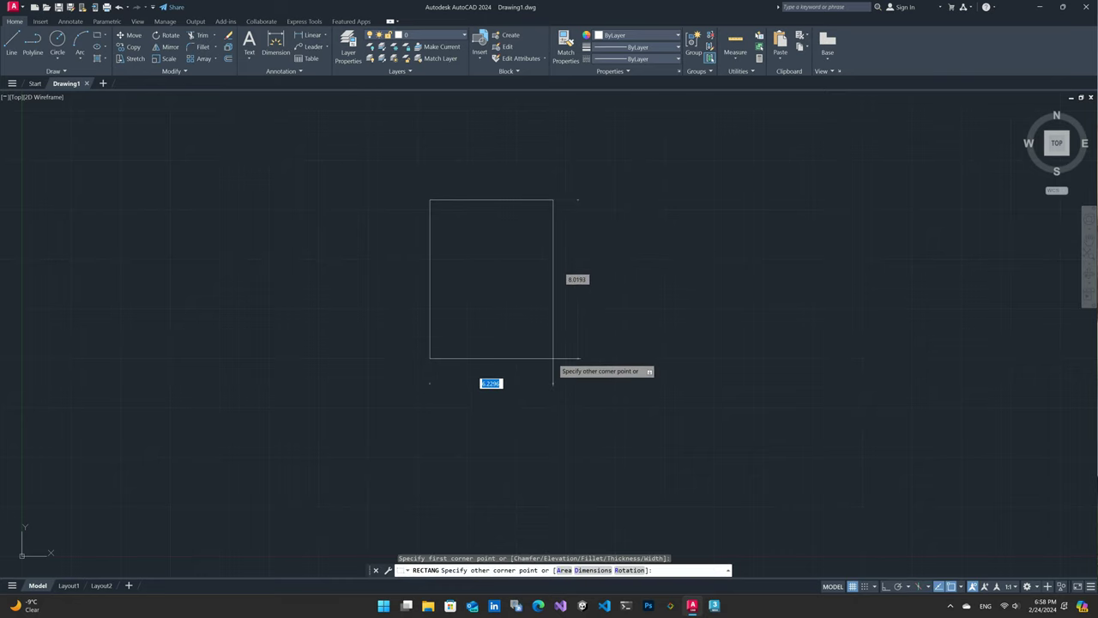
pyautogui.press('Escape')
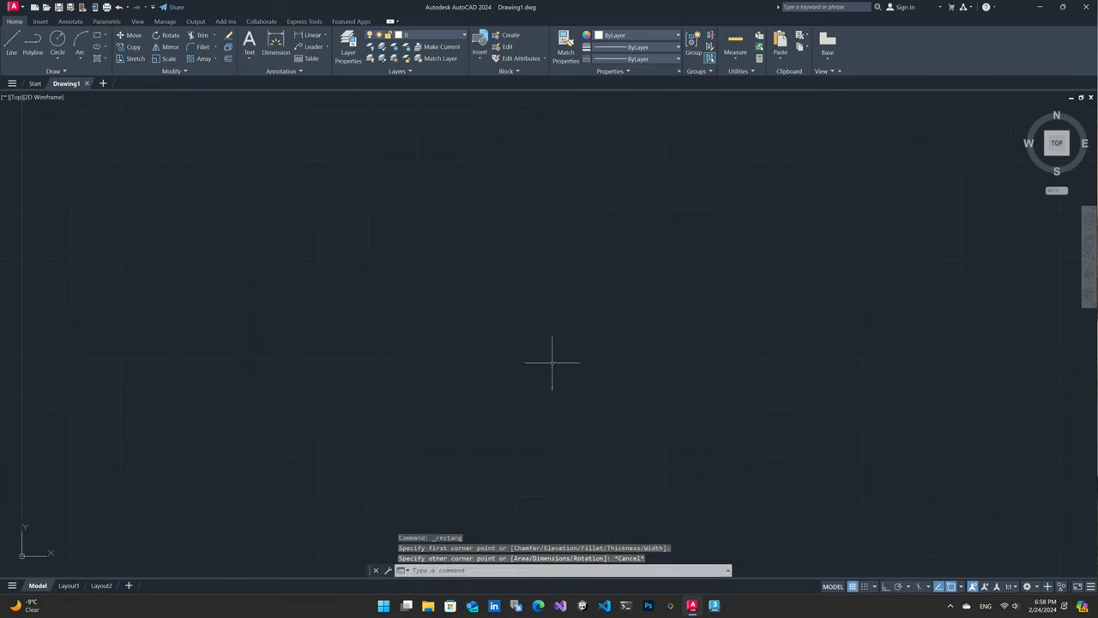
pyautogui.click(12, 41)
pyautogui.click(438, 431)
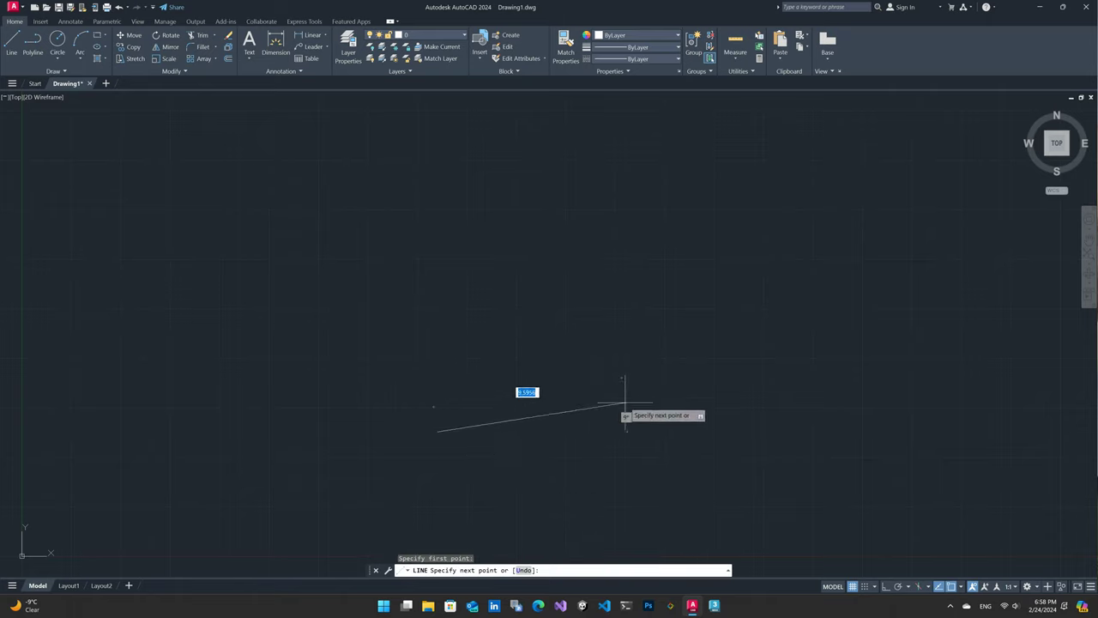
pyautogui.press('F8')
pyautogui.write('4')
pyautogui.press('Return')
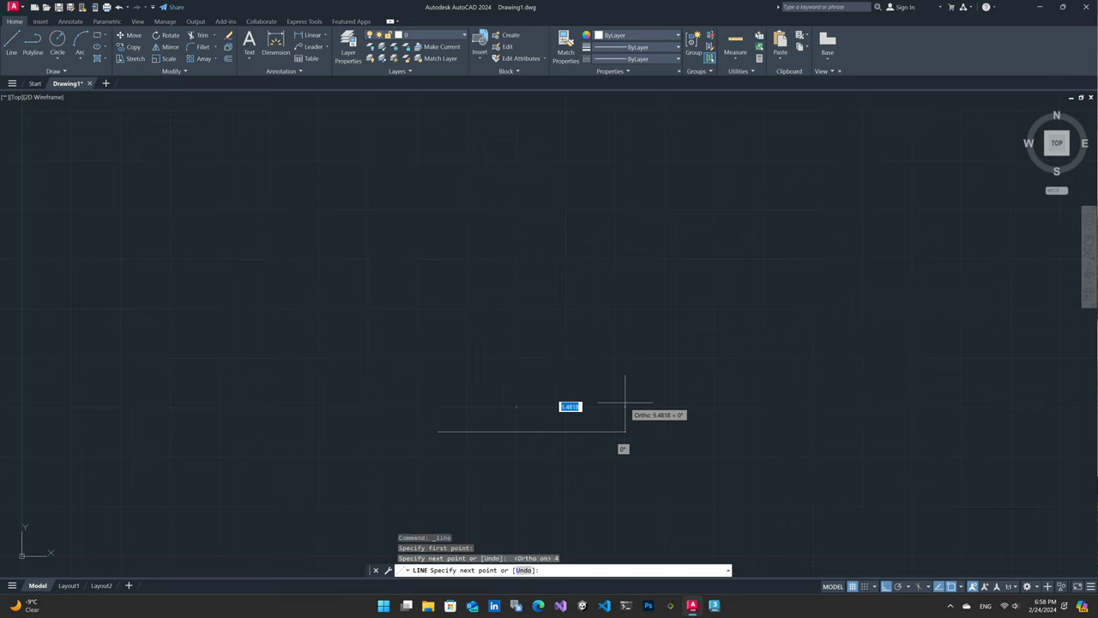
pyautogui.write('5')
pyautogui.press('Return')
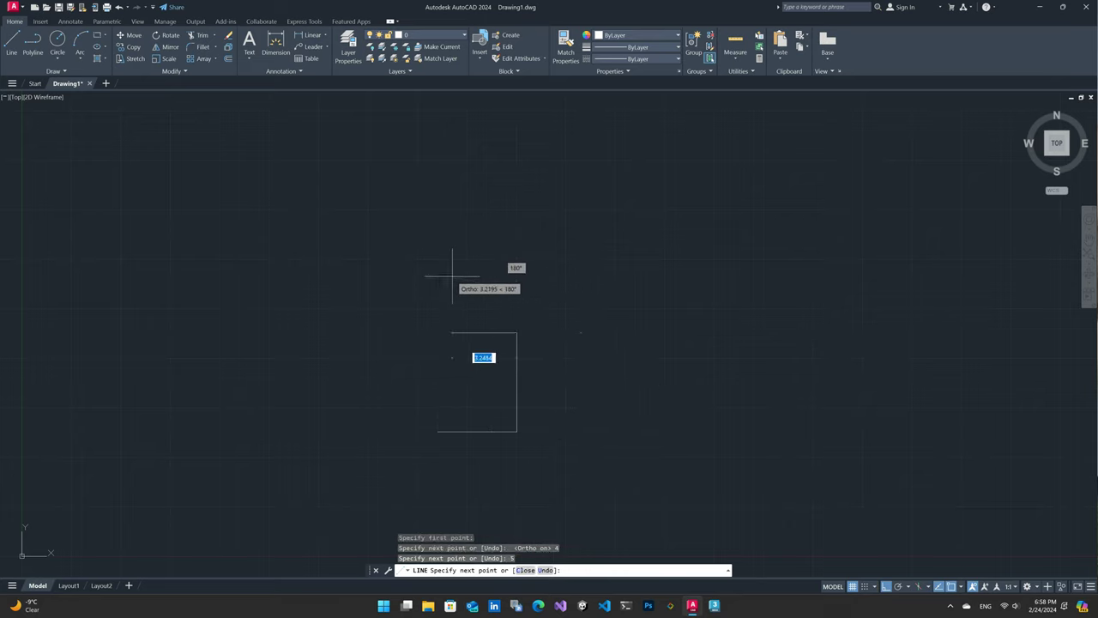
pyautogui.write('4')
pyautogui.press('Return')
pyautogui.write('c')
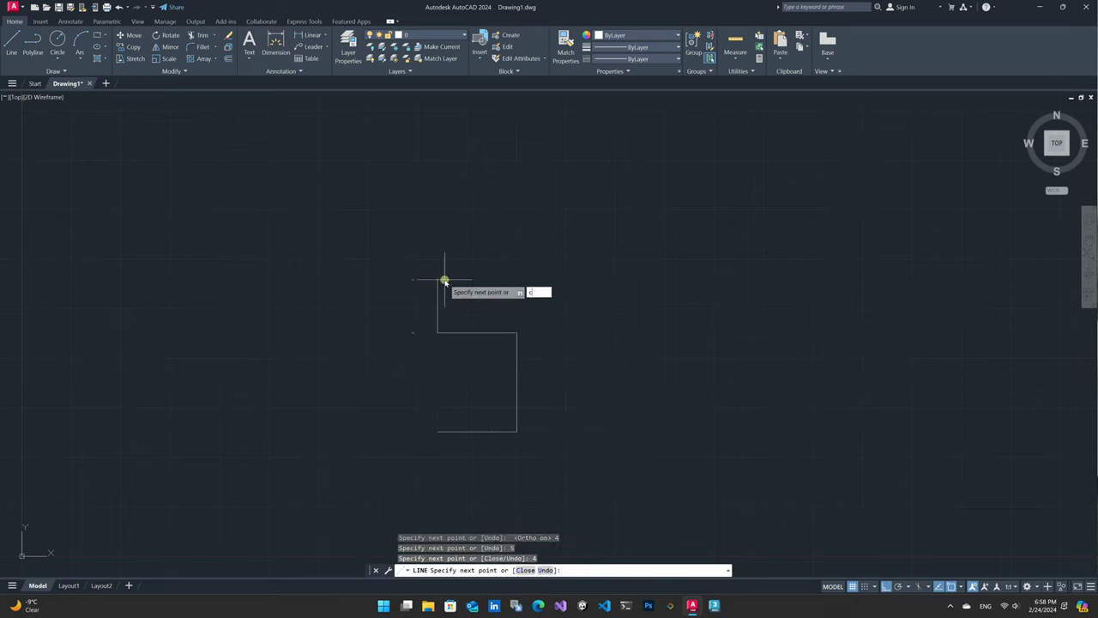
pyautogui.press('Return')
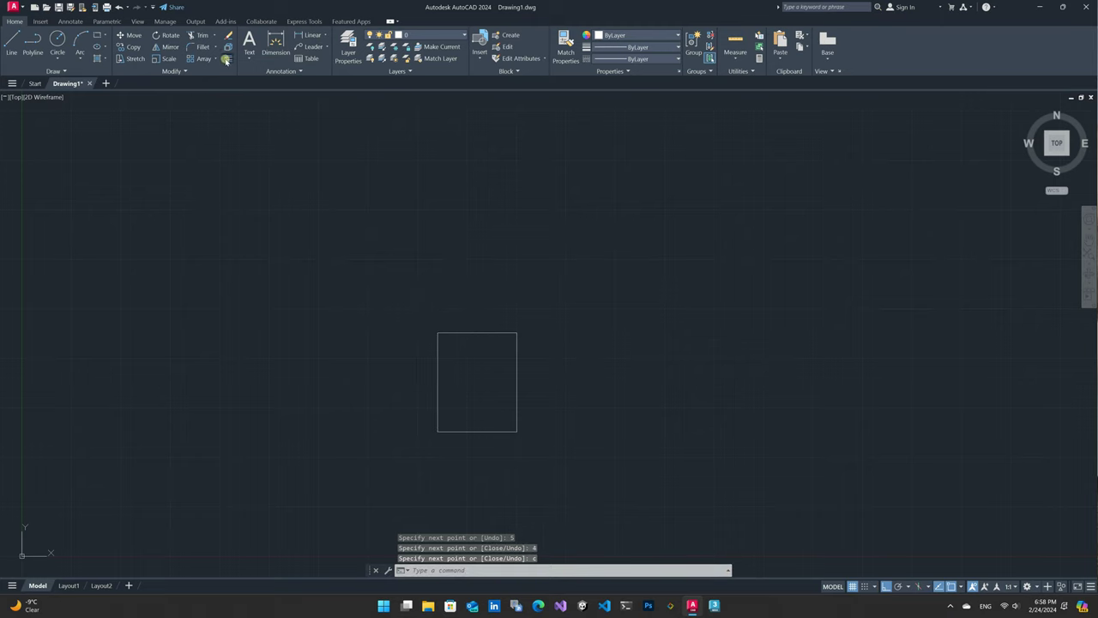
# - Offset each of the rectangle's four sides by 0.2 to form double wall lines
pyautogui.click(227, 59)
pyautogui.press('Return')
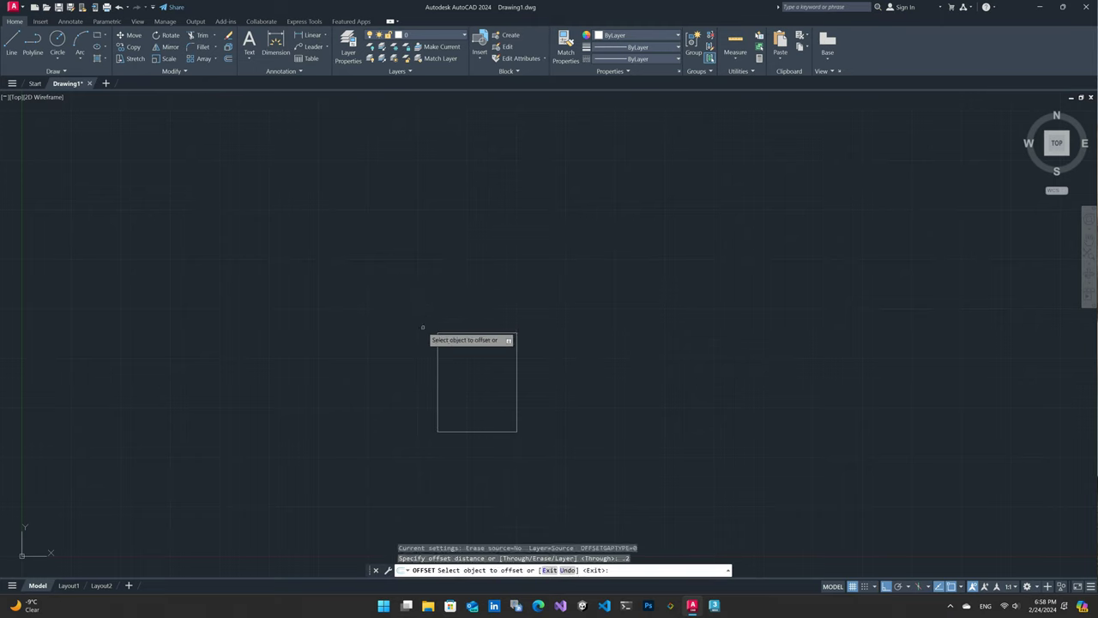
pyautogui.click(487, 430)
pyautogui.click(485, 409)
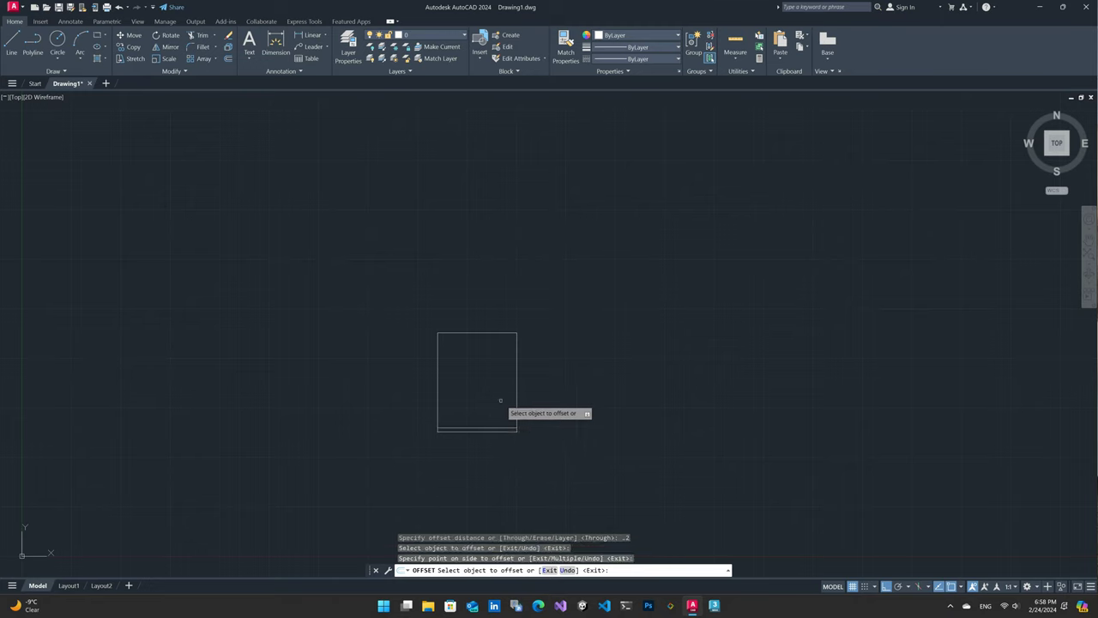
pyautogui.click(516, 397)
pyautogui.click(497, 364)
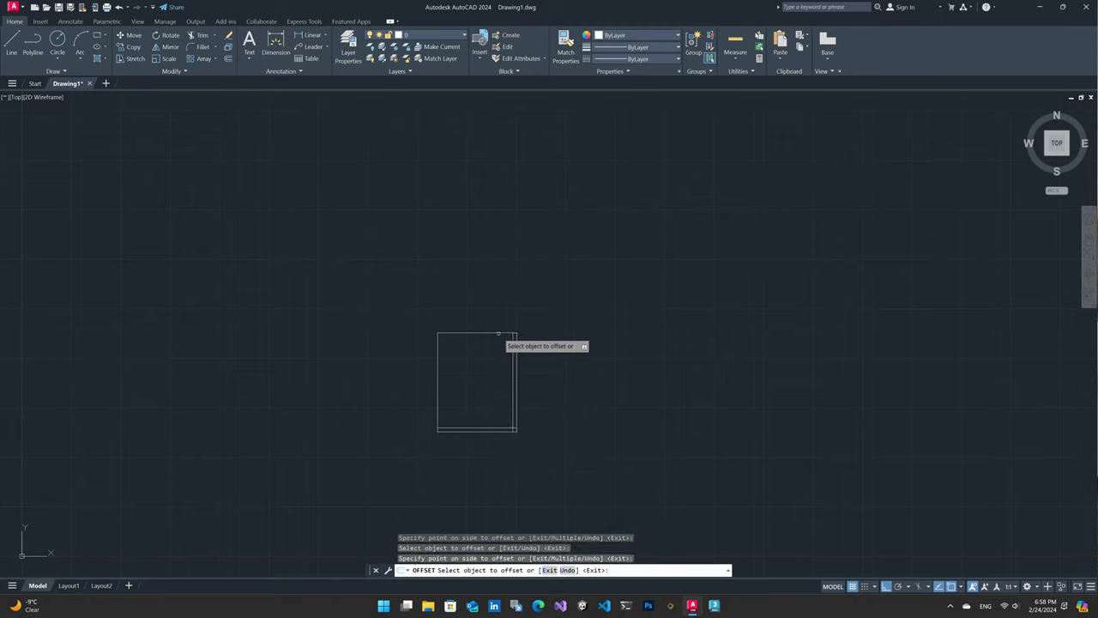
pyautogui.click(494, 335)
pyautogui.click(464, 365)
pyautogui.click(438, 372)
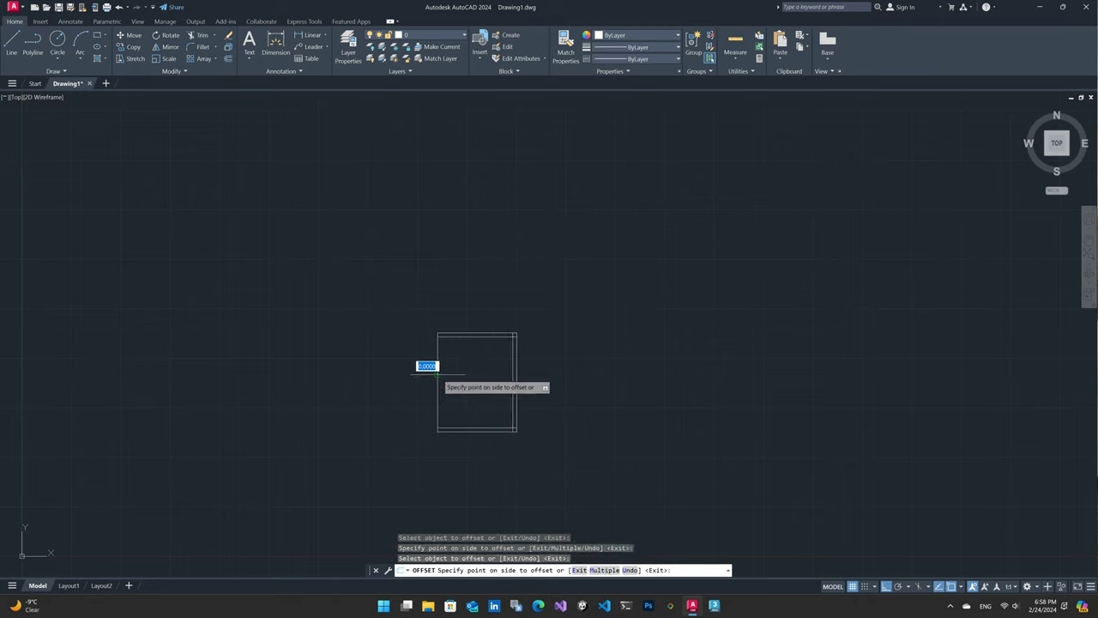
pyautogui.click(455, 379)
pyautogui.press('Escape')
# - Draw the door-jamb lines near the lower-right corner, 0.05 into the wall and 0.9 leftward
pyautogui.write('l')
pyautogui.press('Return')
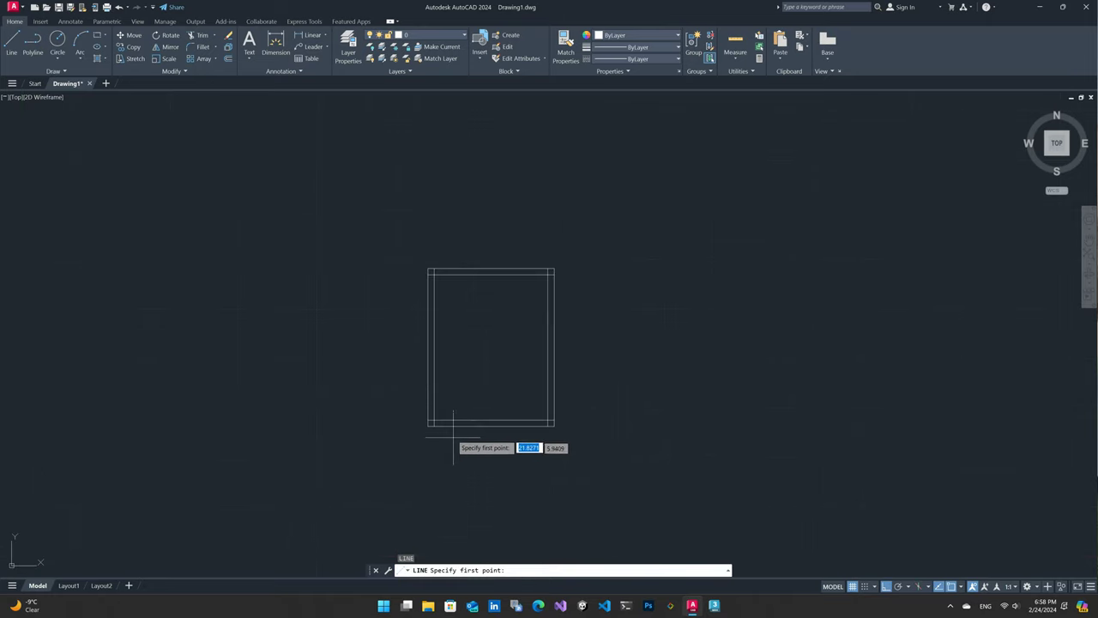
pyautogui.scroll(5, 438, 439)
pyautogui.scroll(-2, 228, 386)
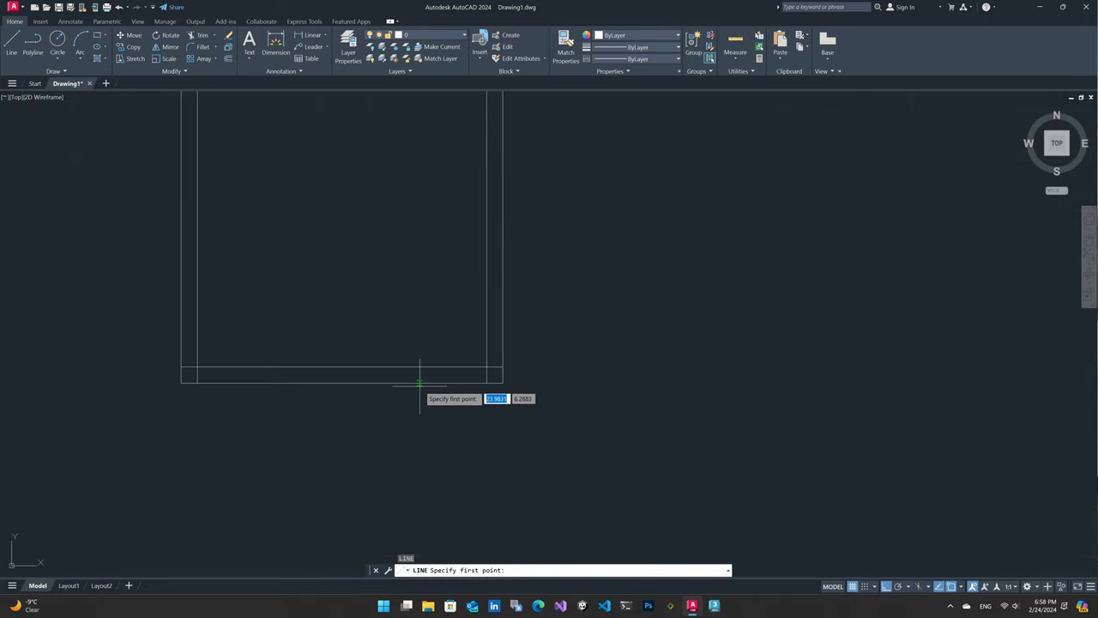
pyautogui.scroll(2, 416, 373)
pyautogui.click(526, 354)
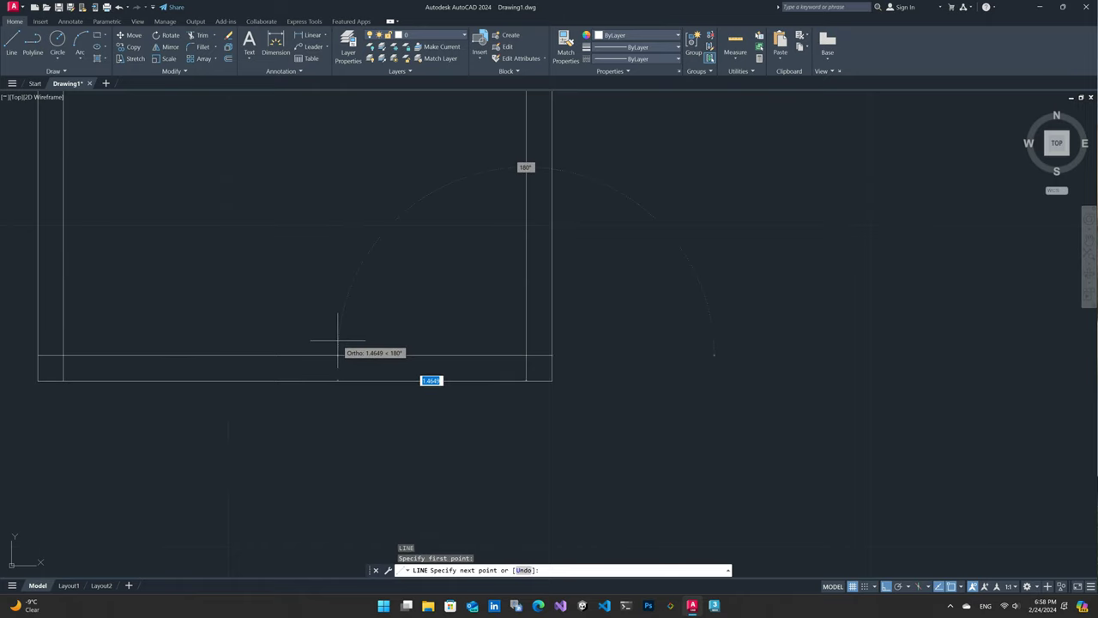
pyautogui.write('.05')
pyautogui.press('Return')
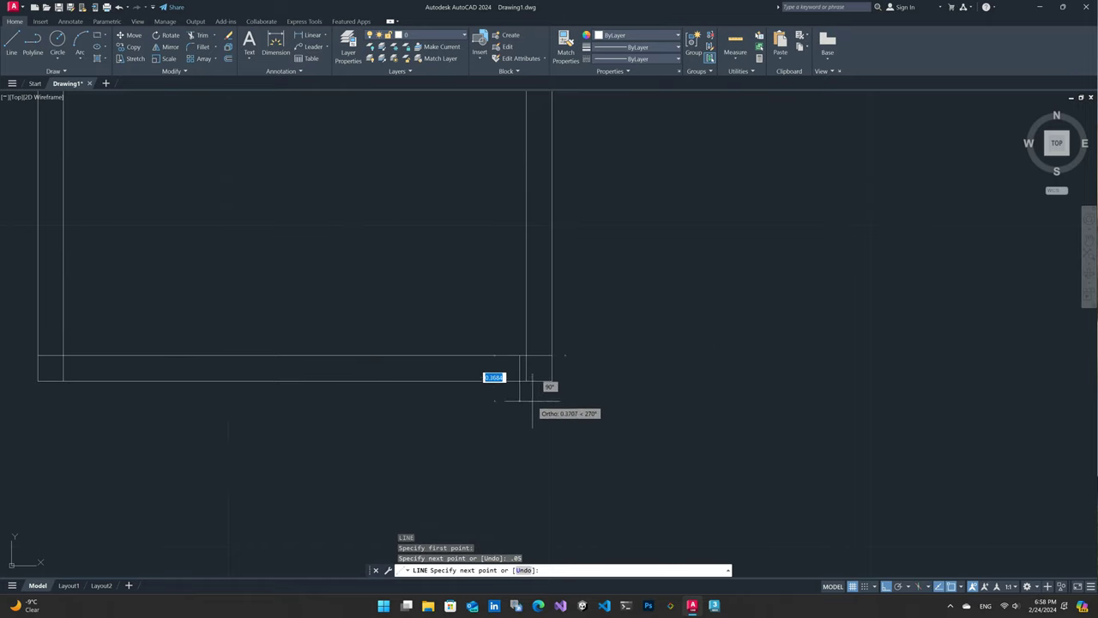
pyautogui.click(519, 380)
pyautogui.write('.9')
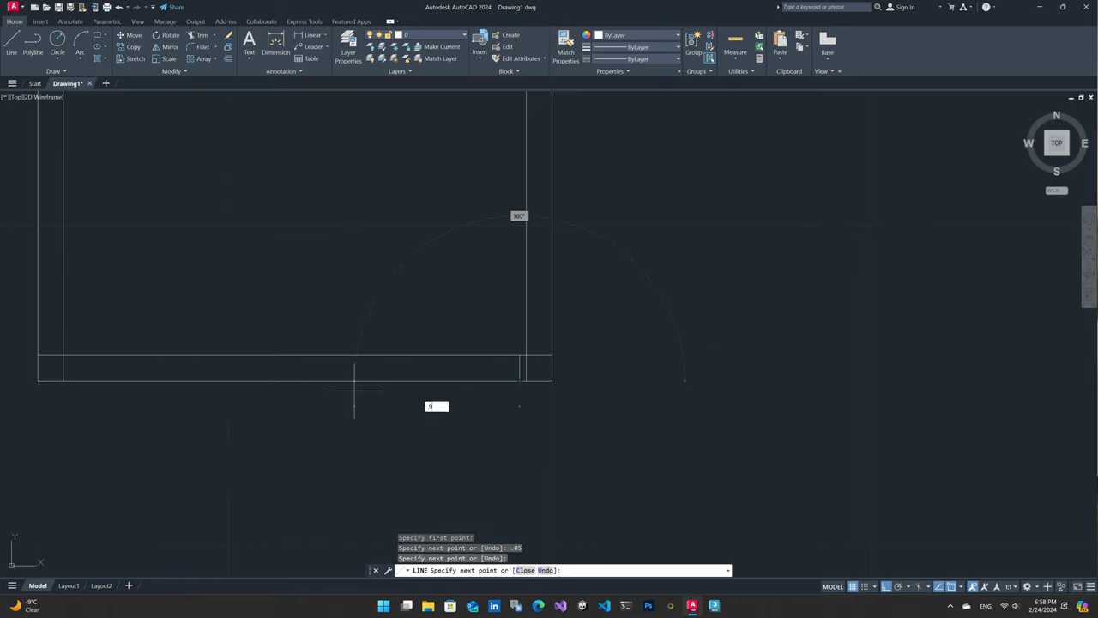
pyautogui.press('Return')
pyautogui.press('Escape')
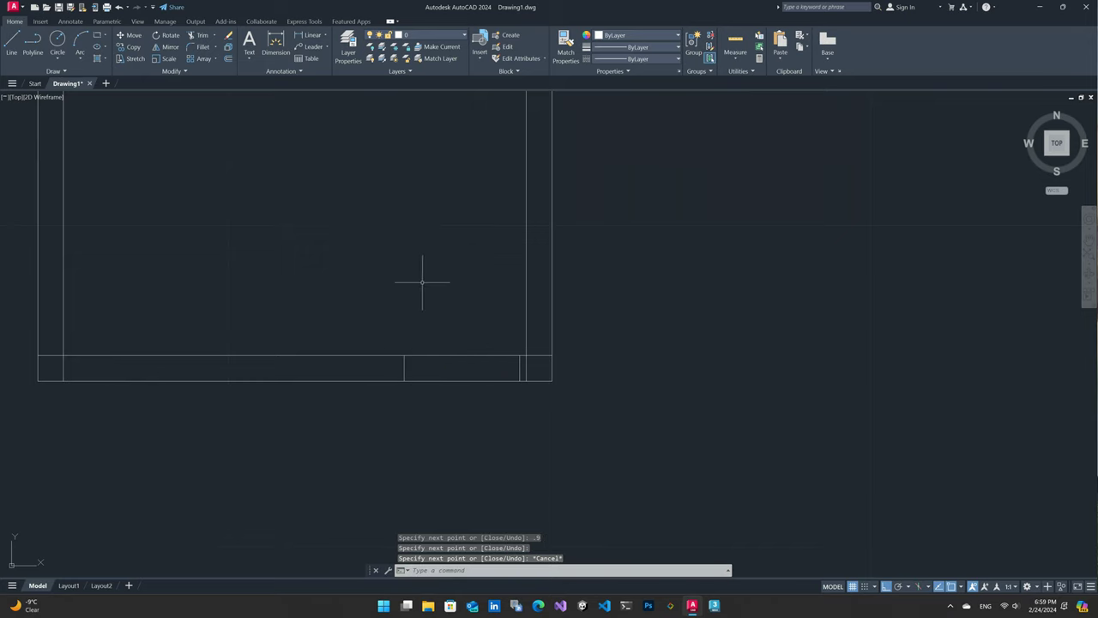
pyautogui.write('l')
# - Trim the wall lines across the door opening and at the lower-left corner
pyautogui.press('Return')
pyautogui.moveTo(459, 393); pyautogui.dragTo(448, 343)
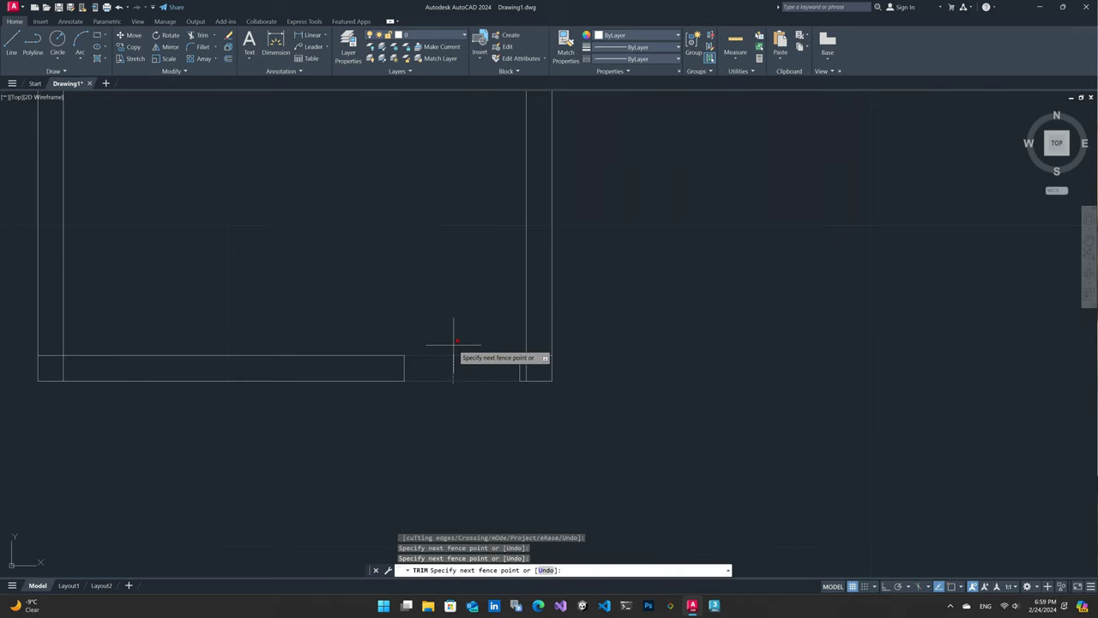
pyautogui.click(534, 356)
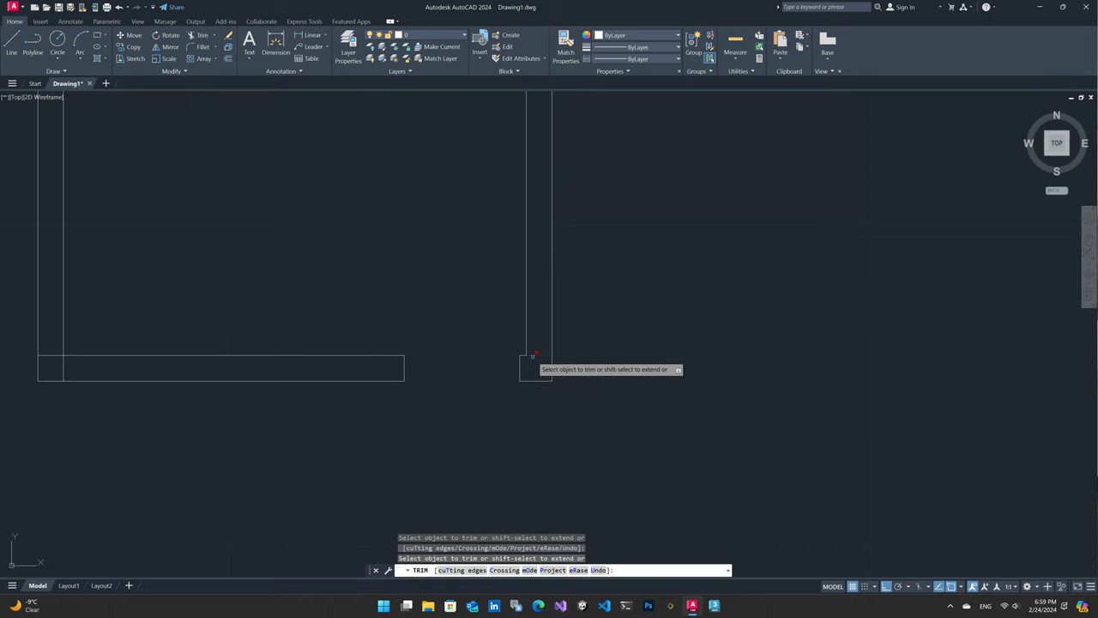
pyautogui.click(62, 374)
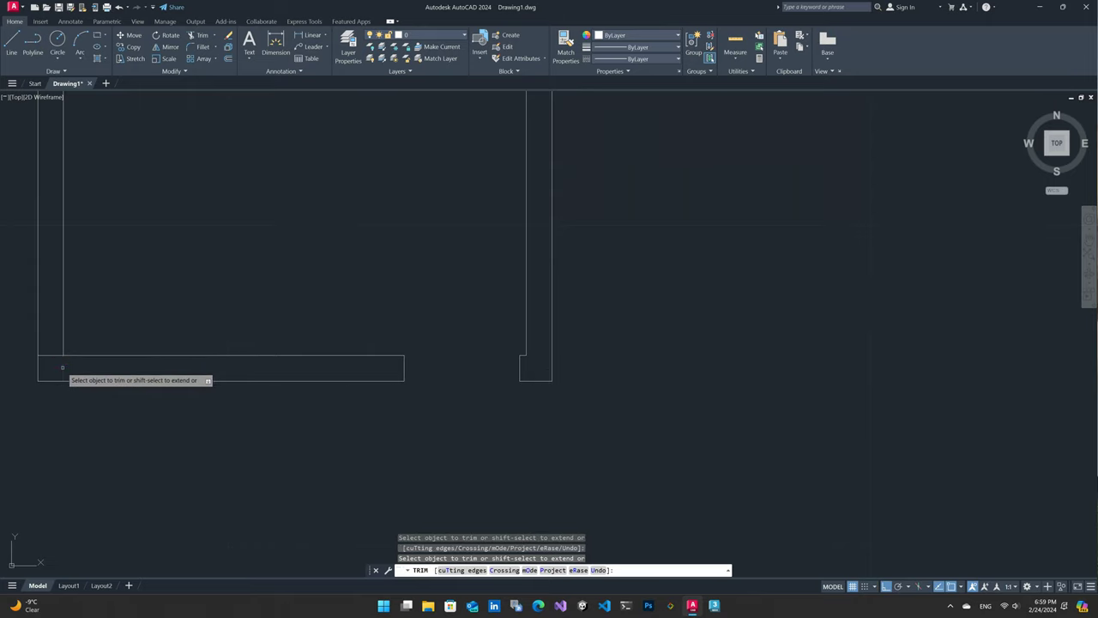
pyautogui.click(51, 355)
# - Trim the overhanging wall lines at the top-left and top-right corners
pyautogui.scroll(-5, 99, 354)
pyautogui.moveTo(98, 354); pyautogui.dragTo(157, 435, button='middle')
pyautogui.scroll(6, 143, 269)
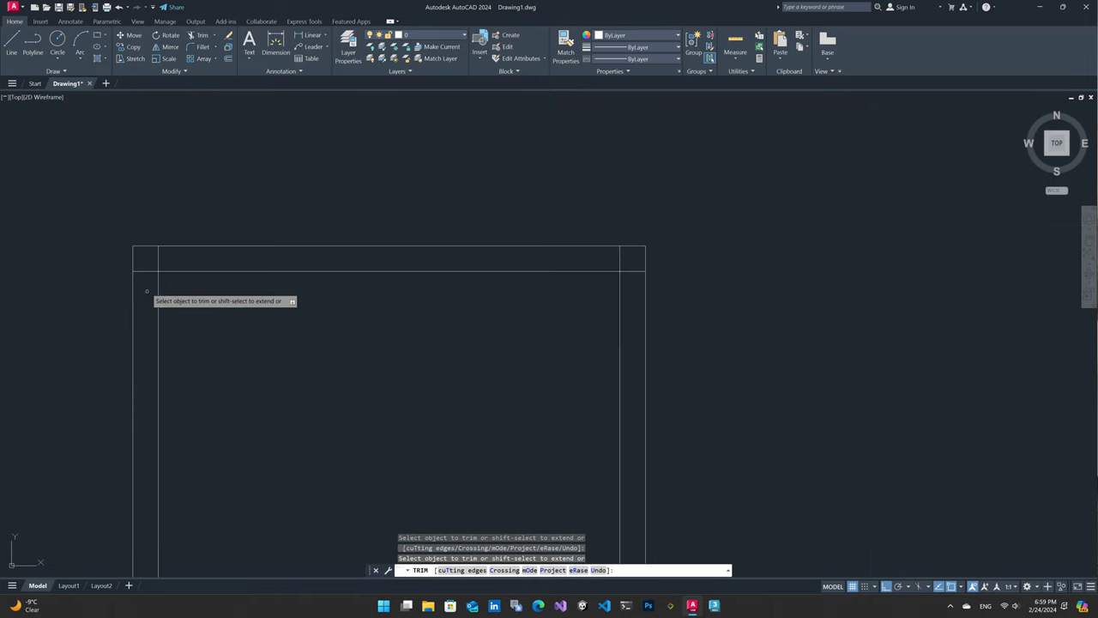
pyautogui.moveTo(143, 269); pyautogui.dragTo(154, 257)
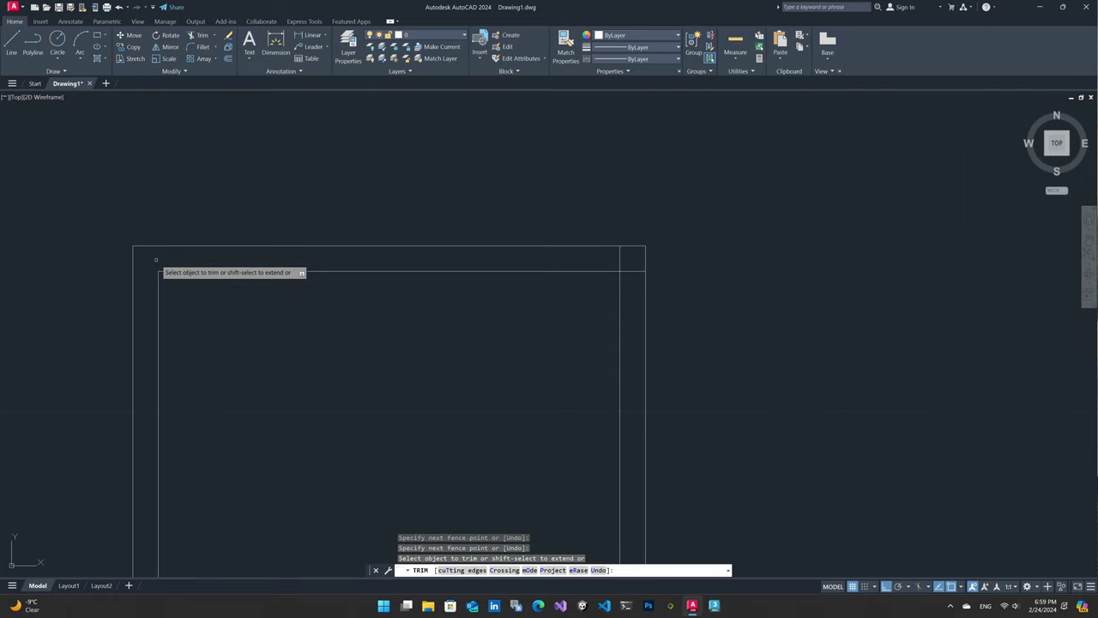
pyautogui.click(626, 271)
pyautogui.click(619, 257)
pyautogui.scroll(-6, 588, 324)
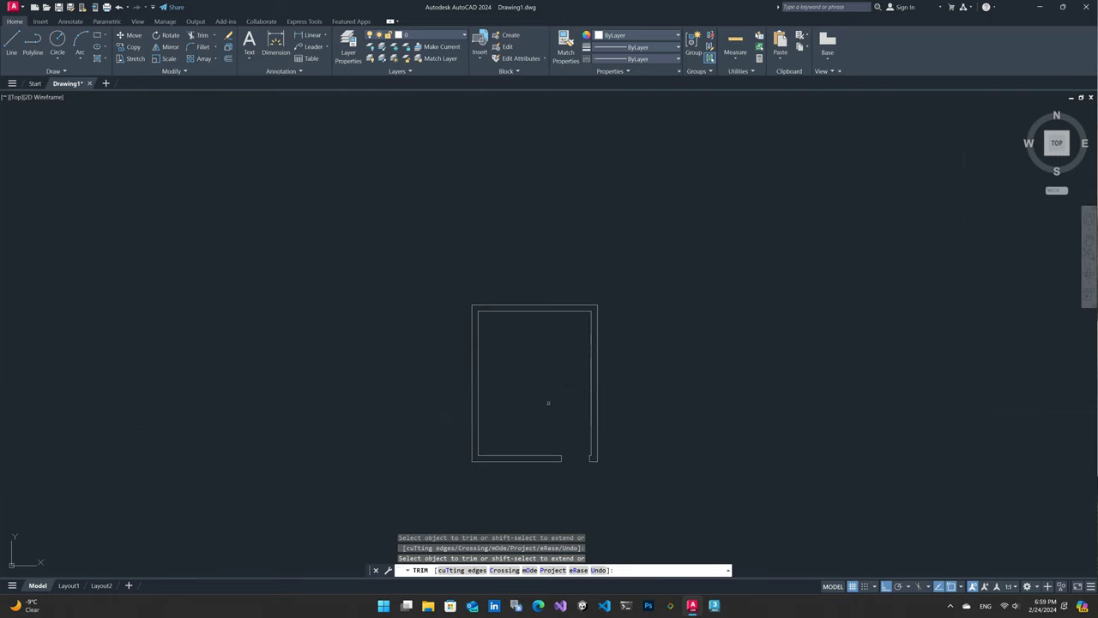
pyautogui.moveTo(546, 400); pyautogui.dragTo(547, 322, button='middle')
pyautogui.scroll(4, 532, 331)
pyautogui.scroll(-2, 527, 343)
pyautogui.press('Escape')
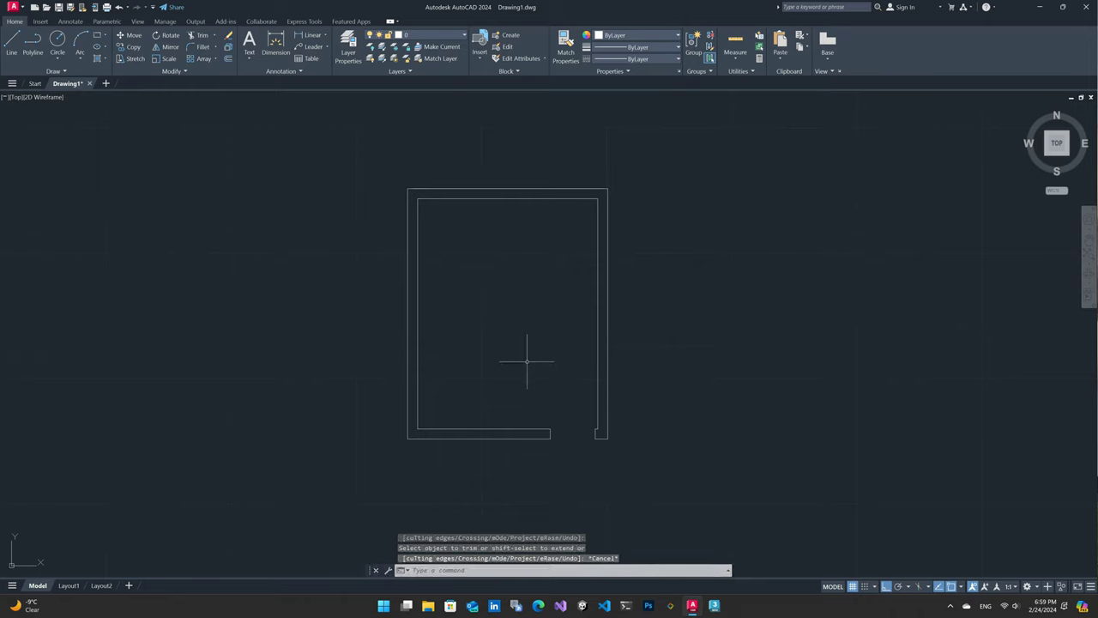
pyautogui.scroll(2, 527, 361)
pyautogui.scroll(-2, 527, 361)
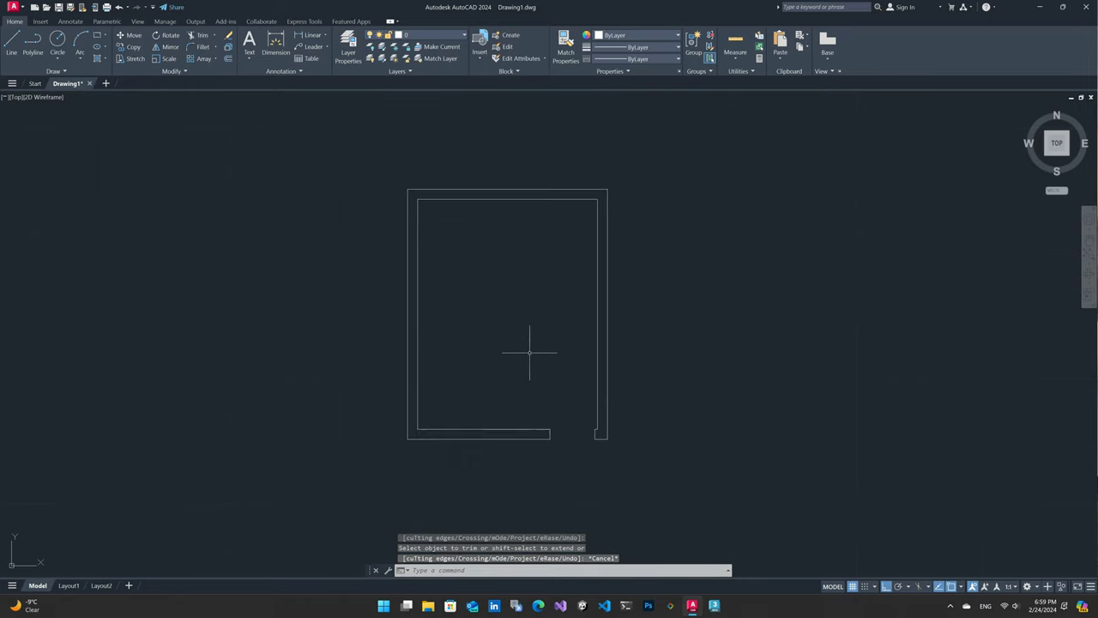
# - Draw the top-wall opening's jamb lines, 0.7 into the wall and 1.4 to the left
pyautogui.press('l')
pyautogui.press('Return')
pyautogui.scroll(2, 494, 192)
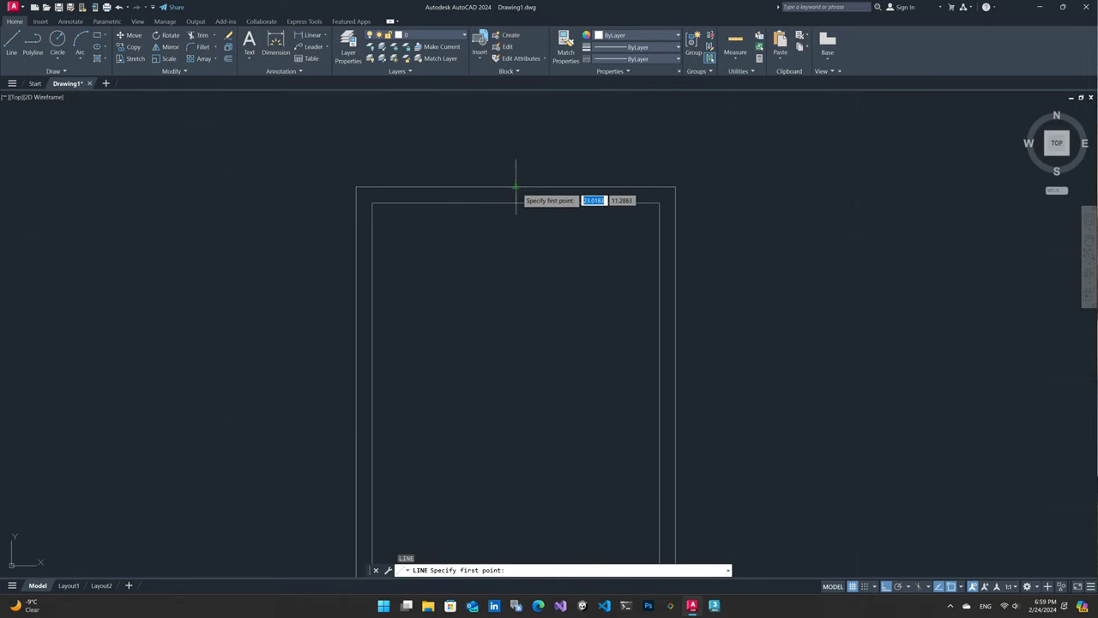
pyautogui.click(516, 161)
pyautogui.press('BackSpace')
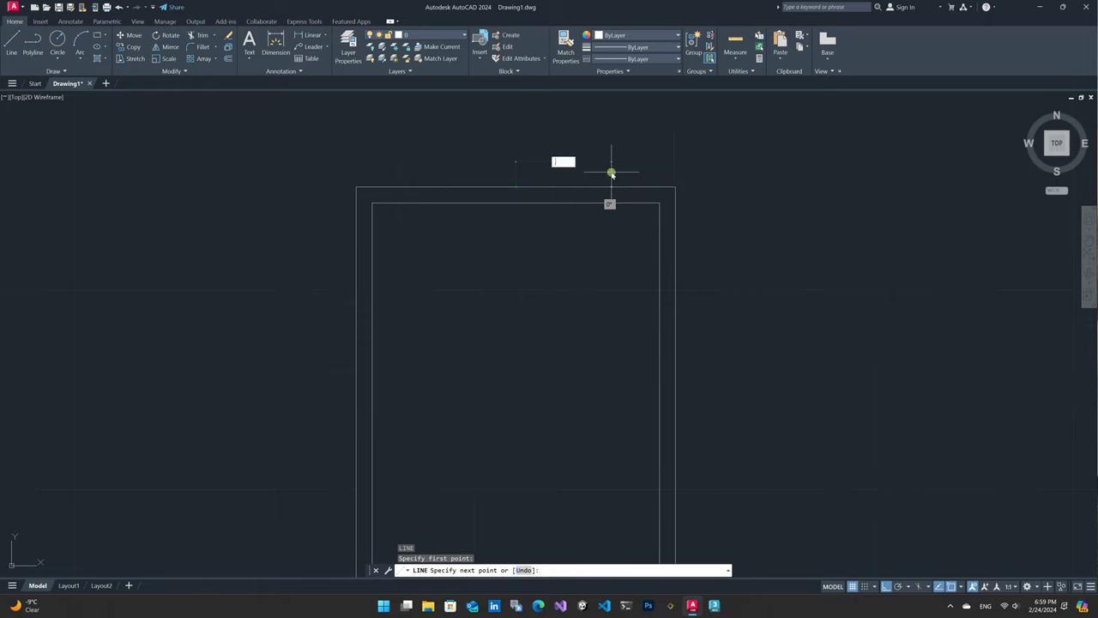
pyautogui.write('7')
pyautogui.press('Return')
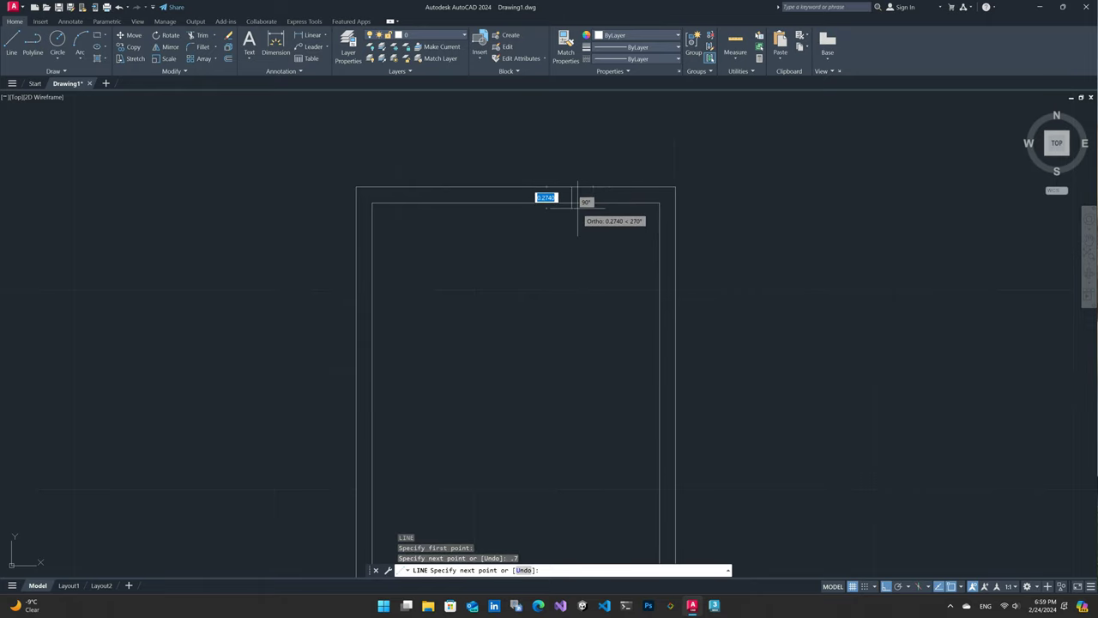
pyautogui.write('1.4')
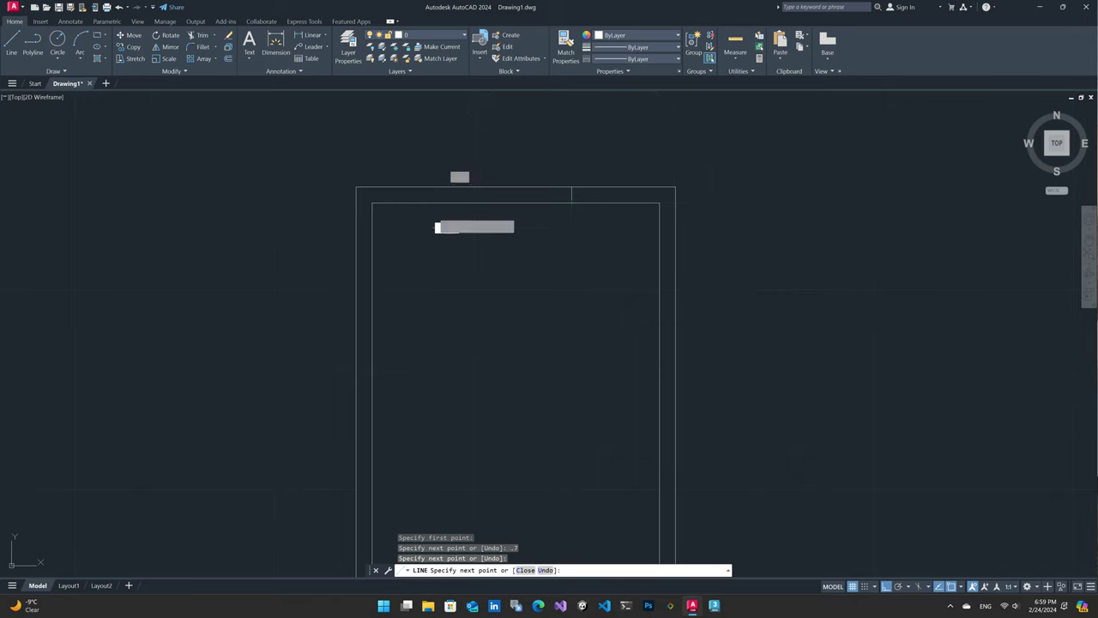
pyautogui.press('Return')
pyautogui.press('Escape')
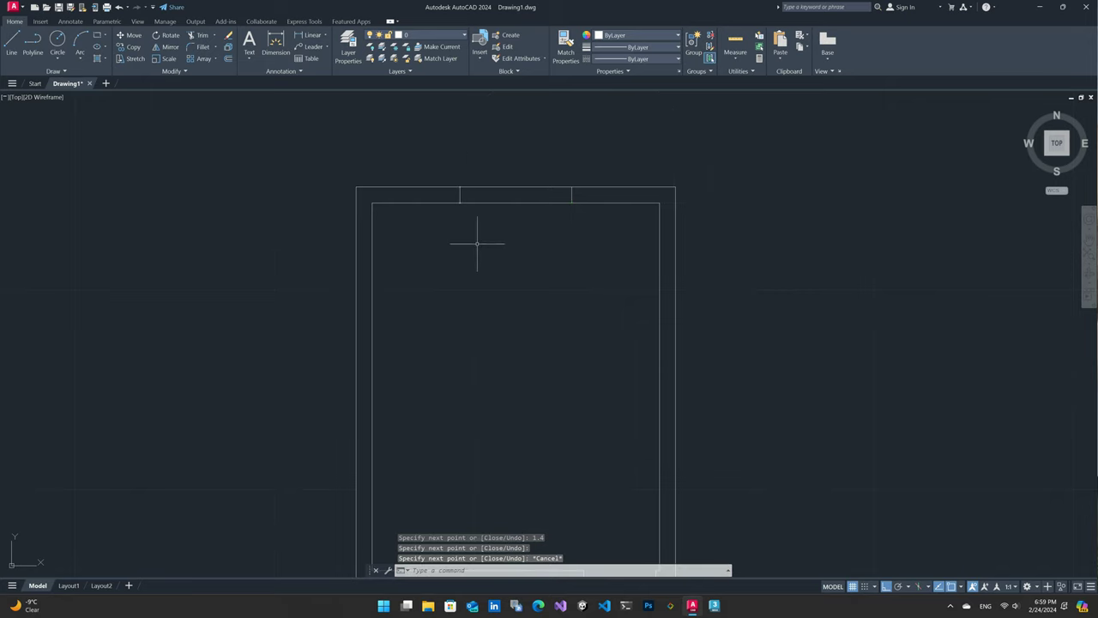
# - Trim the wall lines inside the 1.4-wide top opening with a fence
pyautogui.write('tr')
pyautogui.press('Return')
pyautogui.click(480, 225)
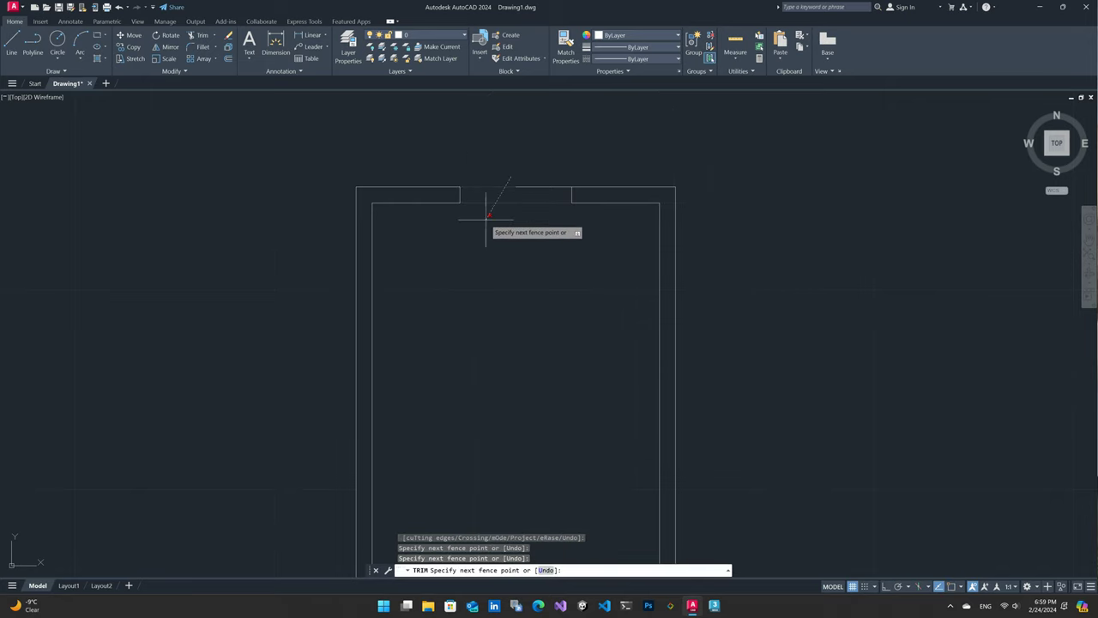
pyautogui.press('Escape')
pyautogui.scroll(-5, 544, 196)
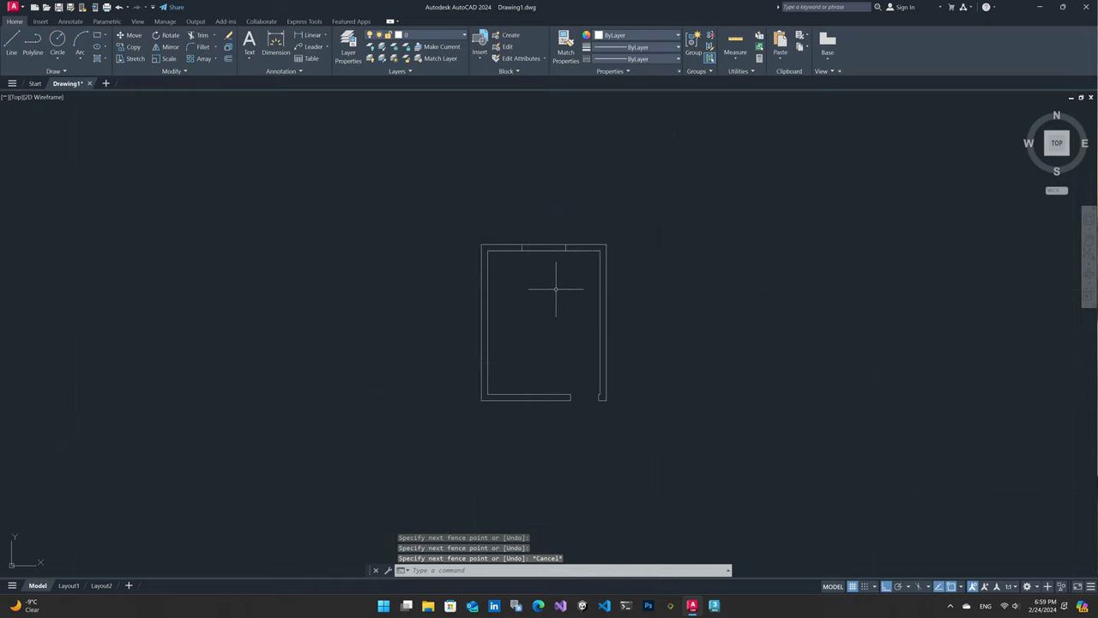
pyautogui.write('l')
pyautogui.press('Return')
pyautogui.scroll(6, 552, 249)
pyautogui.scroll(2, 553, 250)
# - Draw a line across the top opening and offset it 0.02 to both sides
pyautogui.click(354, 229)
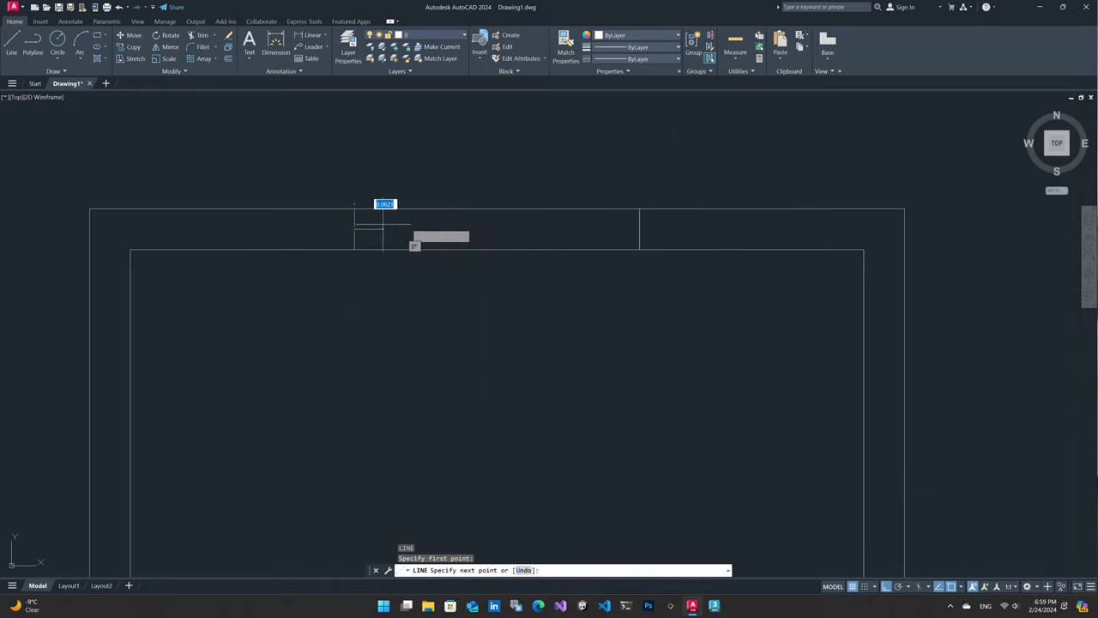
pyautogui.click(640, 229)
pyautogui.press('Escape')
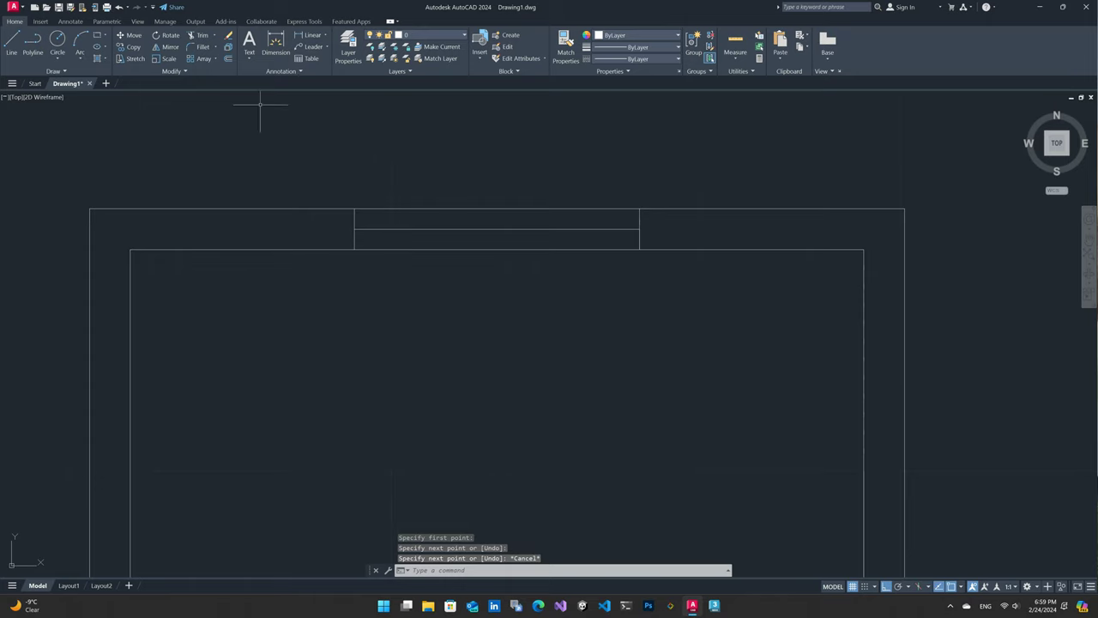
pyautogui.click(229, 58)
pyautogui.scroll(2, 463, 228)
pyautogui.scroll(2, 461, 228)
pyautogui.click(450, 237)
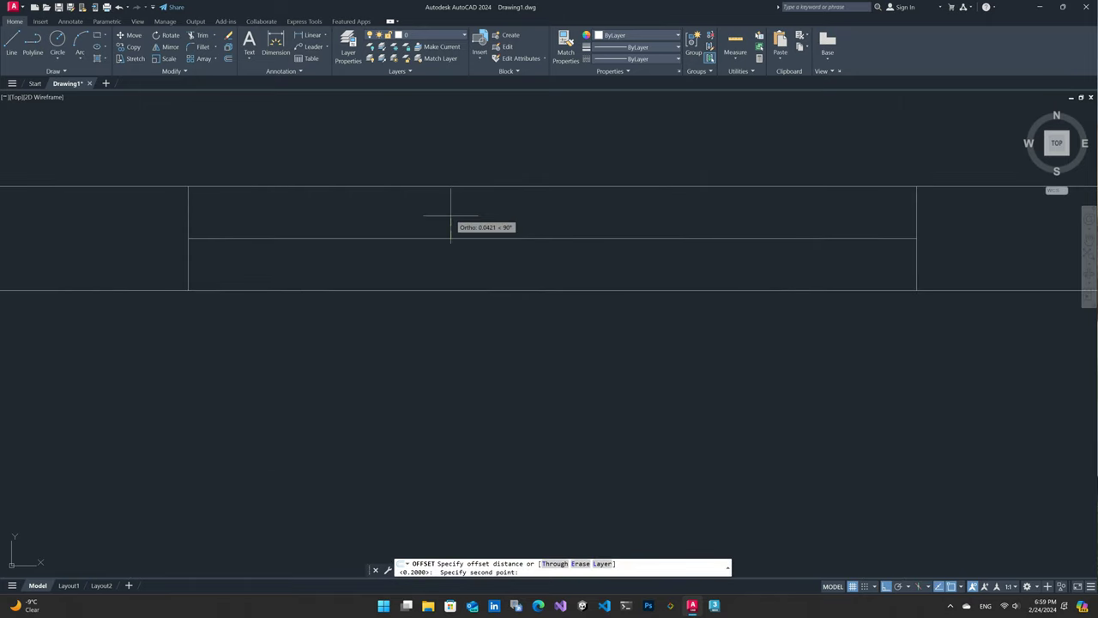
pyautogui.write('.02')
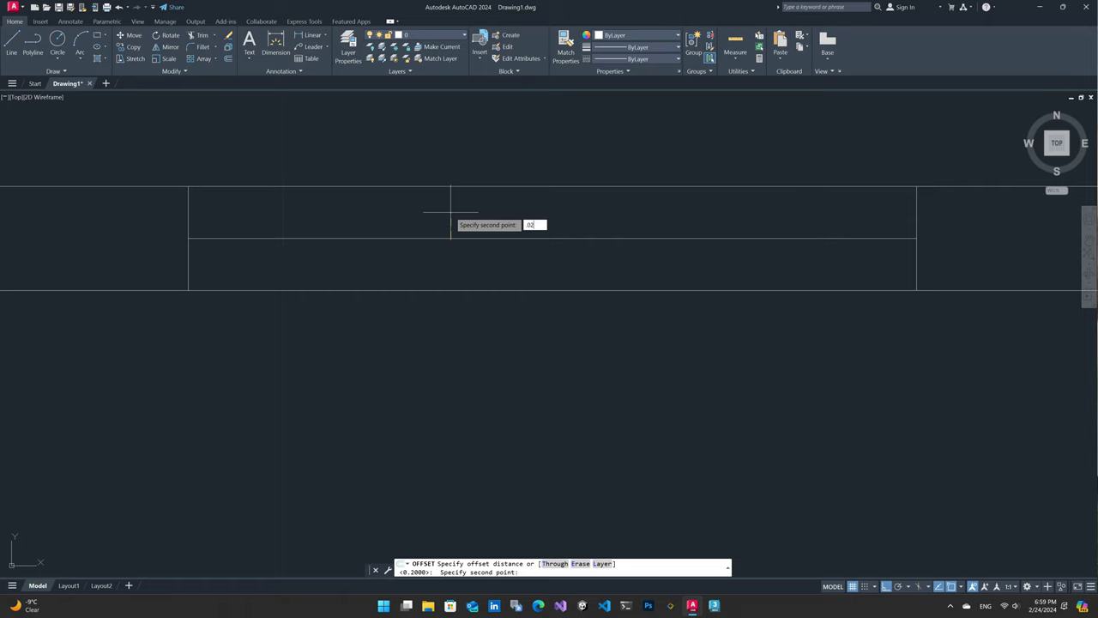
pyautogui.press('Return')
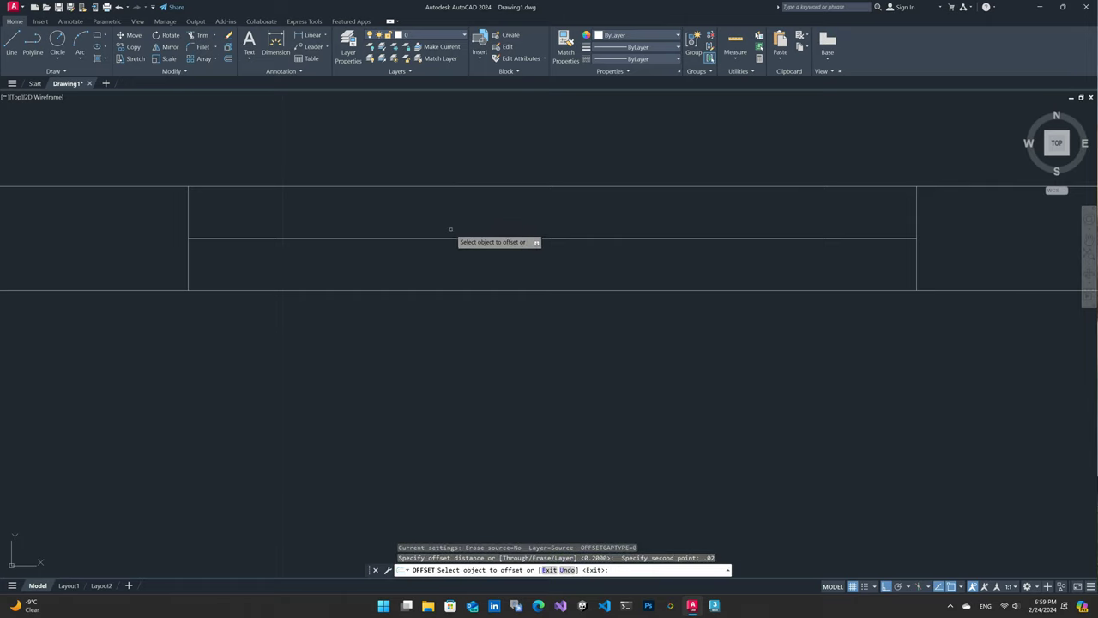
pyautogui.click(453, 239)
pyautogui.click(455, 220)
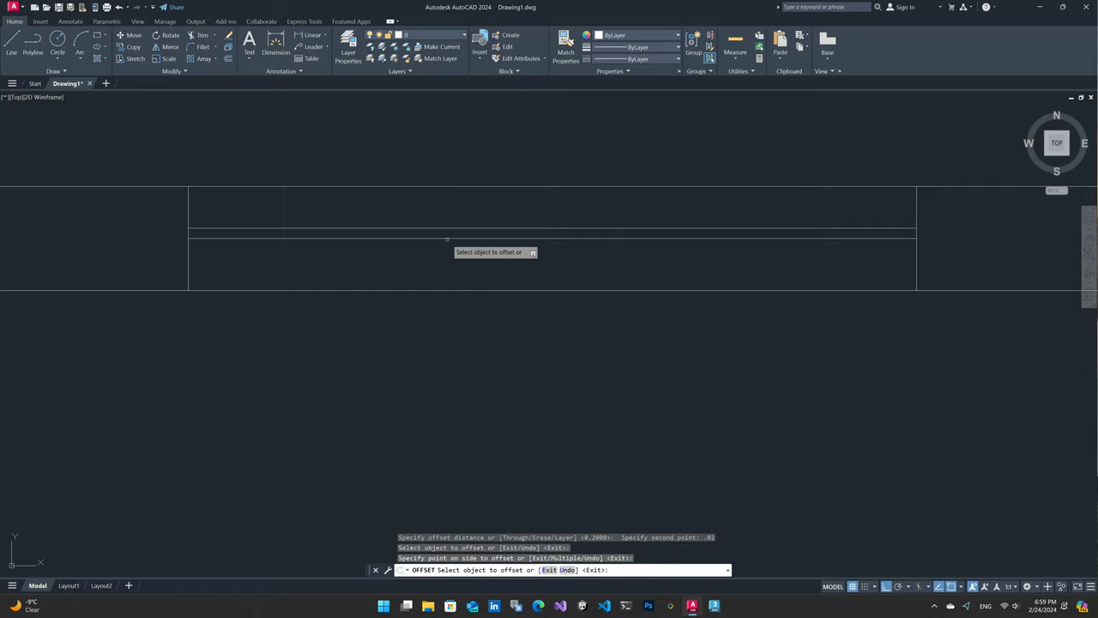
pyautogui.click(454, 238)
pyautogui.click(468, 253)
pyautogui.press('Escape')
# - Delete the original middle line, leaving the two parallel window lines
pyautogui.click(479, 239)
pyautogui.press('Delete')
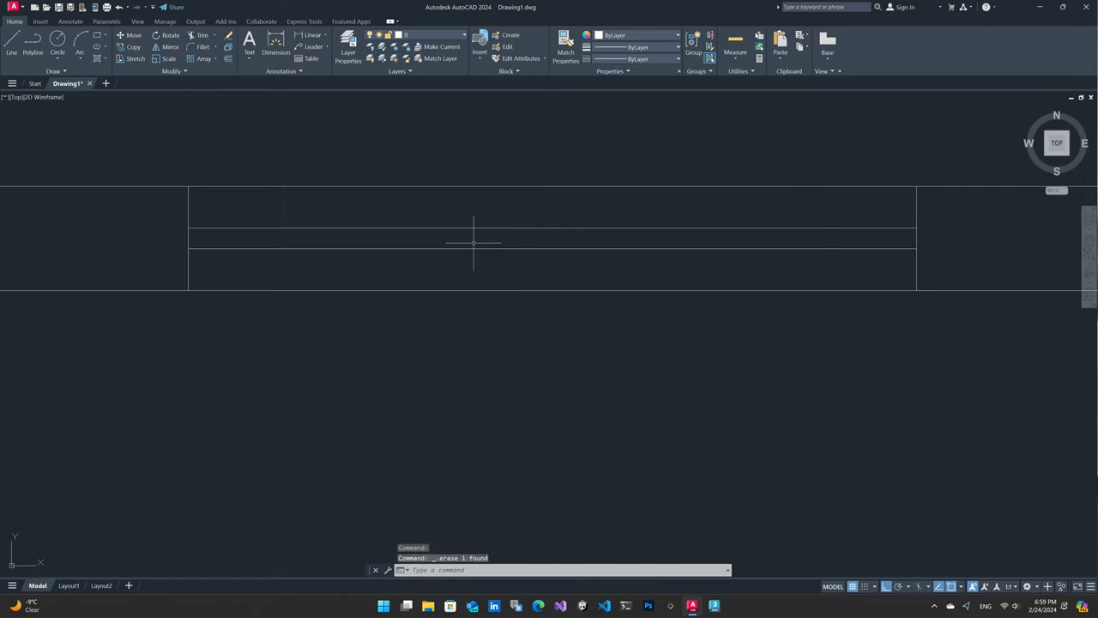
pyautogui.write('l')
pyautogui.press('Return')
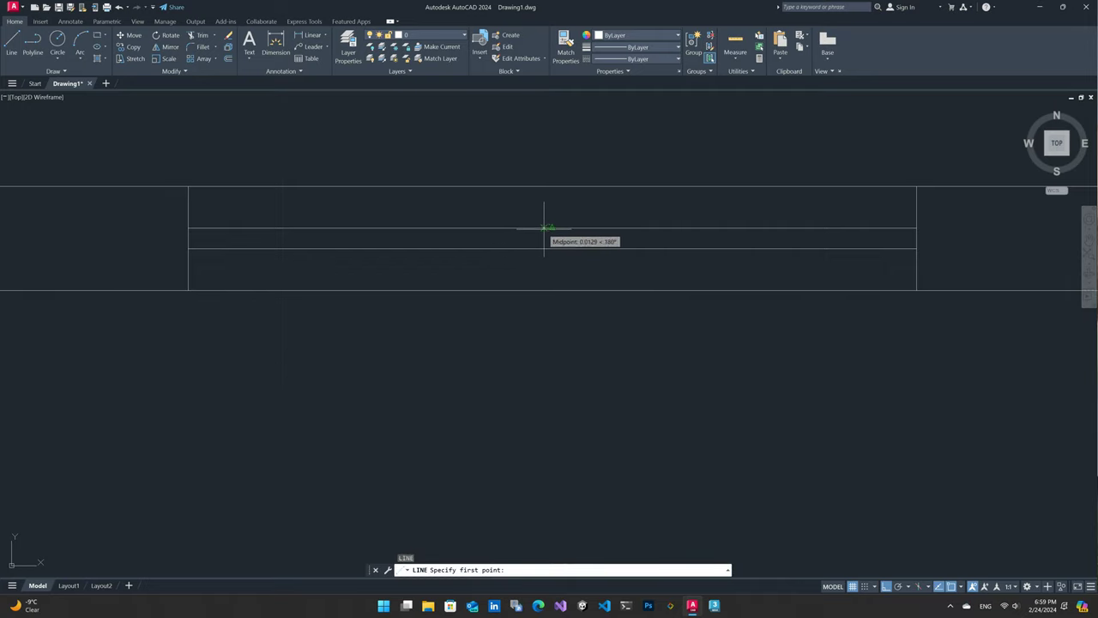
pyautogui.click(551, 228)
# - Draw the door leaf in the lower-right opening as a 0.9 by 0.04 outline
pyautogui.press('Escape')
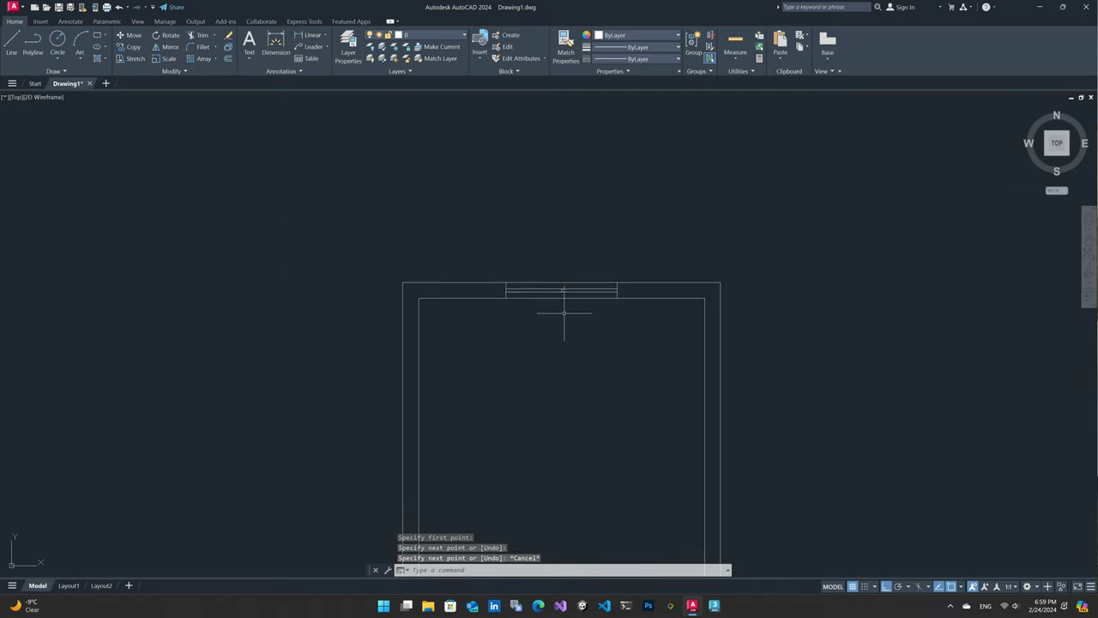
pyautogui.scroll(-3, 549, 220)
pyautogui.scroll(5, 578, 311)
pyautogui.press('Return')
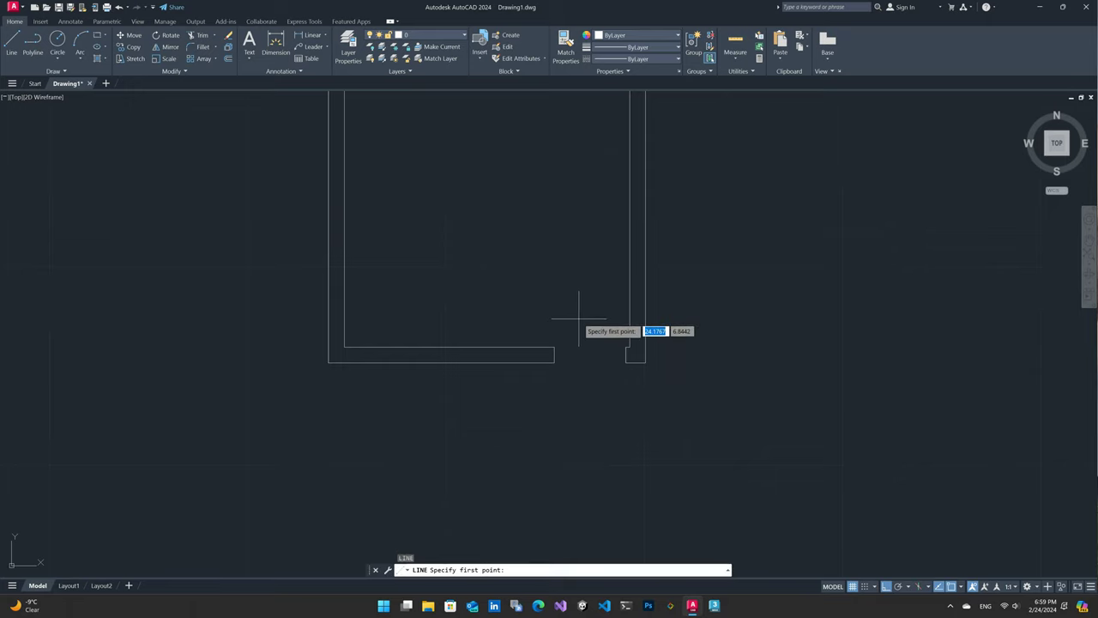
pyautogui.scroll(2, 635, 352)
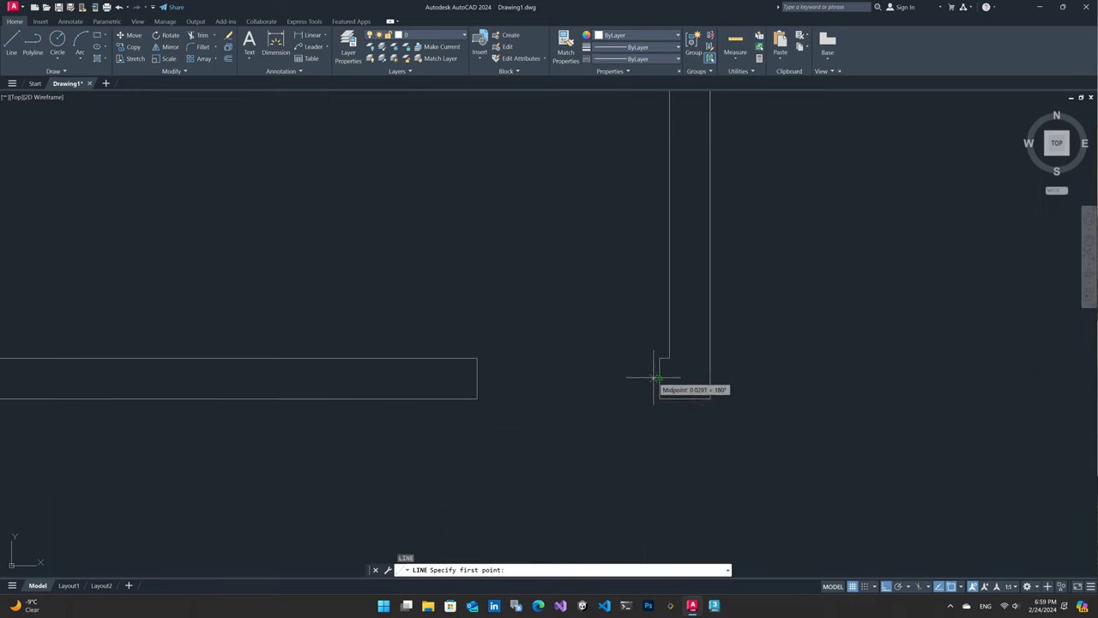
pyautogui.click(654, 377)
pyautogui.write('.9')
pyautogui.press('Return')
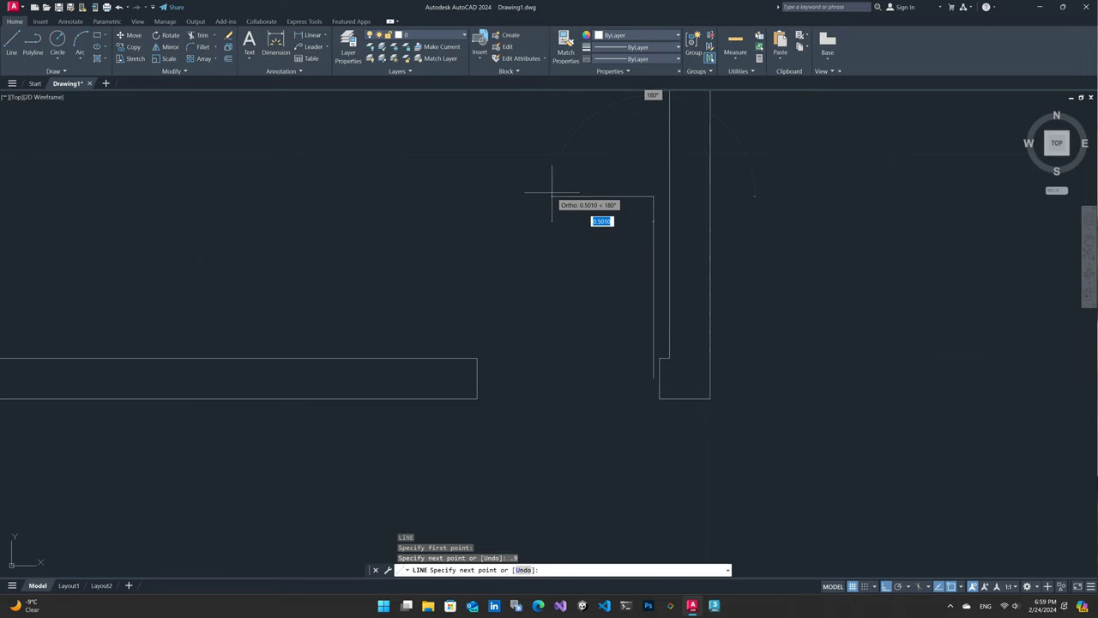
pyautogui.write('.04')
pyautogui.press('Return')
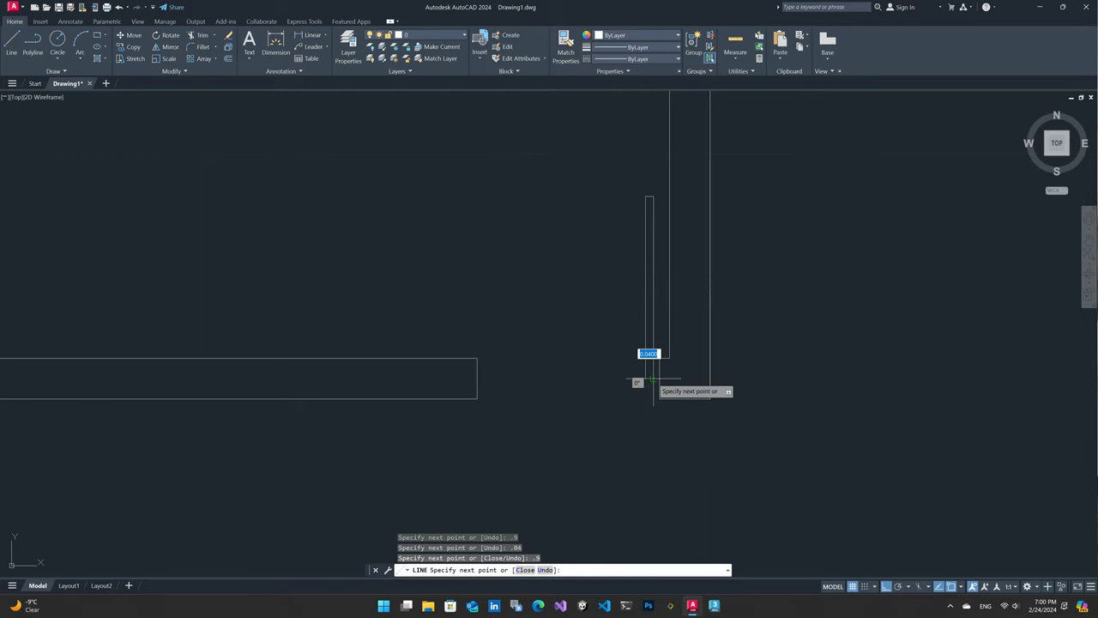
pyautogui.write('.9')
pyautogui.press('Return')
pyautogui.press('Escape')
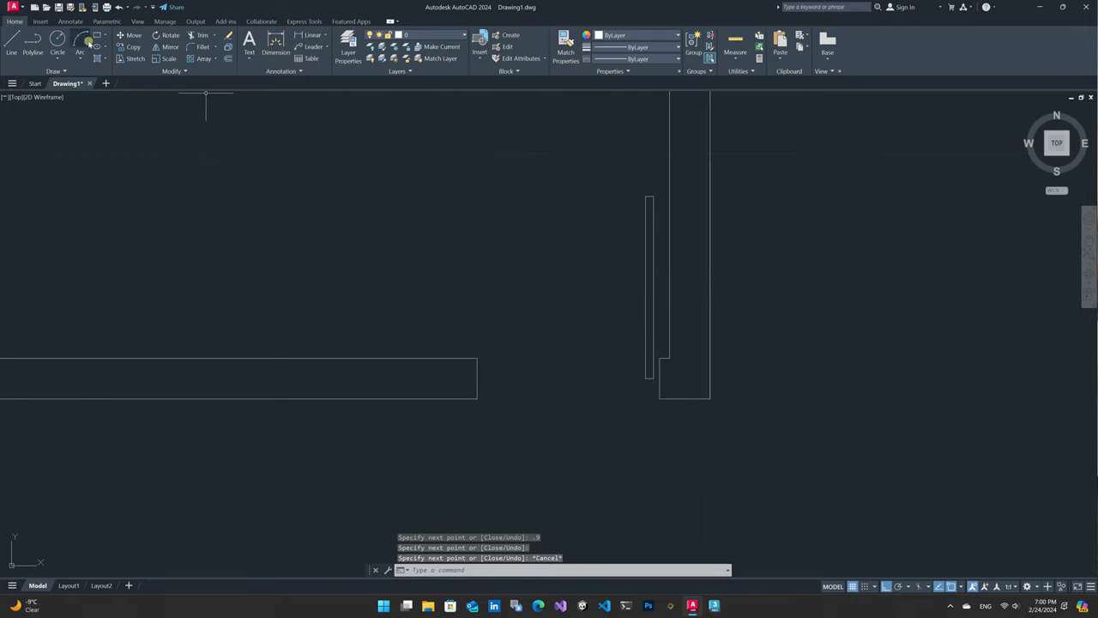
# - Draw a 3-point arc for the door swing from the leaf tip to the wall opening
pyautogui.click(80, 42)
pyautogui.click(476, 378)
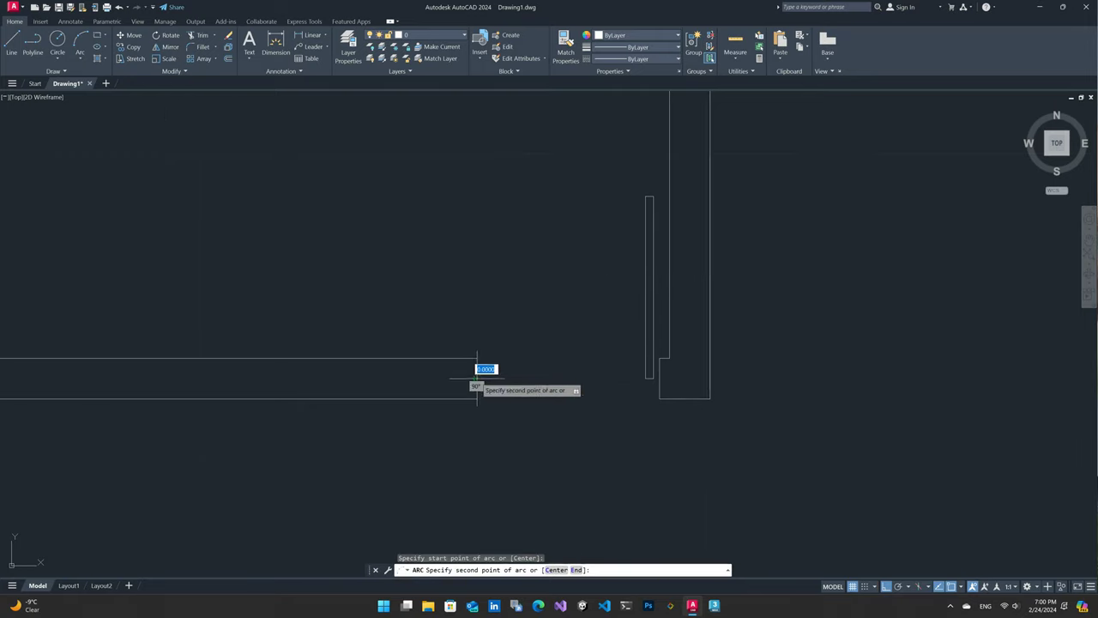
pyautogui.click(645, 196)
pyautogui.click(645, 196)
pyautogui.press('Escape')
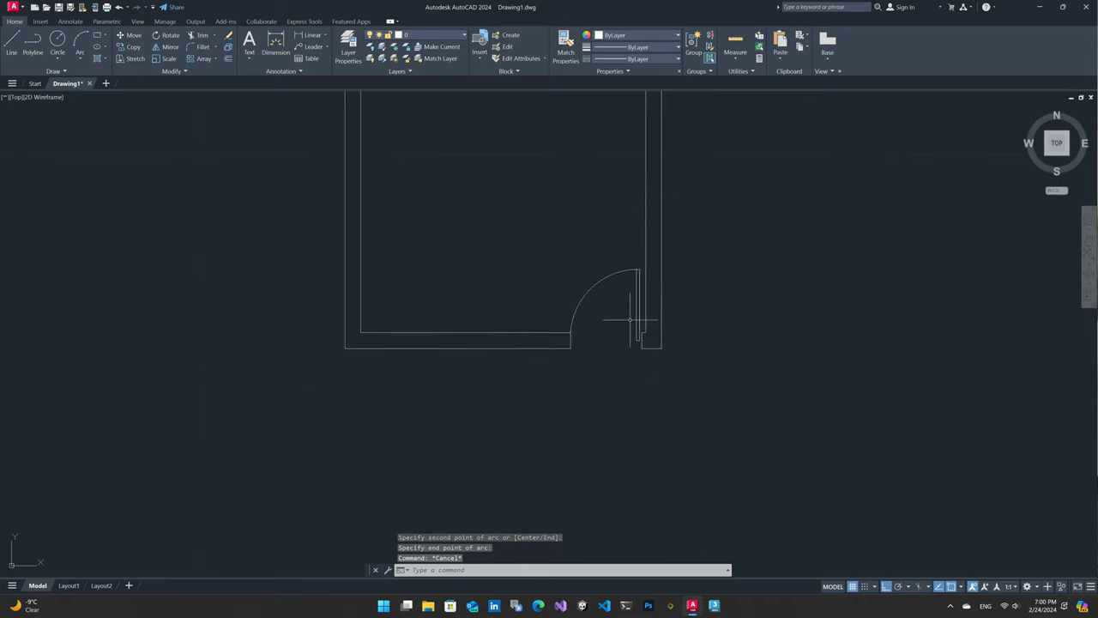
pyautogui.scroll(-5, 566, 249)
pyautogui.scroll(2, 551, 326)
pyautogui.scroll(-2, 546, 313)
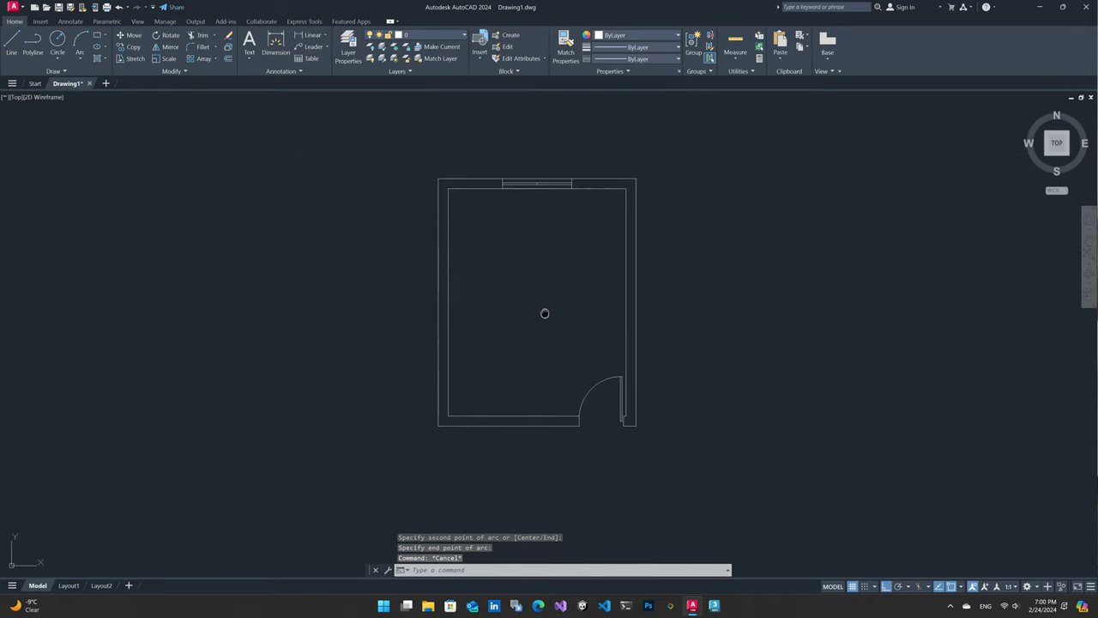
pyautogui.scroll(2, 532, 333)
pyautogui.moveTo(527, 334); pyautogui.dragTo(564, 324, button='middle')
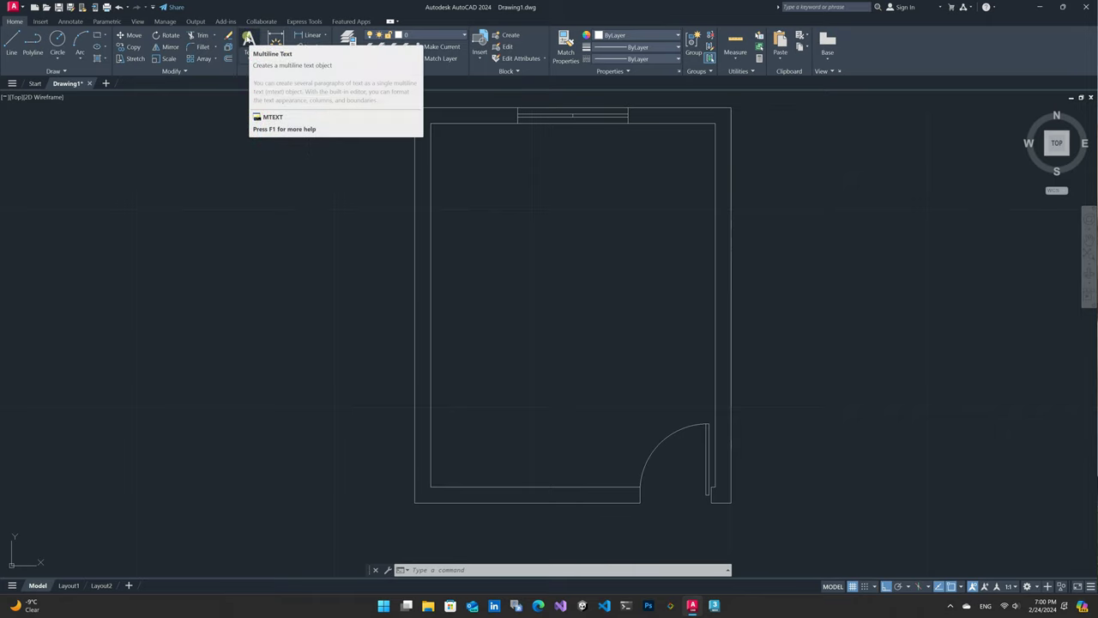
# - Place a multiline text box in the upper part of the room containing 'Test'
pyautogui.click(248, 55)
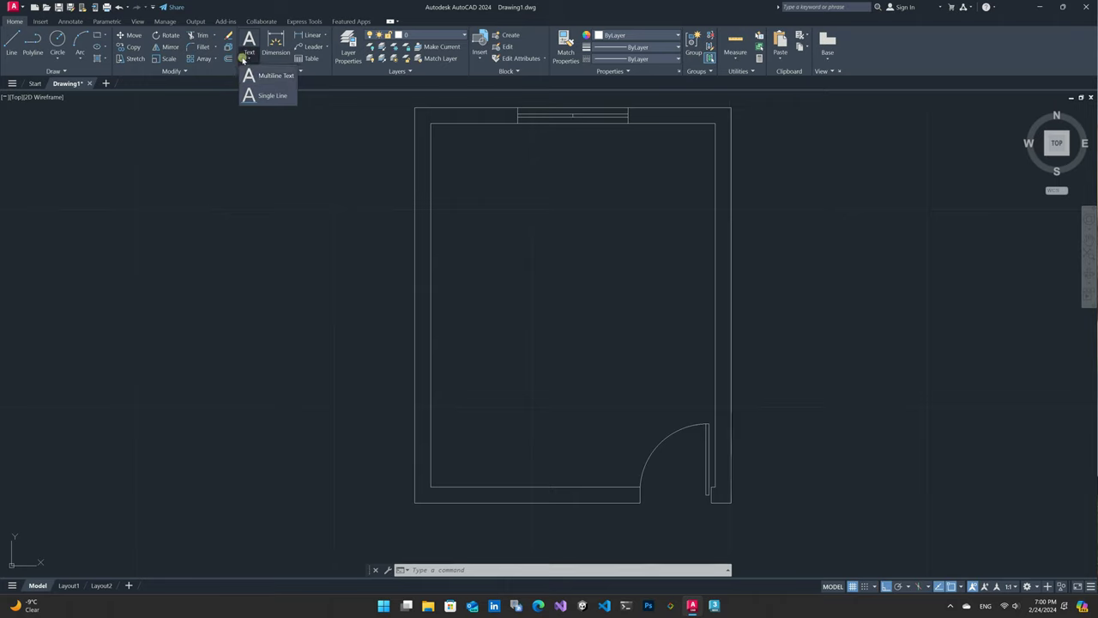
pyautogui.click(247, 56)
pyautogui.click(249, 42)
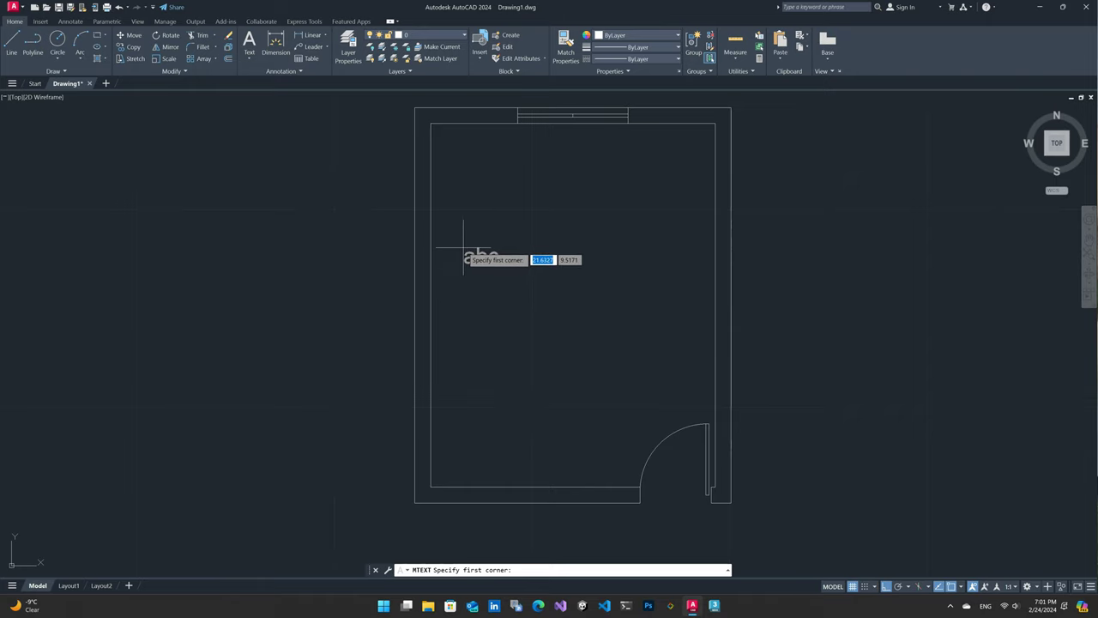
pyautogui.click(463, 248)
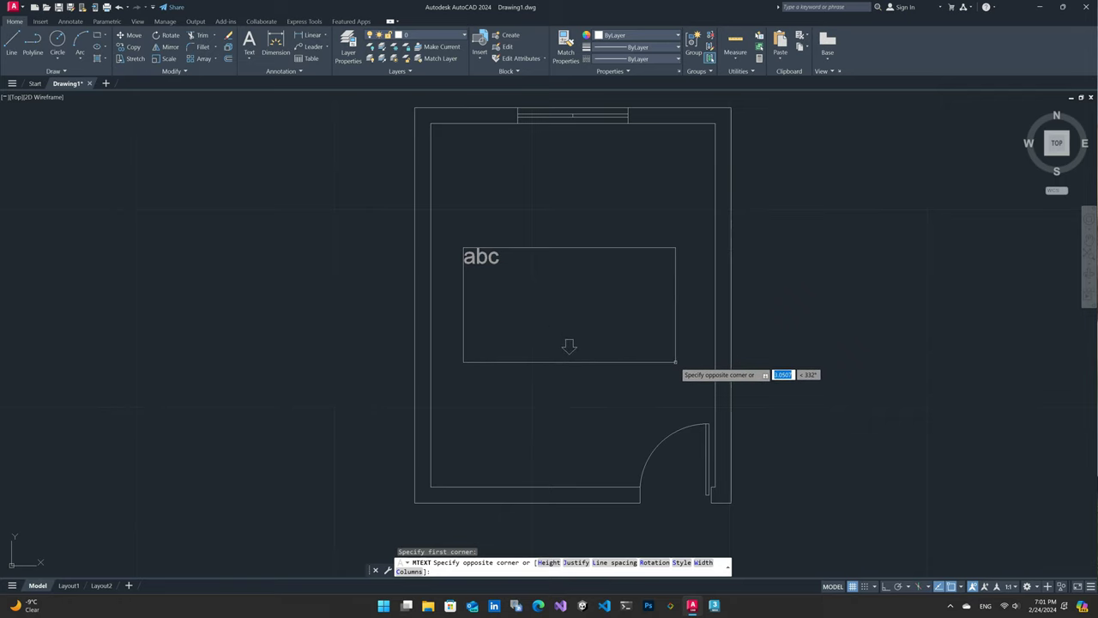
pyautogui.click(674, 359)
pyautogui.write('Test')
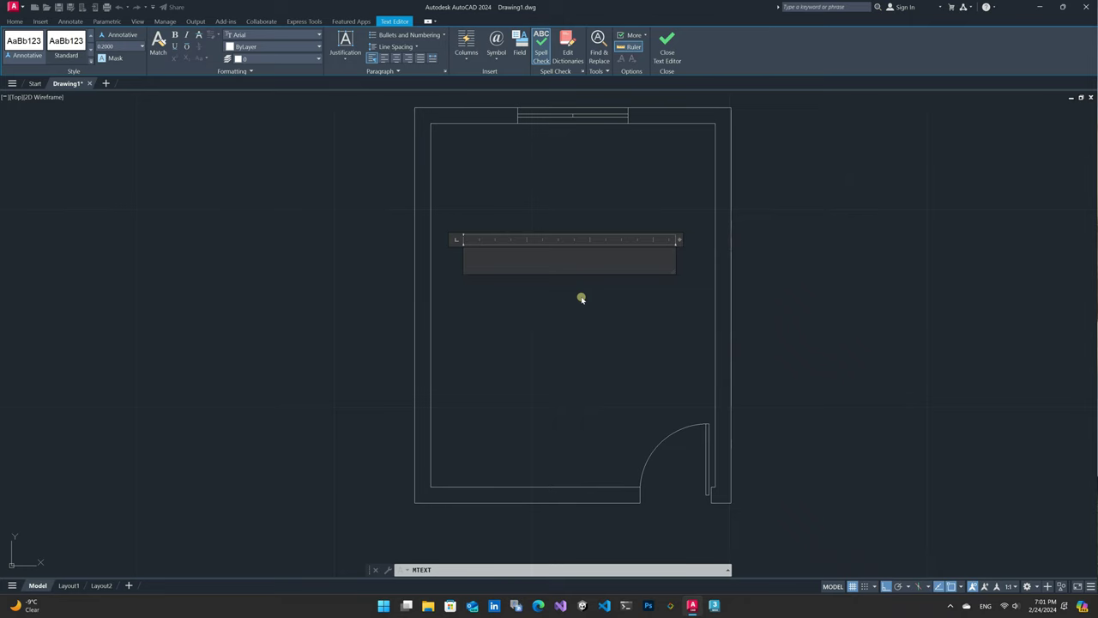
pyautogui.click(550, 353)
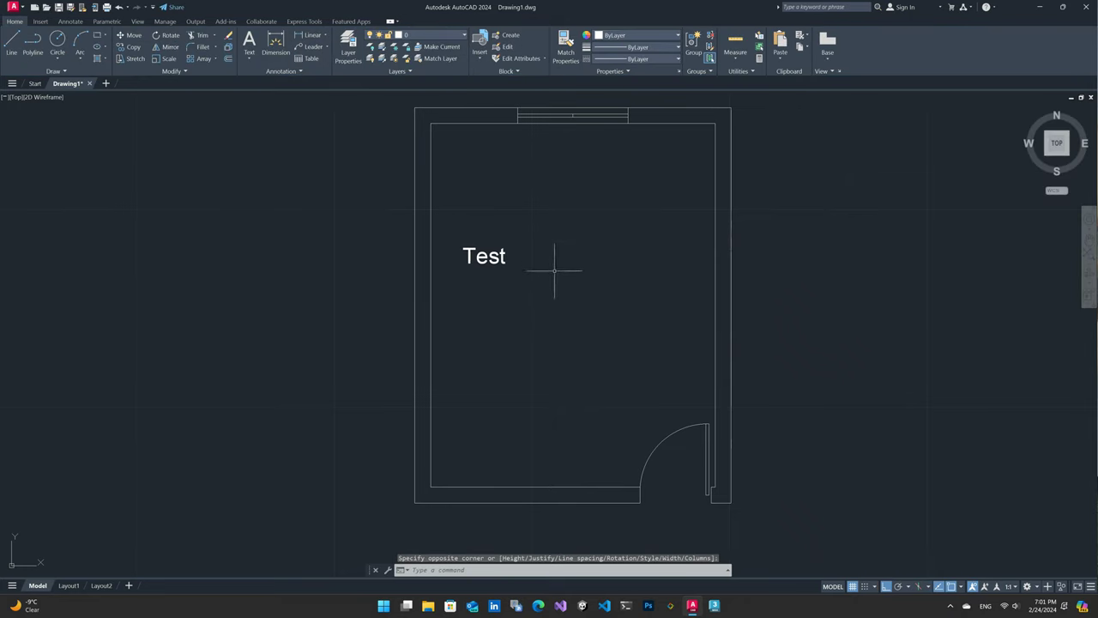
pyautogui.press('Escape')
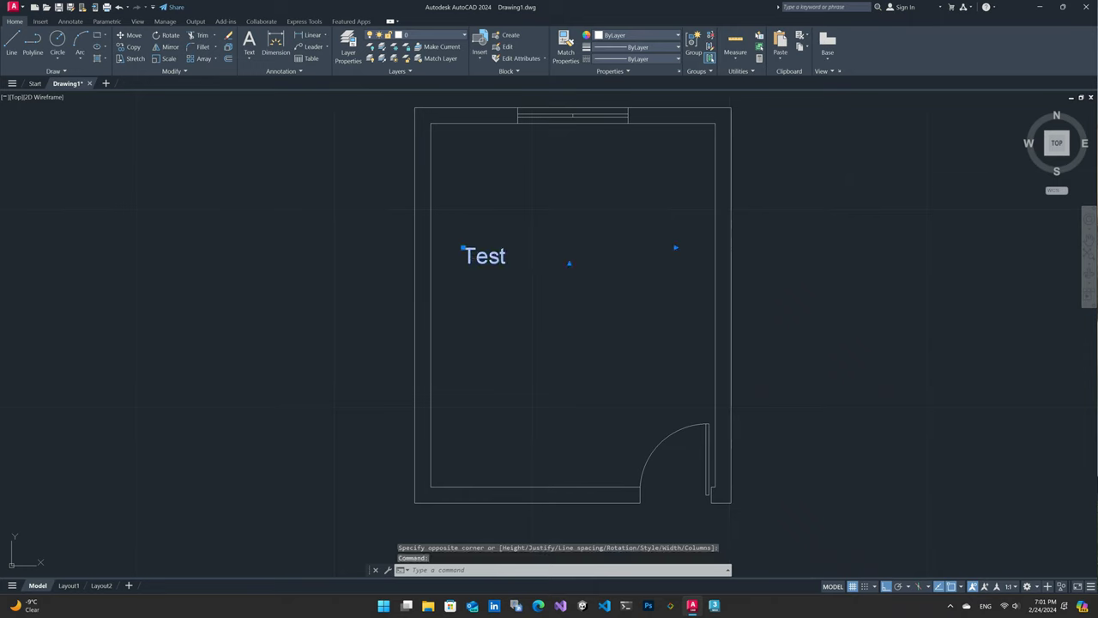
# - Edit the label to read 'Bedroom' with 'Area=20 M' on a second line
pyautogui.doubleClick(498, 256)
pyautogui.write('Bedroom')
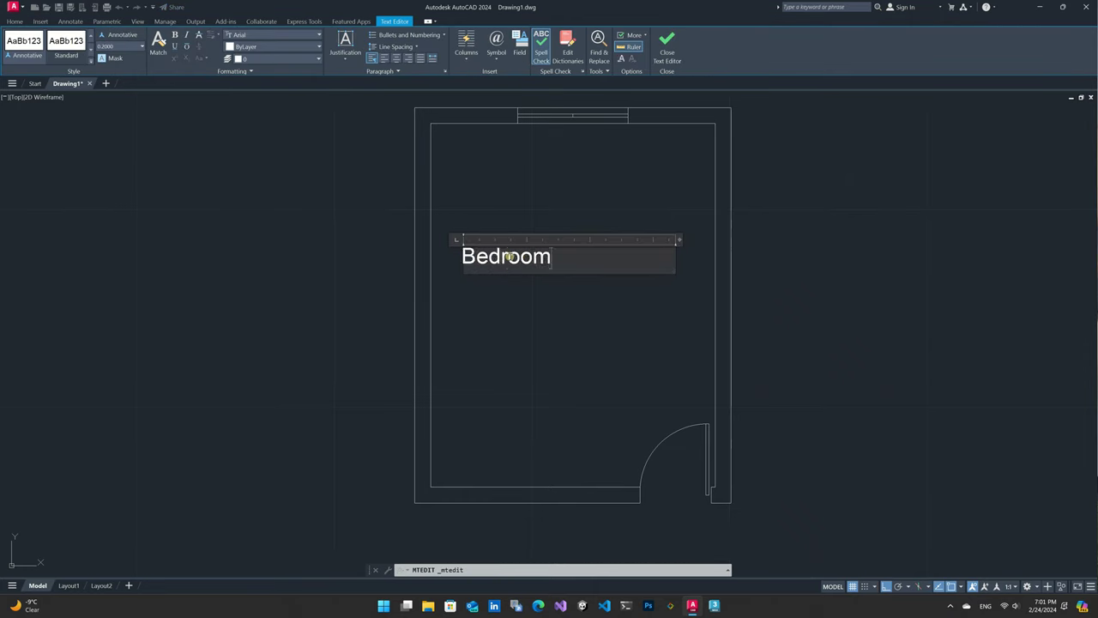
pyautogui.press('Return')
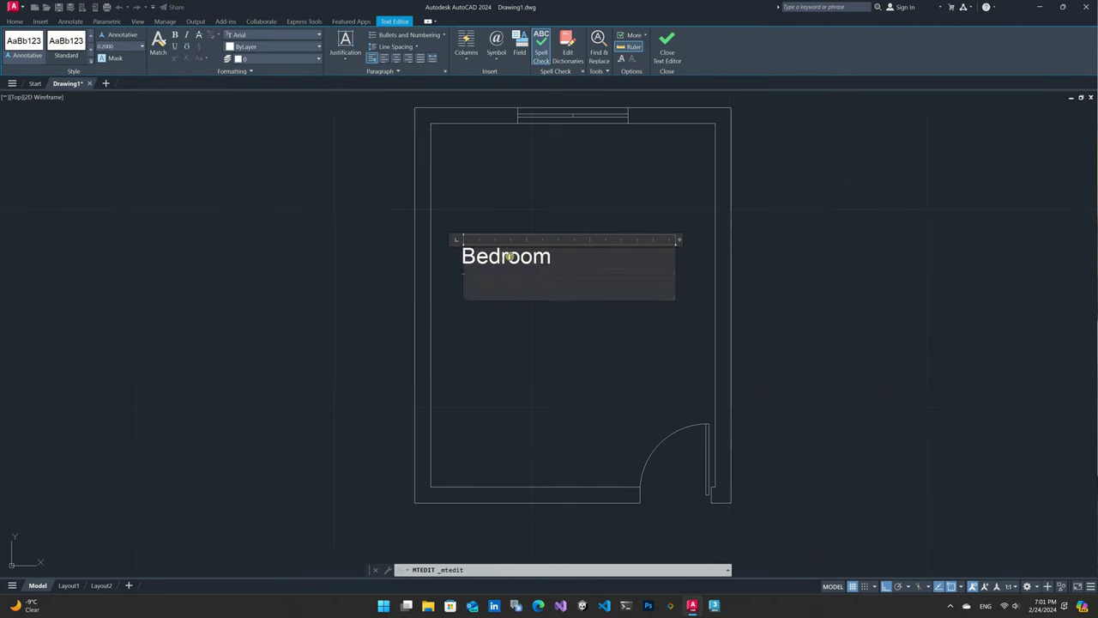
pyautogui.press('BackSpace')
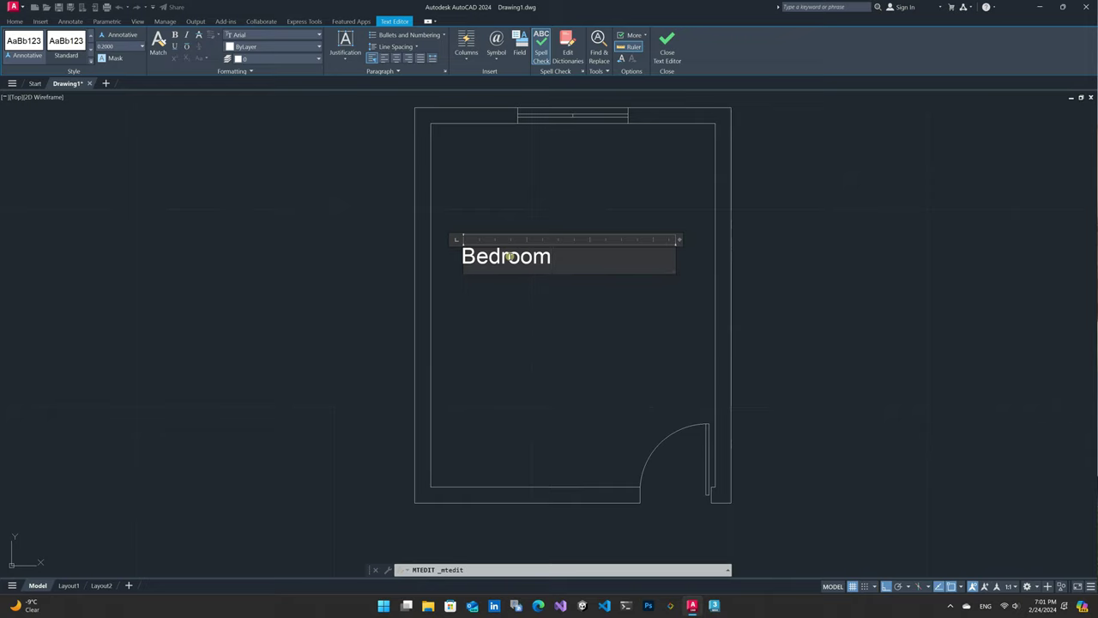
pyautogui.press('Return')
pyautogui.write('Area=')
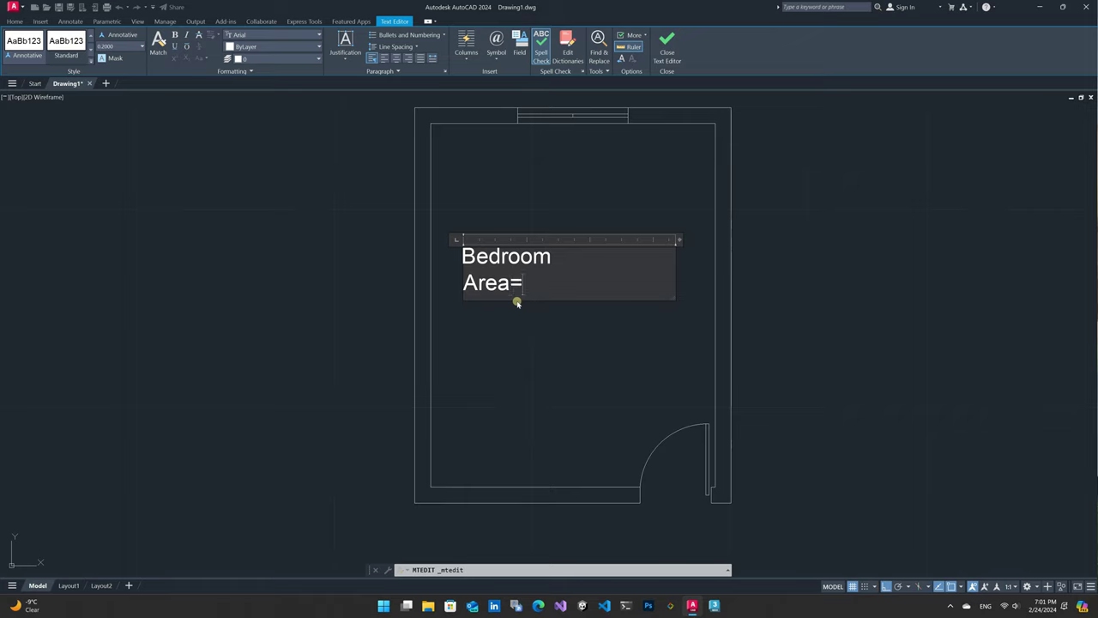
pyautogui.write('2')
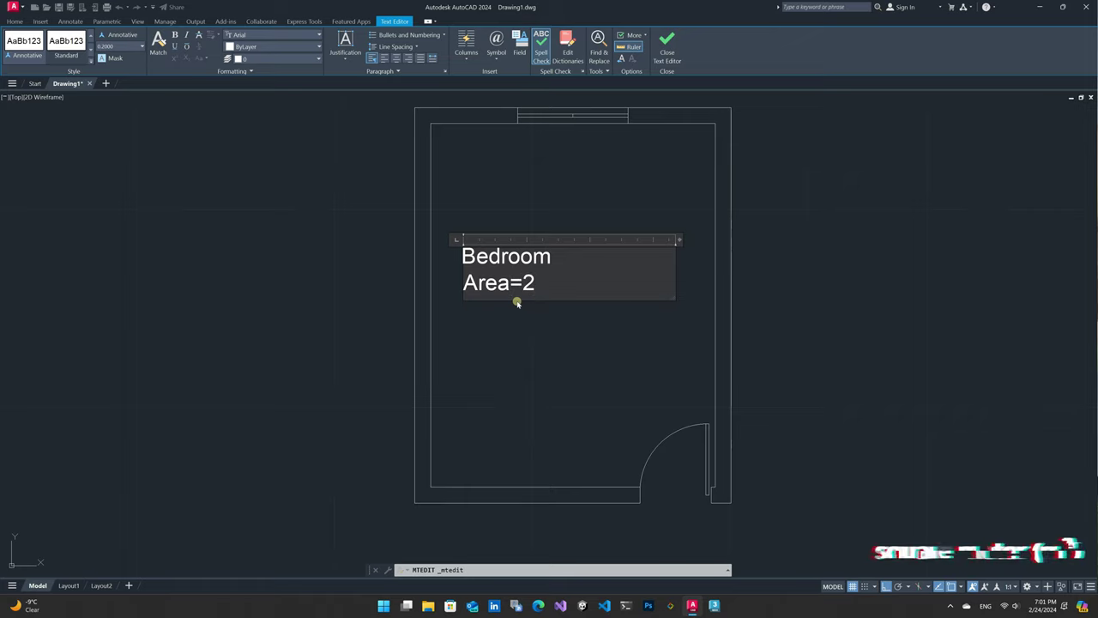
pyautogui.write('0 M')
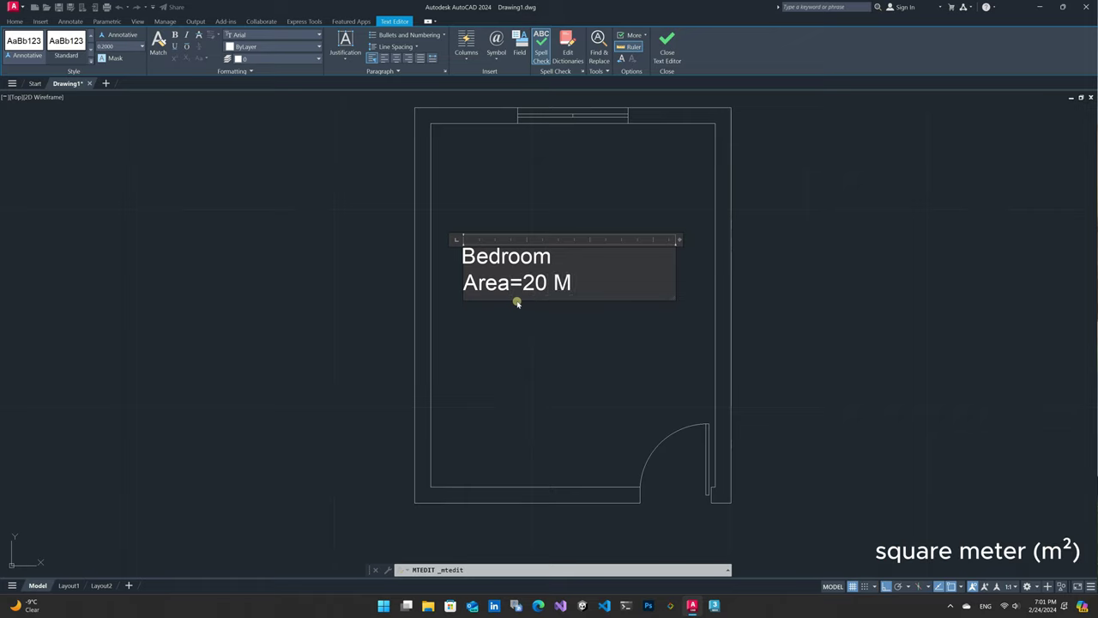
pyautogui.write('eter')
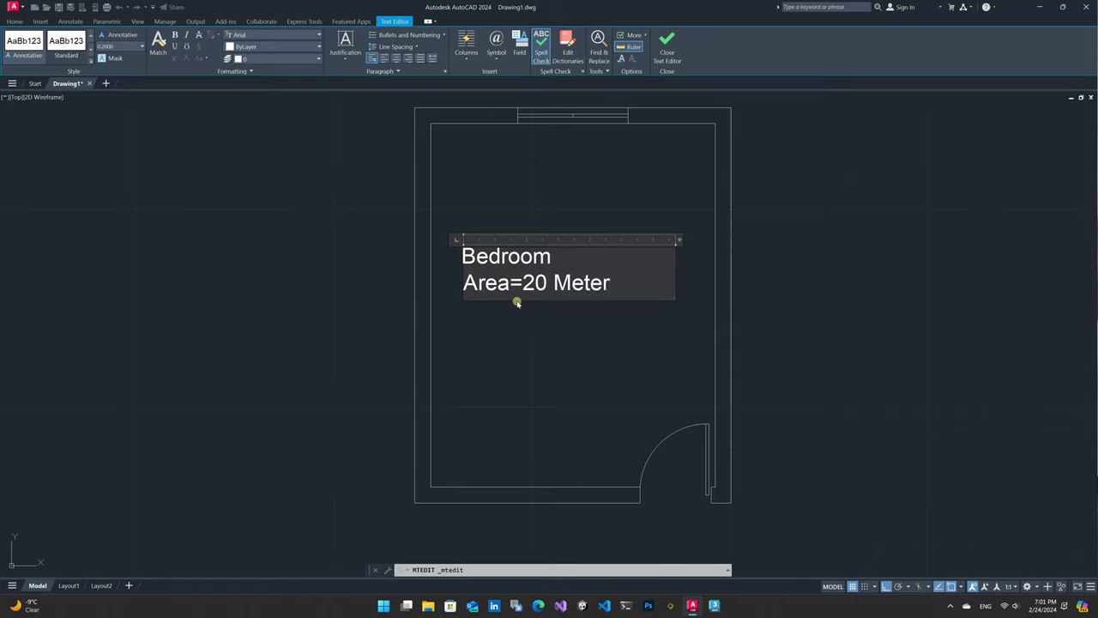
pyautogui.press('BackSpace')
pyautogui.press('BackSpace')
pyautogui.press('BackSpace')
# - Select the Bedroom / Area=20 M label and move it slightly to the right
pyautogui.click(516, 350)
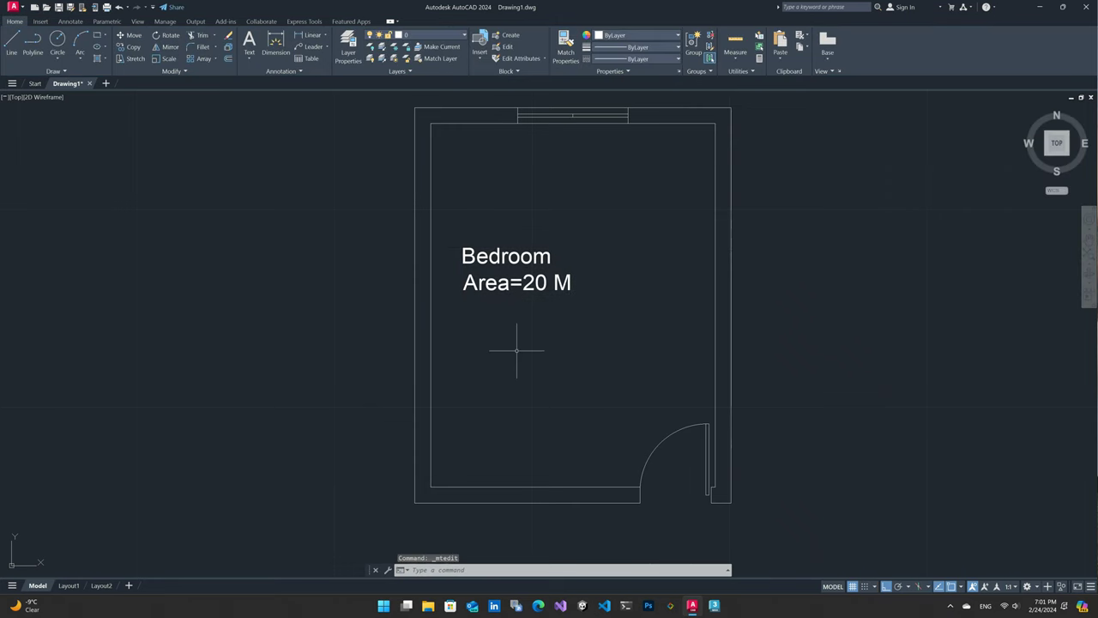
pyautogui.click(553, 239)
pyautogui.click(518, 273)
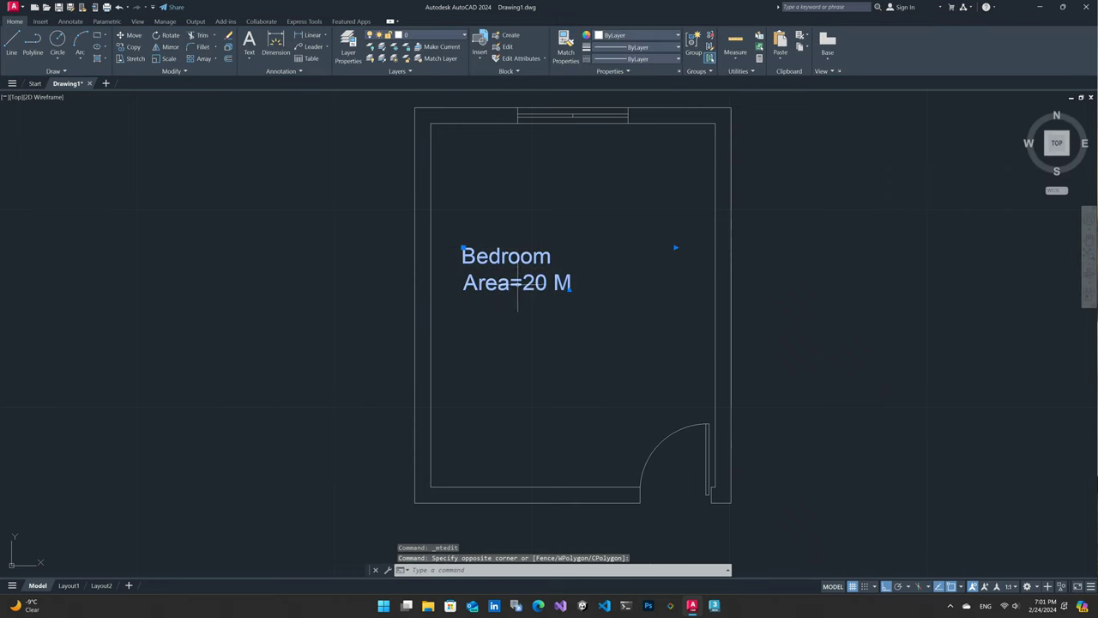
pyautogui.write('m')
pyautogui.press('Return')
pyautogui.click(502, 292)
pyautogui.click(563, 332)
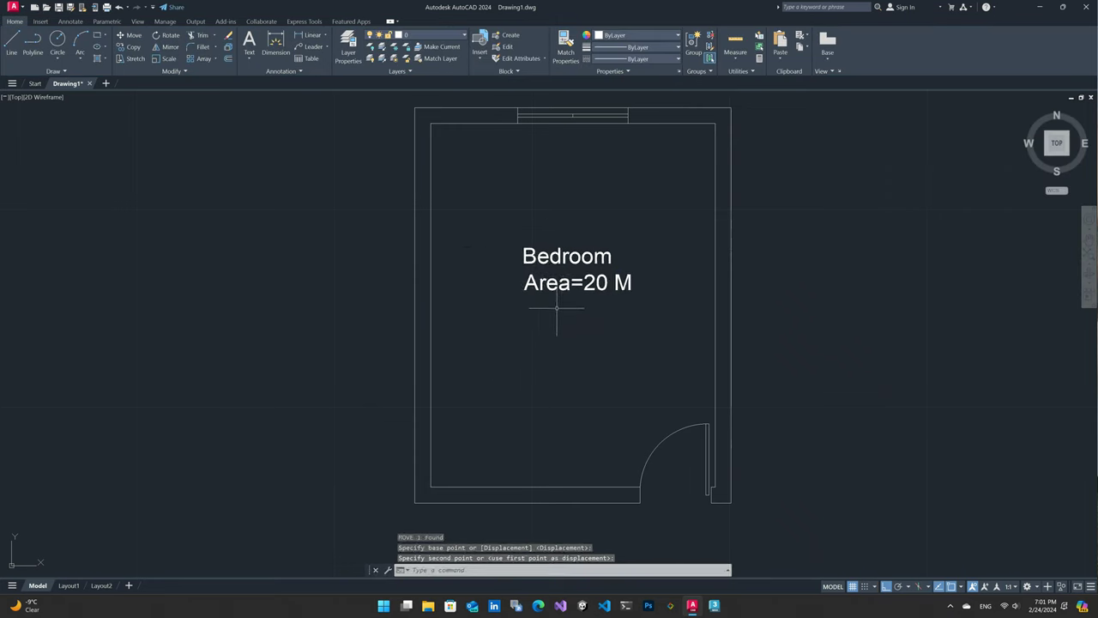
pyautogui.moveTo(564, 288)
pyautogui.mouseDown(button='middle')
pyautogui.moveTo(550, 315)
pyautogui.moveTo(540, 236)
pyautogui.mouseUp(button='middle')
pyautogui.scroll(2, 549, 316)
pyautogui.scroll(-2, 536, 234)
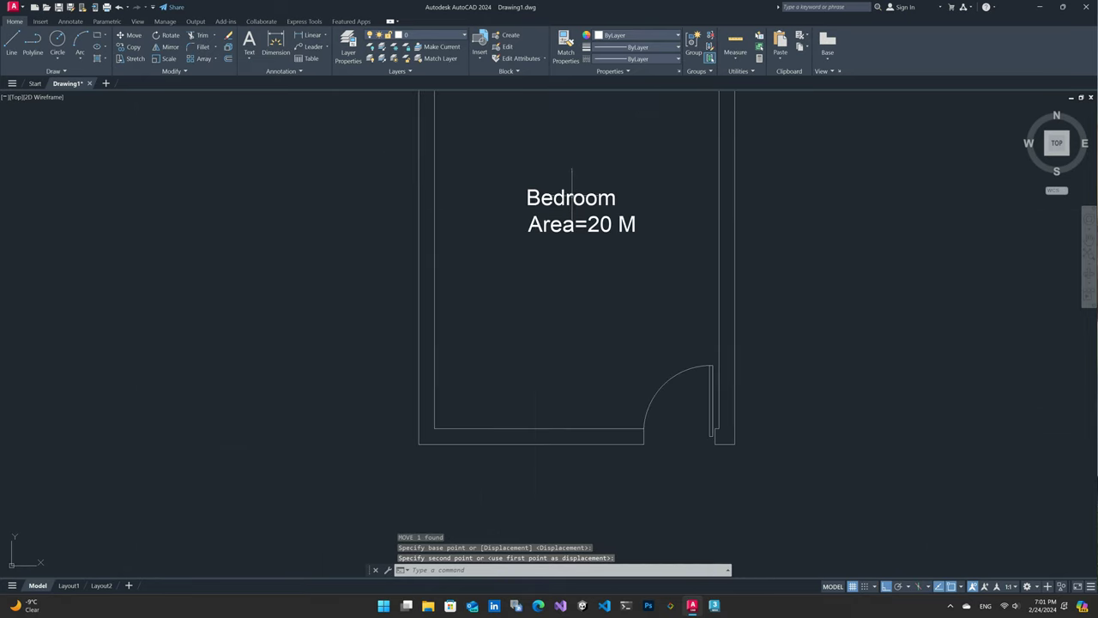
# - Move the label a second time to fine-tune its spot near the room's centre
pyautogui.click(529, 232)
pyautogui.write('m')
pyautogui.press('Return')
pyautogui.click(545, 258)
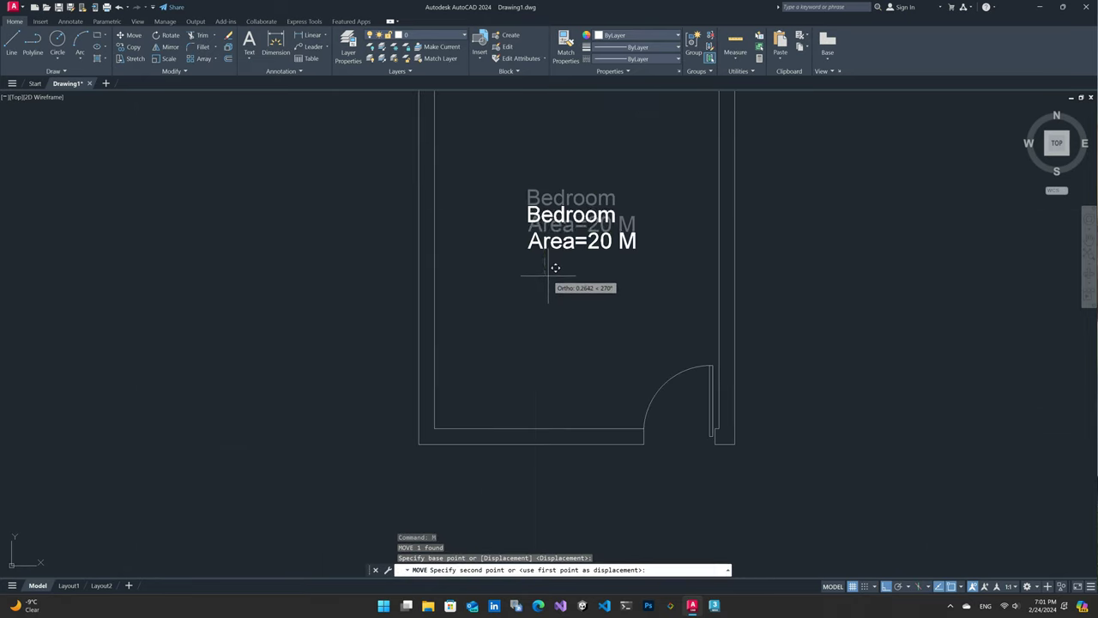
pyautogui.click(550, 275)
pyautogui.scroll(-1, 581, 269)
pyautogui.moveTo(514, 321)
pyautogui.mouseDown(button='middle')
pyautogui.moveTo(524, 346)
pyautogui.moveTo(542, 324)
pyautogui.mouseUp(button='middle')
pyautogui.scroll(-2, 524, 346)
pyautogui.scroll(2, 521, 343)
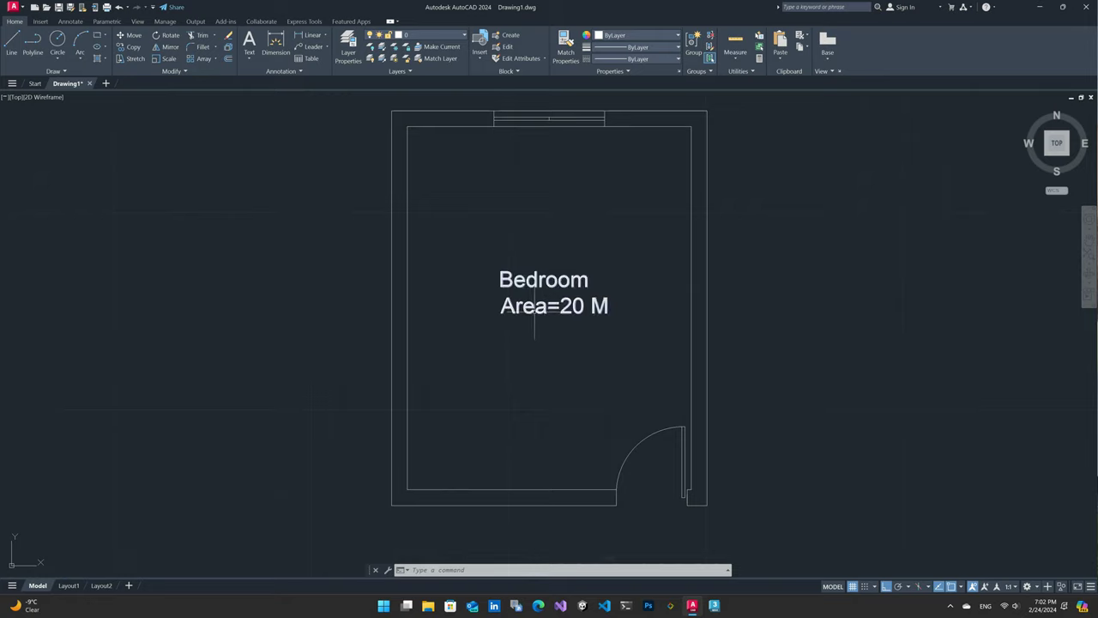
# - Replace all of the room label's English text with the Persian name 'اتاق خواب'
pyautogui.doubleClick(611, 305)
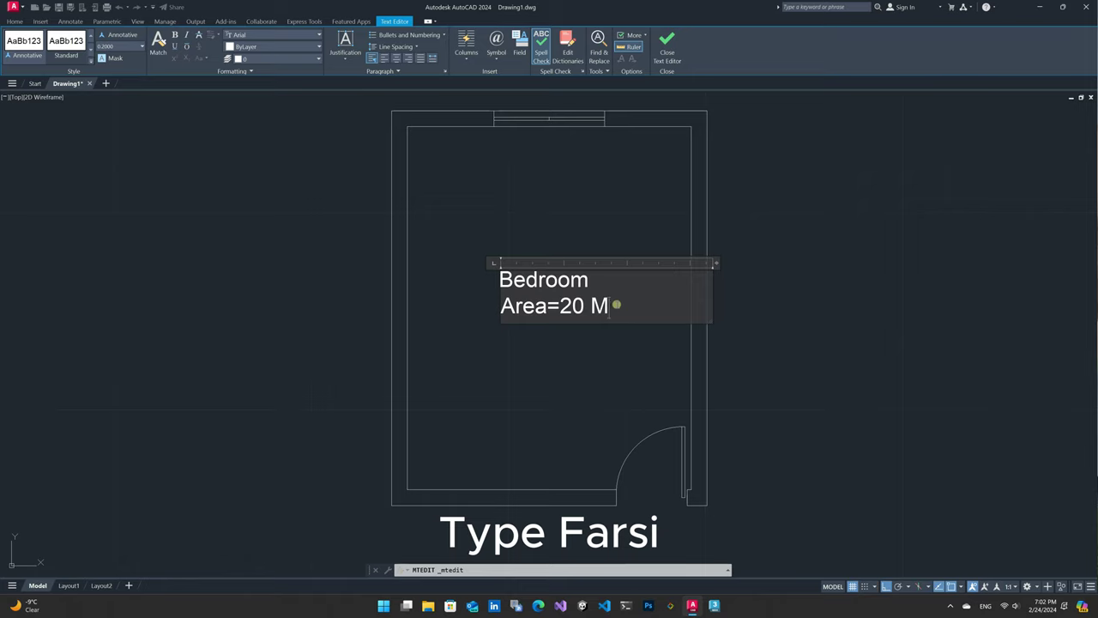
pyautogui.hotkey('ctrl', 'a')
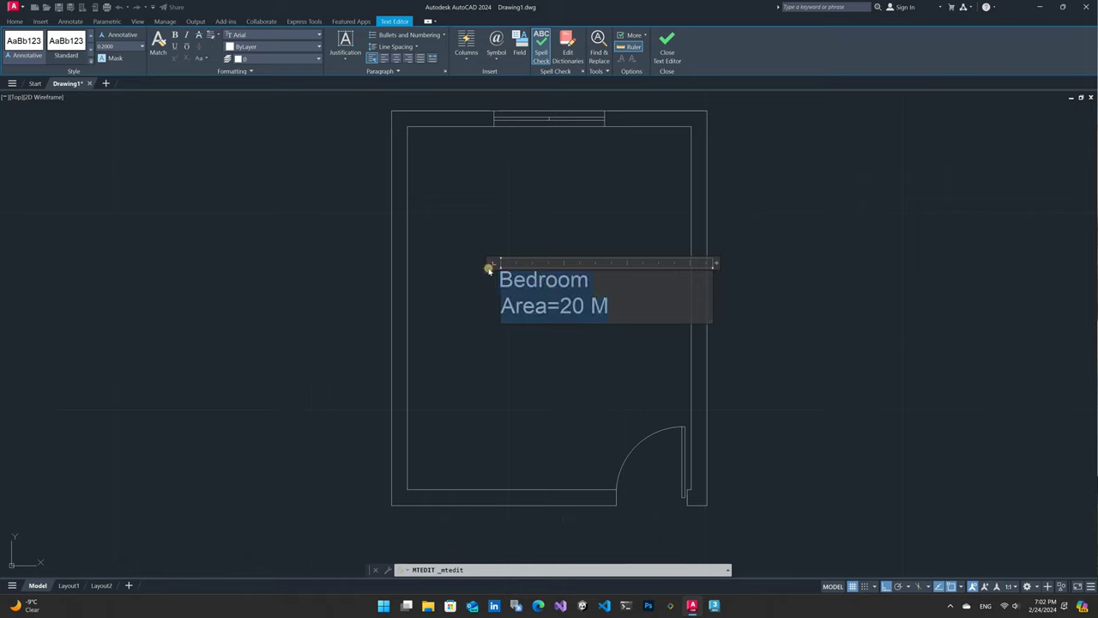
pyautogui.press('Delete')
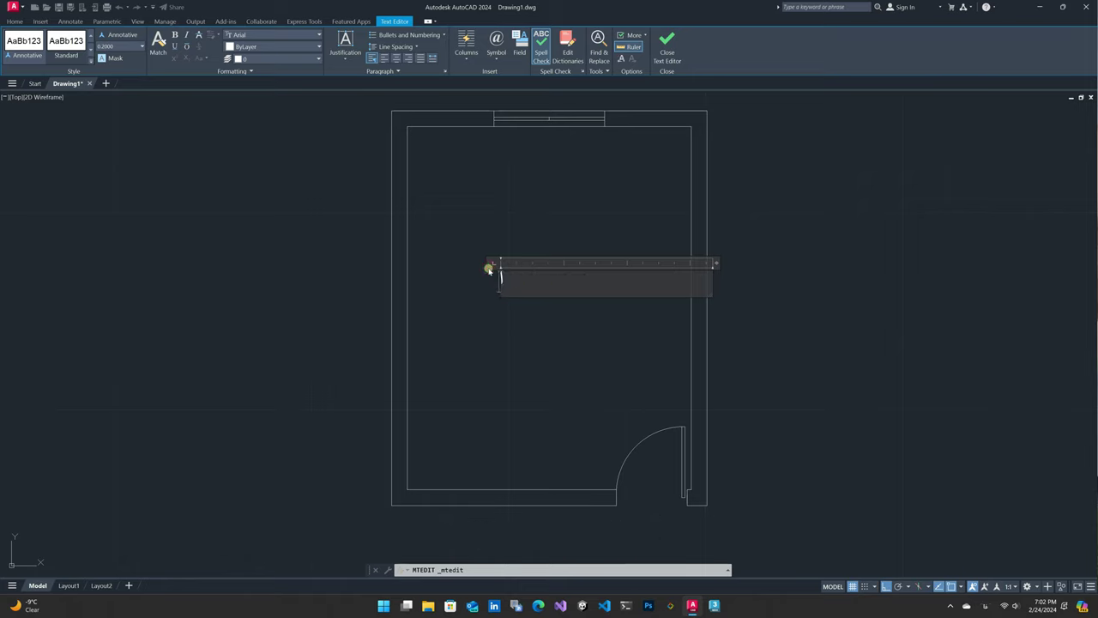
pyautogui.write('اتاق خو')
pyautogui.write('اب')
pyautogui.click(540, 324)
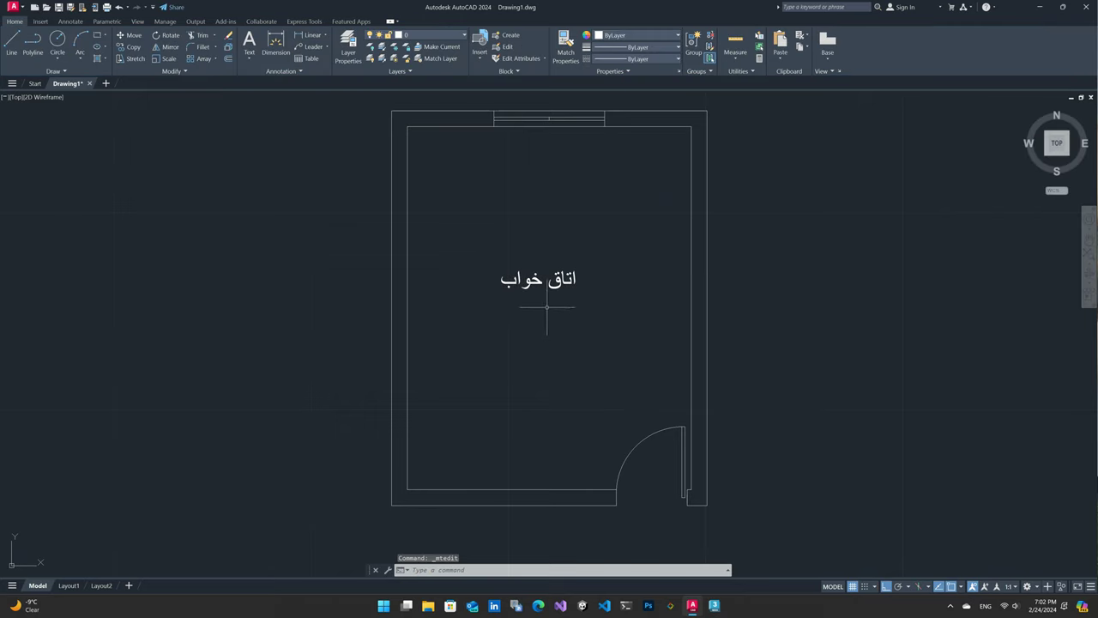
# - Select the Persian room name and try moving it, leaving it in its original place
pyautogui.moveTo(541, 314); pyautogui.dragTo(515, 266)
pyautogui.write('m')
pyautogui.press('Return')
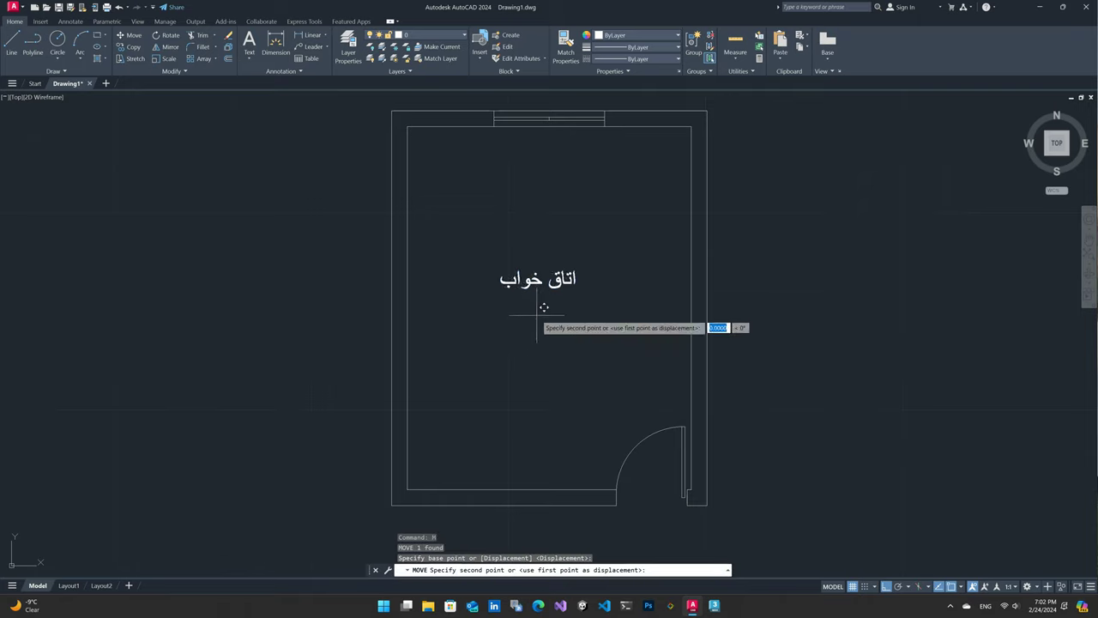
pyautogui.click(534, 300)
pyautogui.scroll(3, 564, 296)
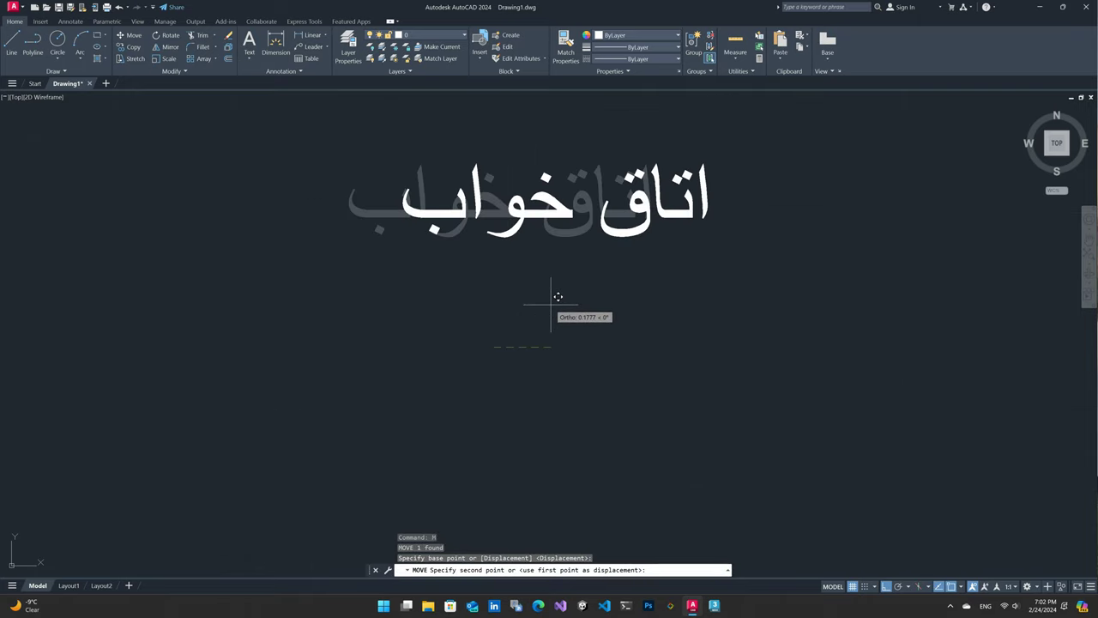
pyautogui.press('Escape')
pyautogui.click(527, 152)
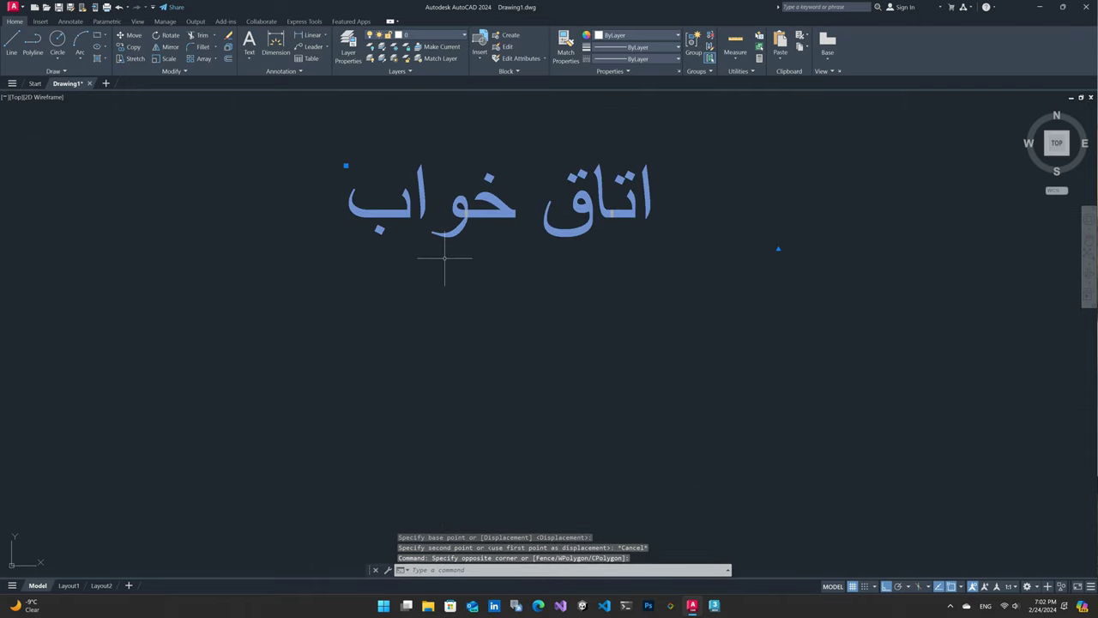
pyautogui.click(444, 257)
pyautogui.write('m')
pyautogui.press('Return')
pyautogui.scroll(-2, 502, 274)
pyautogui.click(575, 268)
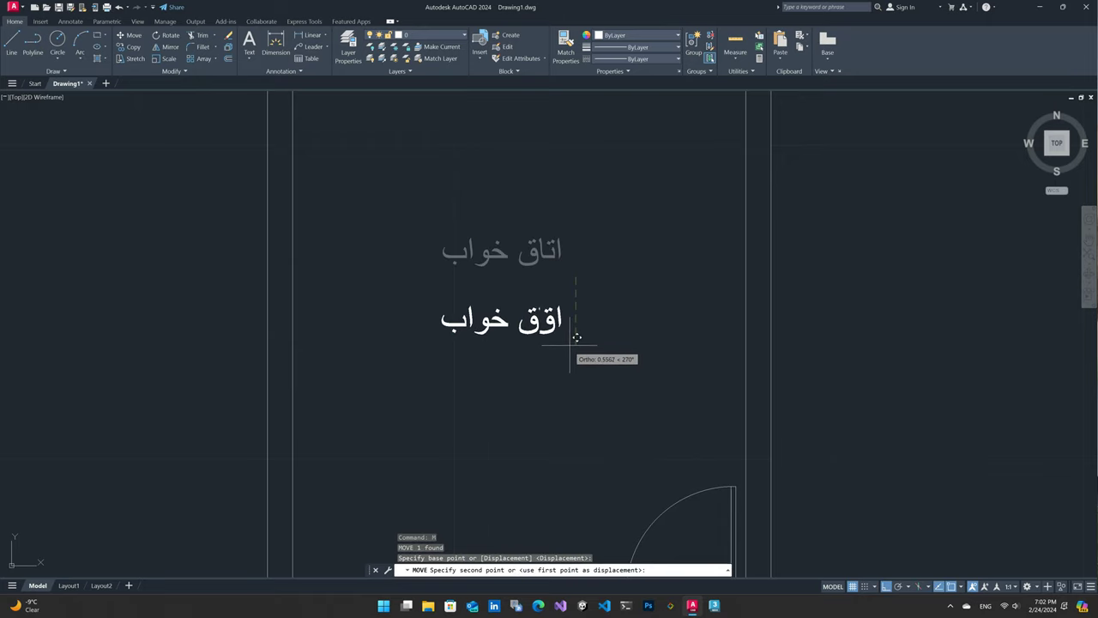
pyautogui.click(575, 269)
# - Copy the Persian room name with CO to a spot directly below the original
pyautogui.click(496, 287)
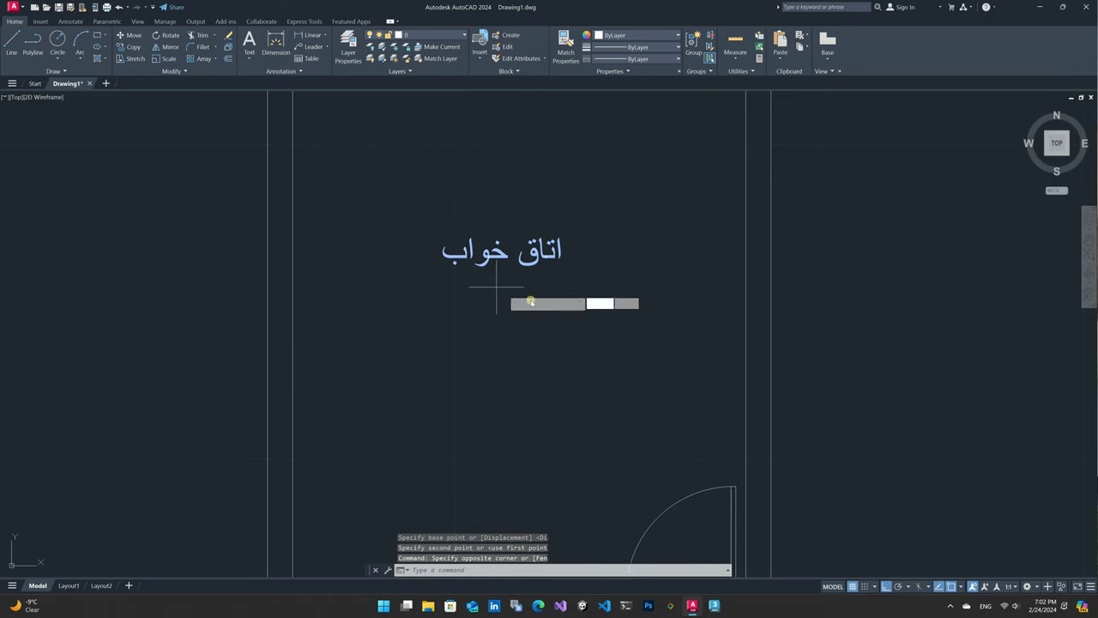
pyautogui.write('co')
pyautogui.press('Return')
pyautogui.click(549, 300)
pyautogui.click(549, 368)
pyautogui.press('Escape')
# - Change the copied line's text to 'مساحت 20 متر مربع'
pyautogui.click(498, 322)
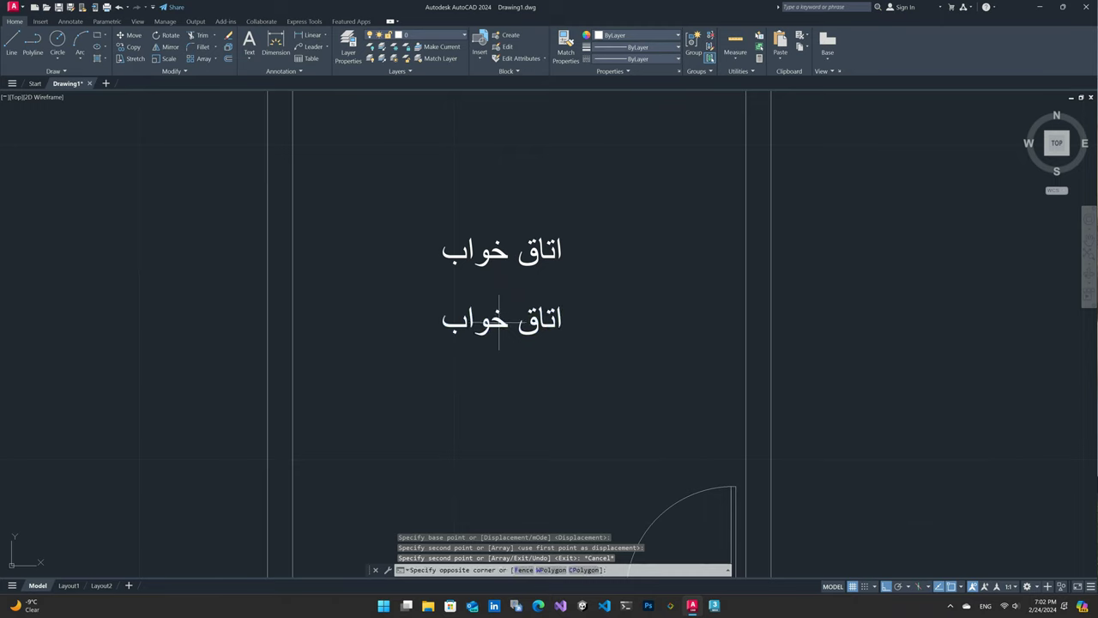
pyautogui.click(501, 322)
pyautogui.doubleClick(504, 321)
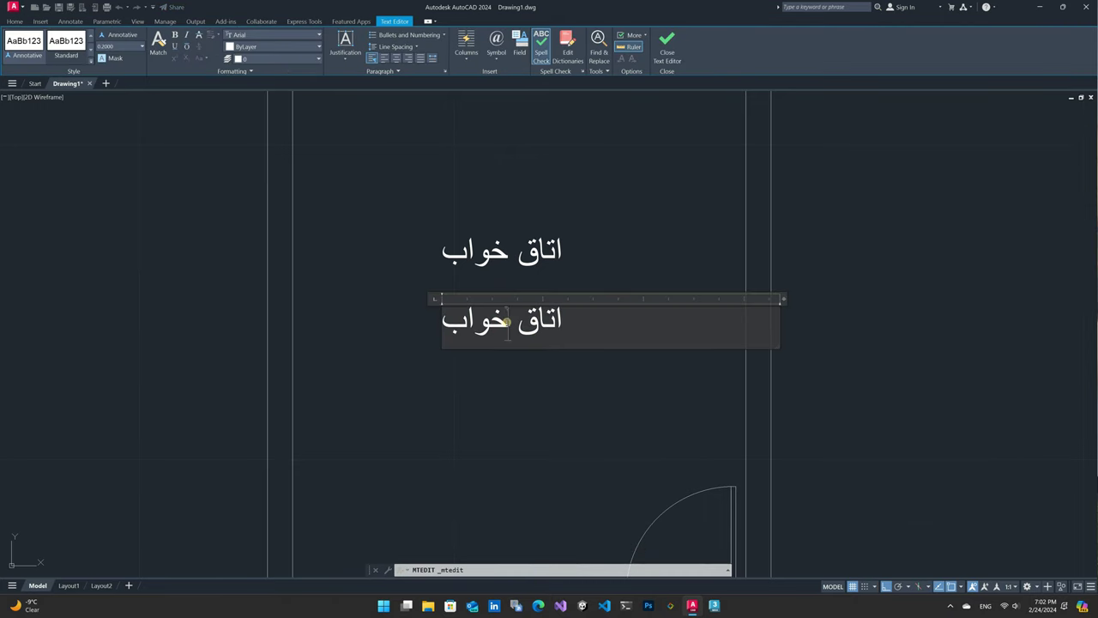
pyautogui.write('lsh')
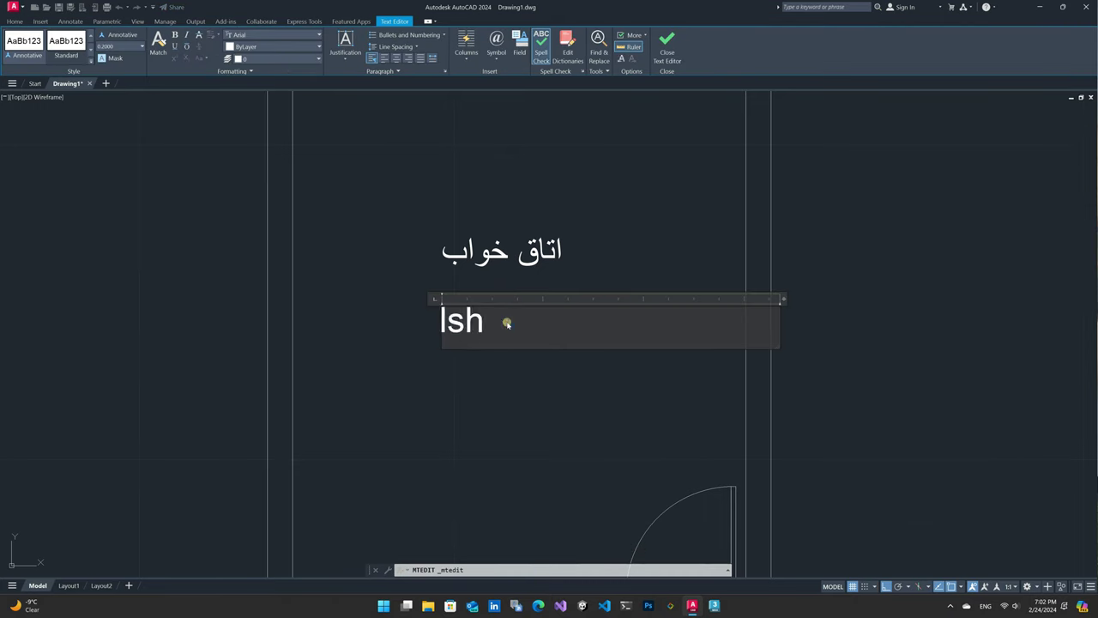
pyautogui.press('BackSpace')
pyautogui.press('BackSpace')
pyautogui.press('BackSpace')
pyautogui.write('مس')
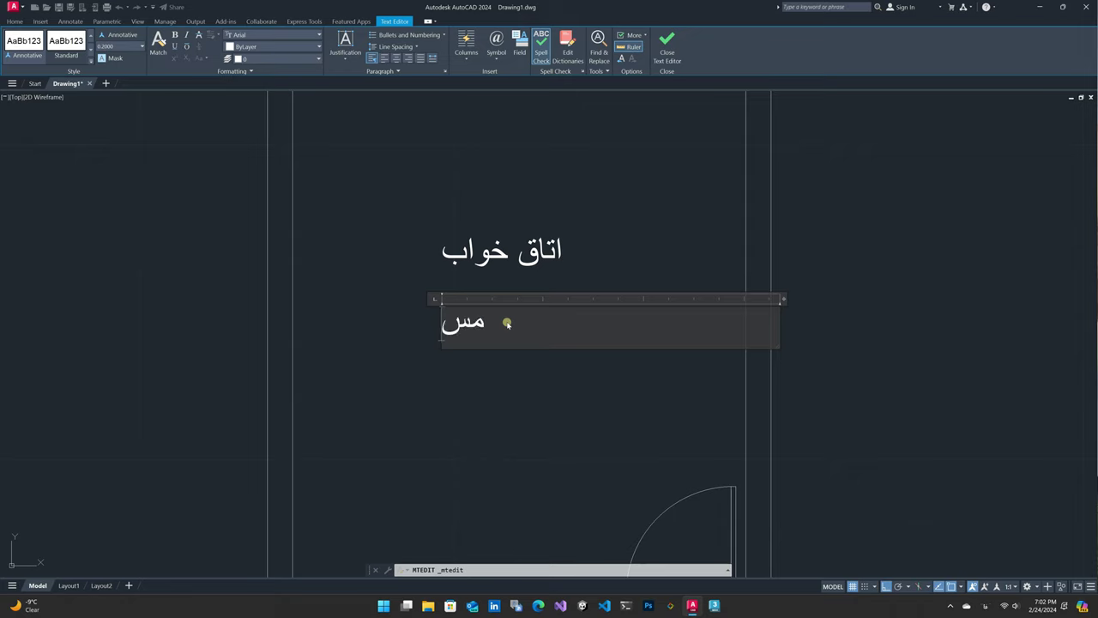
pyautogui.write('احت')
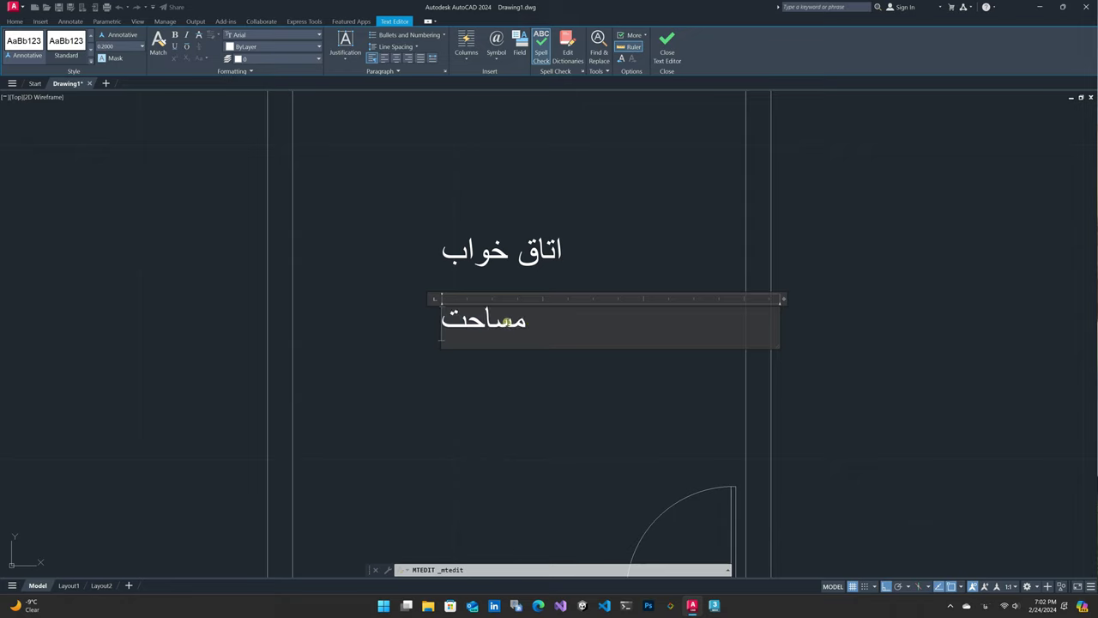
pyautogui.write(' 20 م')
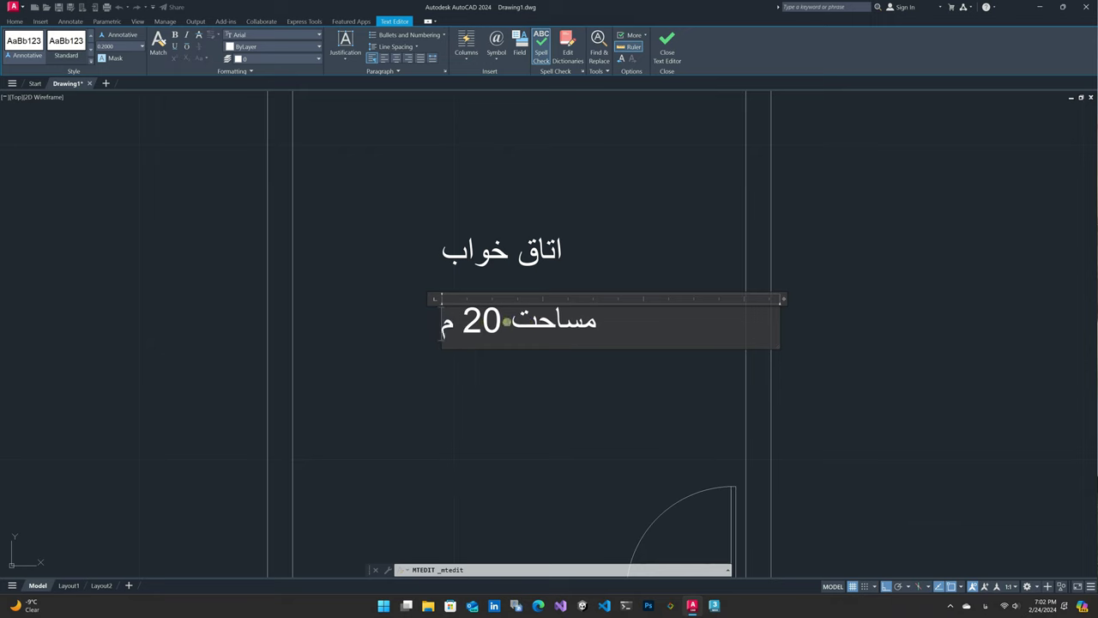
pyautogui.write('تر مربع')
pyautogui.click(512, 326)
pyautogui.click(502, 343)
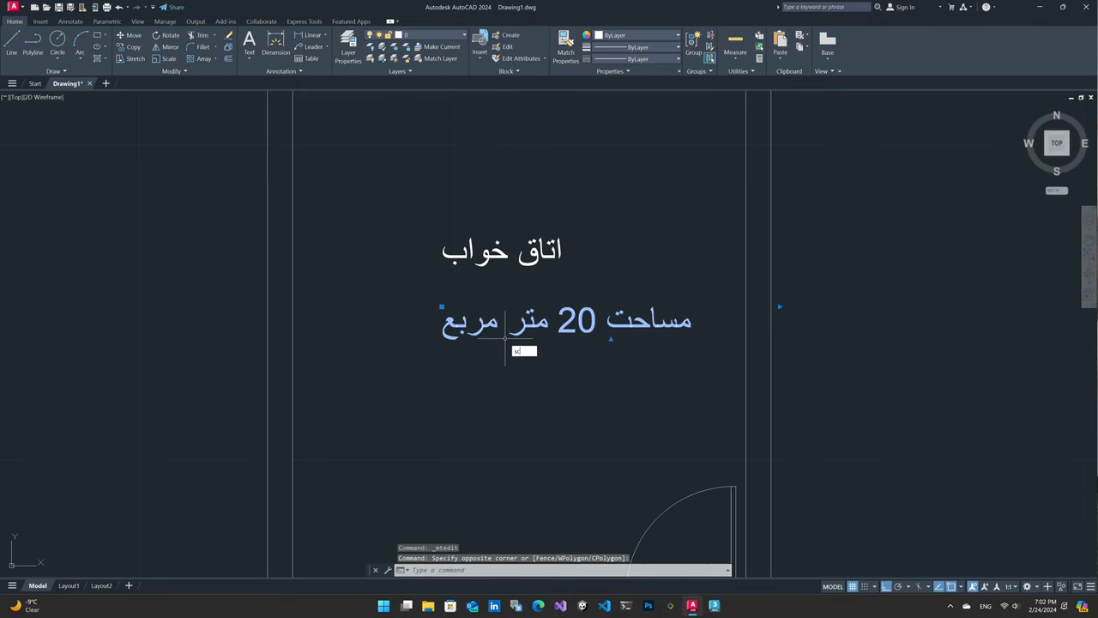
# - Scale the area line down with SC to a much smaller size
pyautogui.write('sc')
pyautogui.press('Return')
pyautogui.click(513, 365)
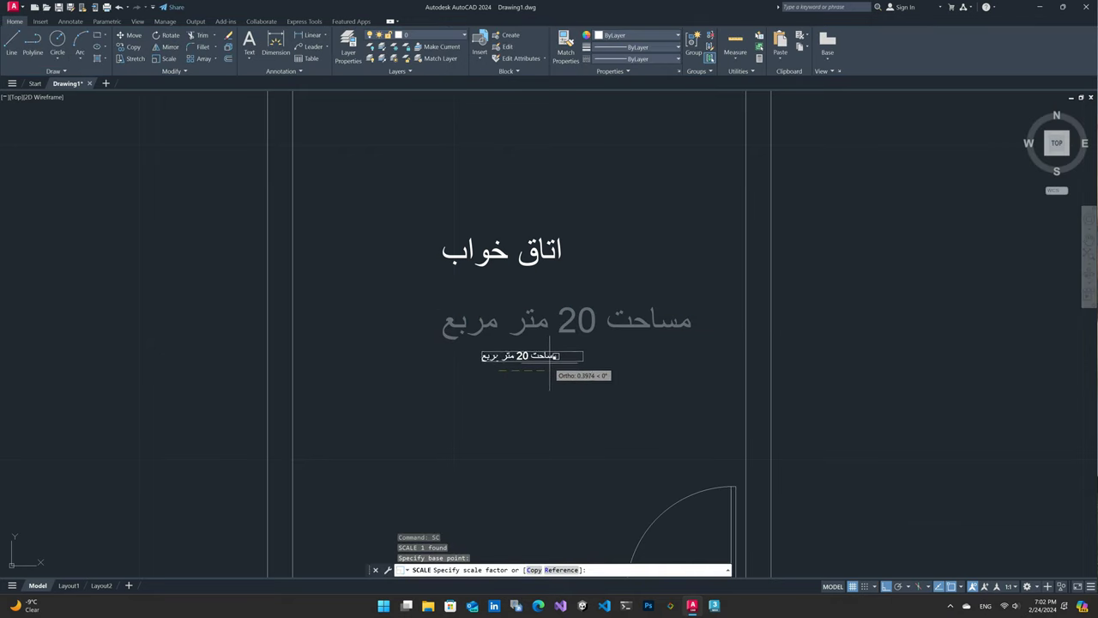
pyautogui.click(541, 371)
# - Move the shrunken area line up to sit directly beneath the room name
pyautogui.click(525, 383)
pyautogui.write('m')
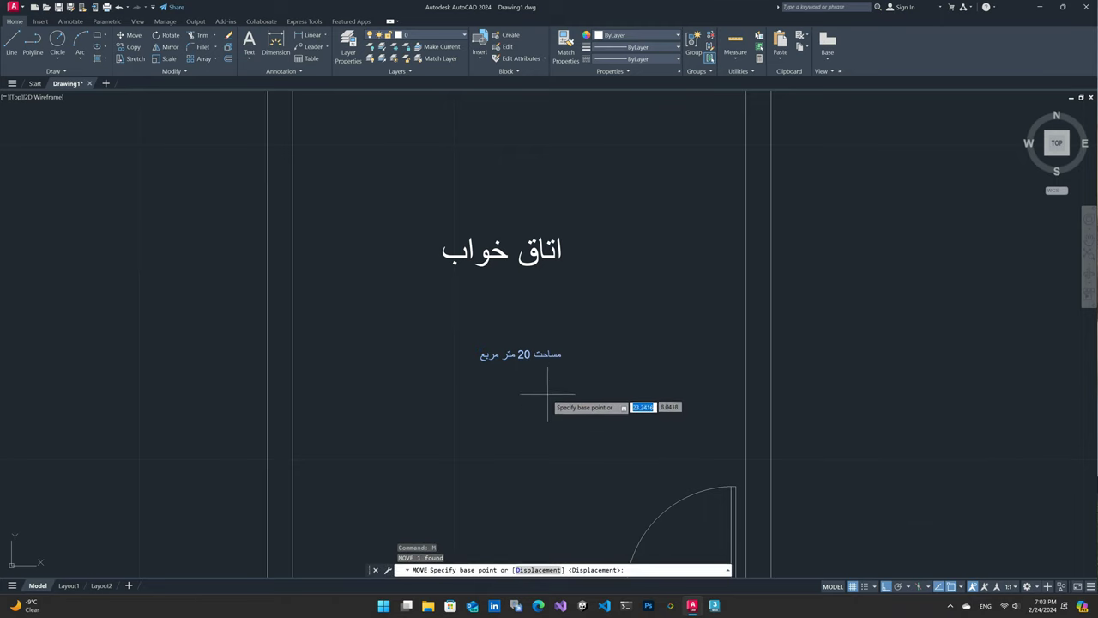
pyautogui.press('Return')
pyautogui.click(538, 398)
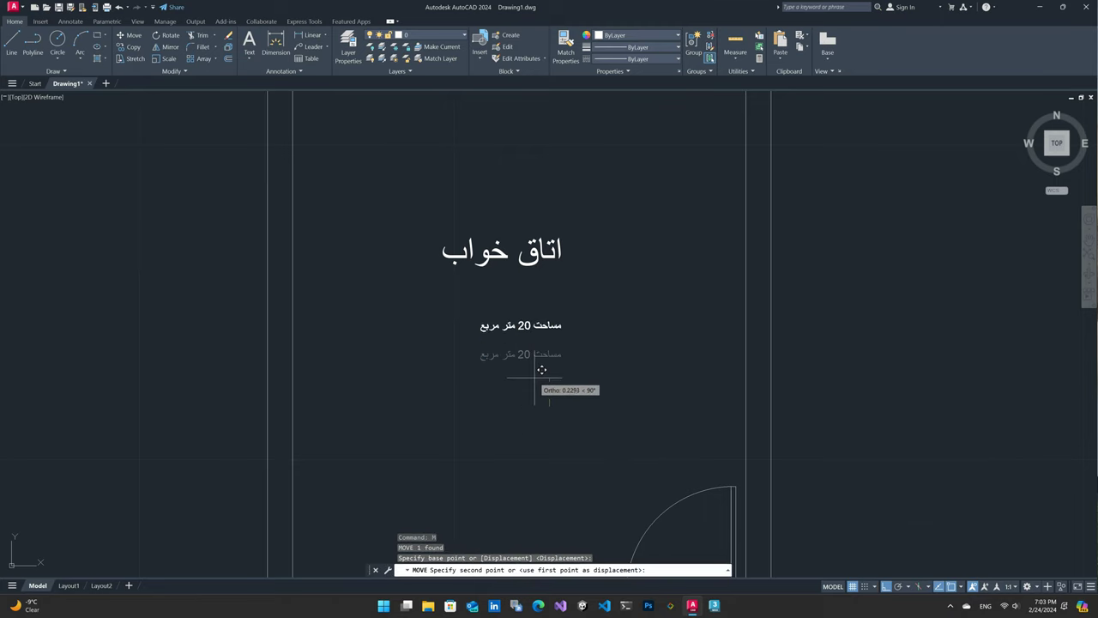
pyautogui.press('F8')
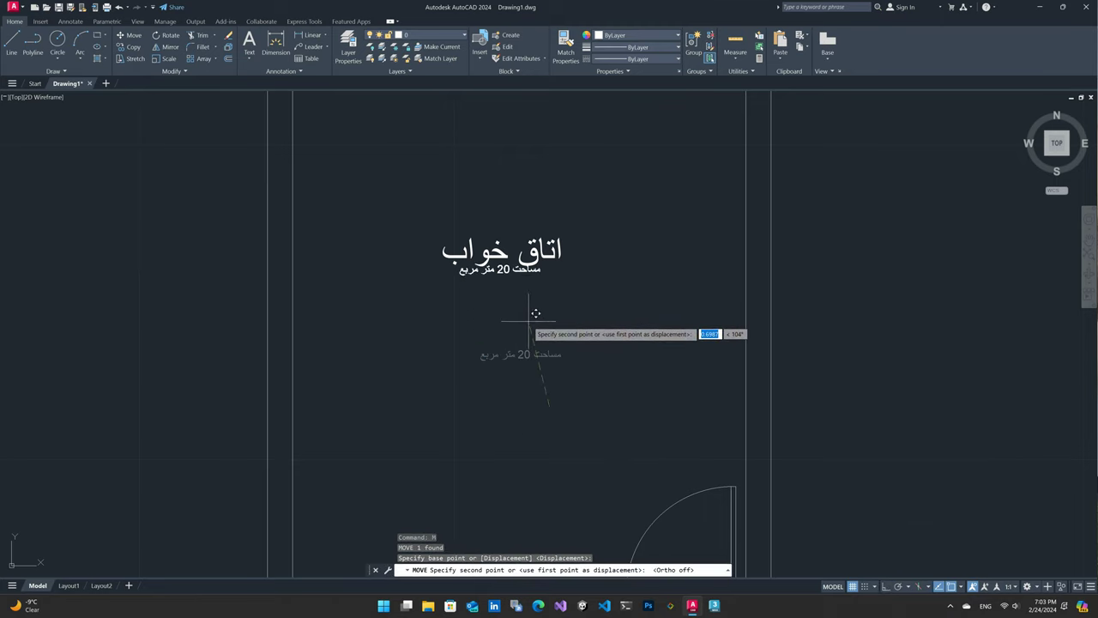
pyautogui.press('Escape')
pyautogui.scroll(-1, 527, 331)
pyautogui.scroll(-2, 522, 341)
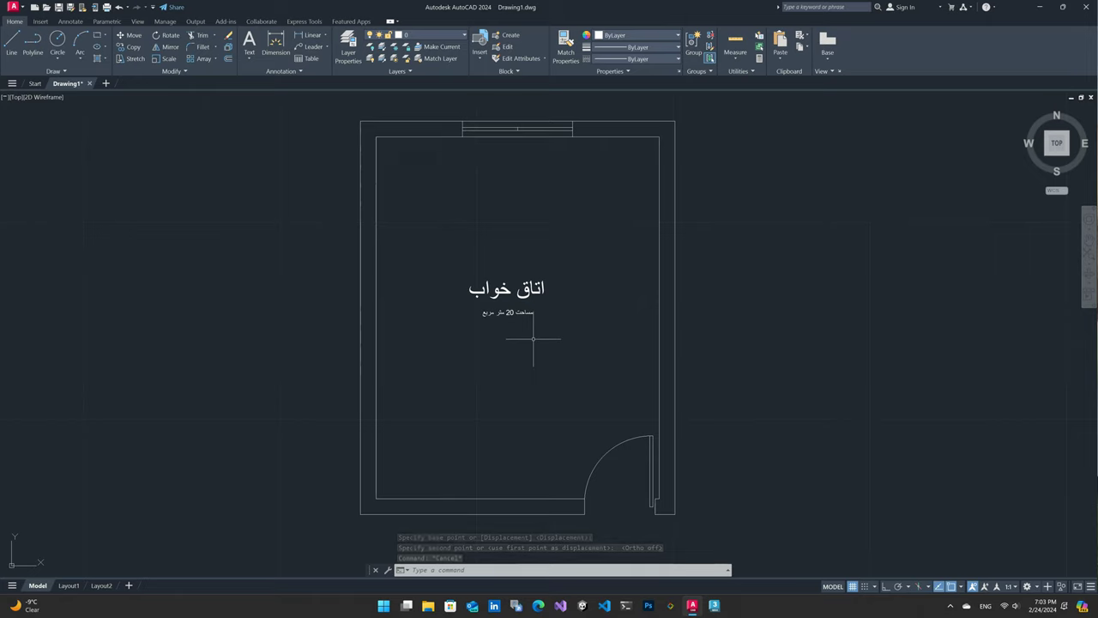
# - Start a plot with AutoCAD PDF (High Quality Print) as the printer
pyautogui.hotkey('ctrl', 'p')
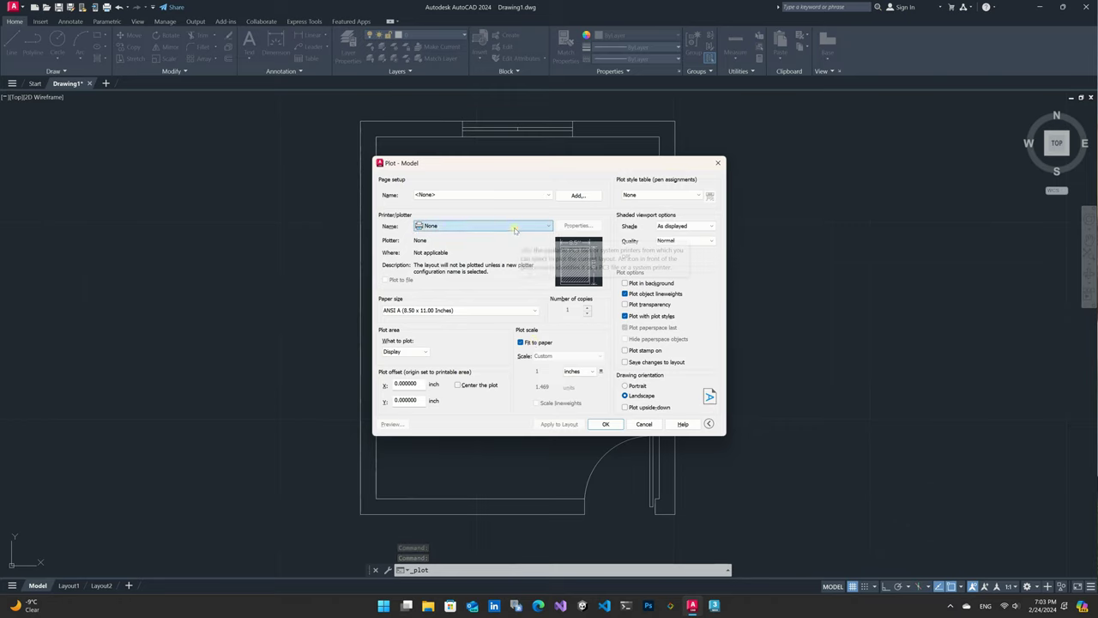
pyautogui.click(515, 229)
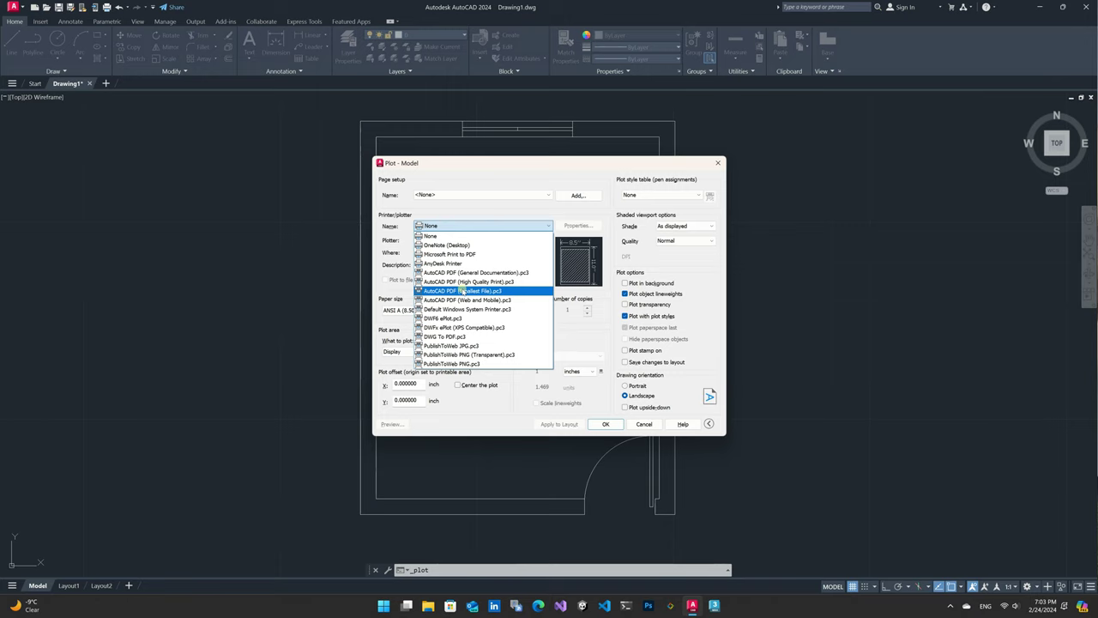
pyautogui.click(469, 282)
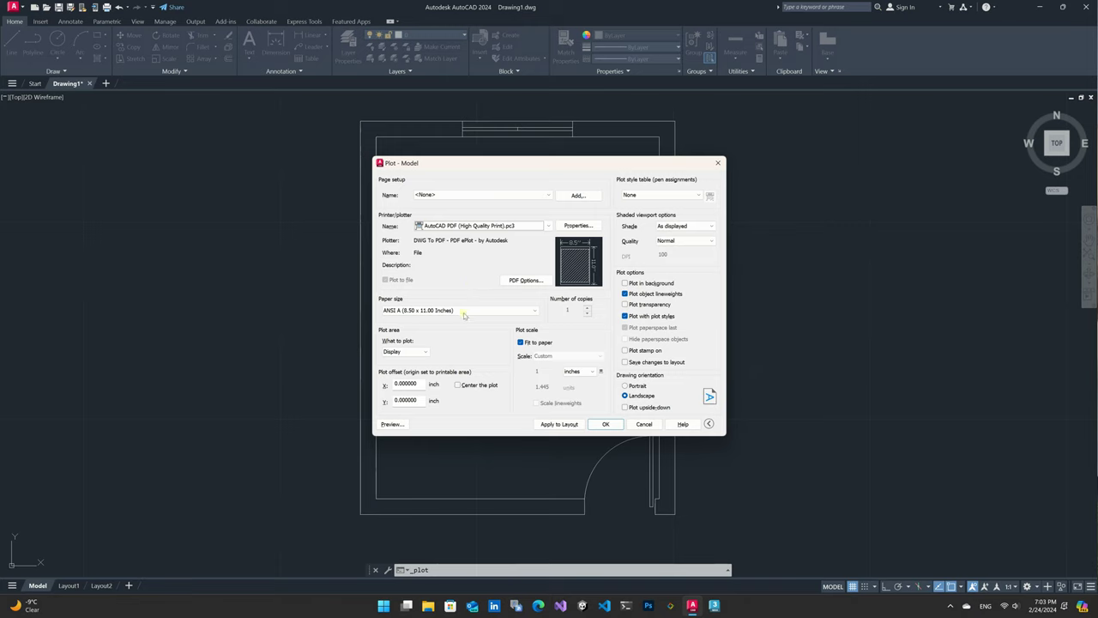
# - Set the plot area to a window enclosing the whole room and preview it
pyautogui.click(405, 351)
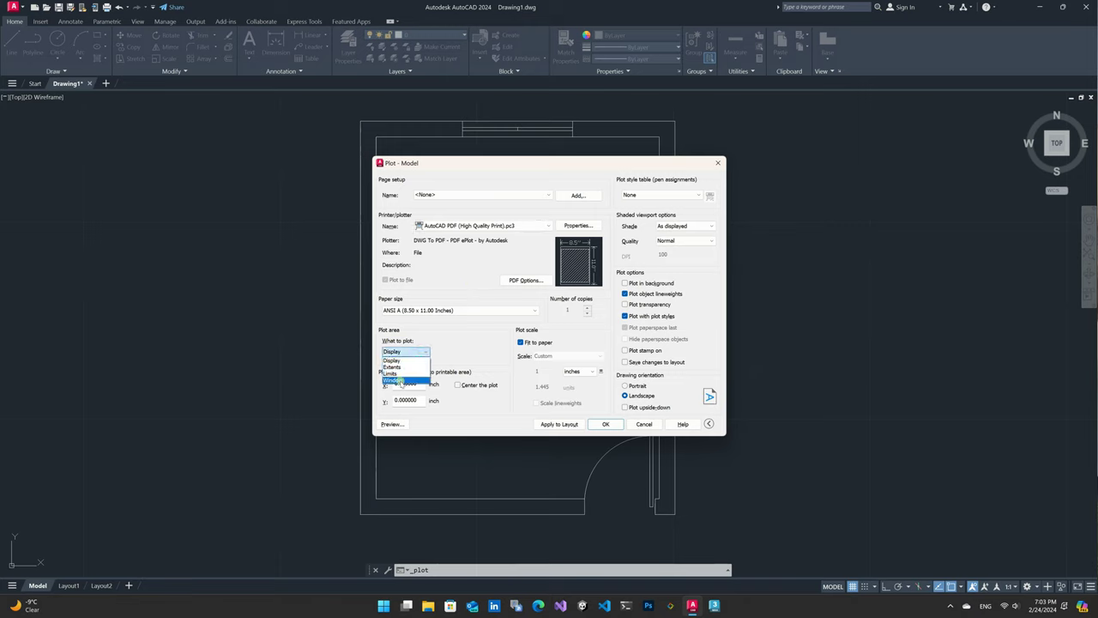
pyautogui.click(395, 379)
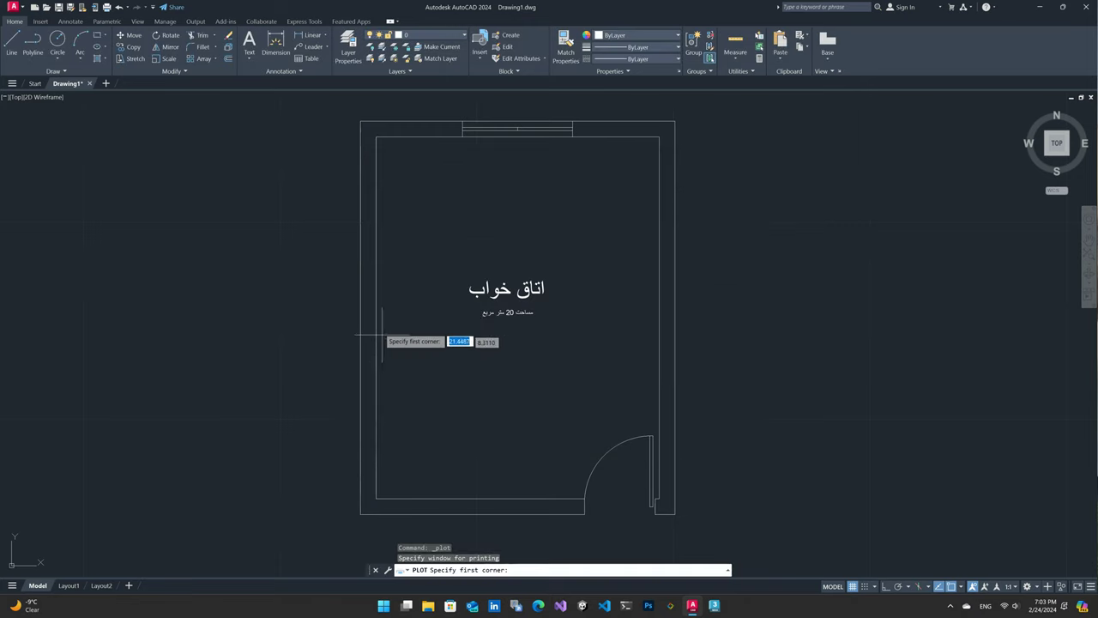
pyautogui.click(211, 104)
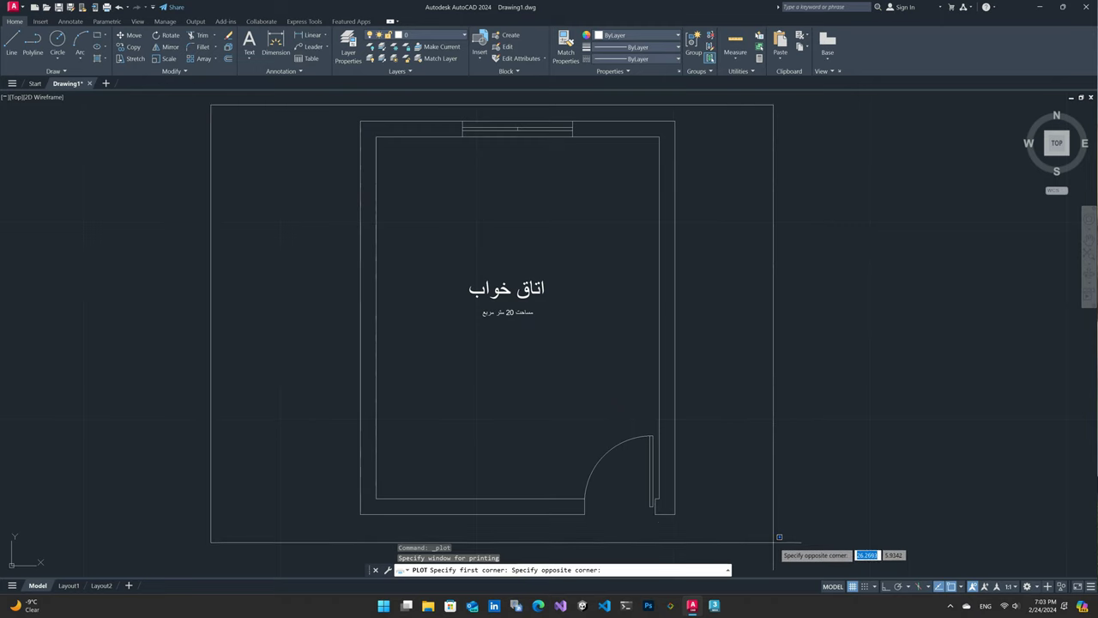
pyautogui.click(808, 539)
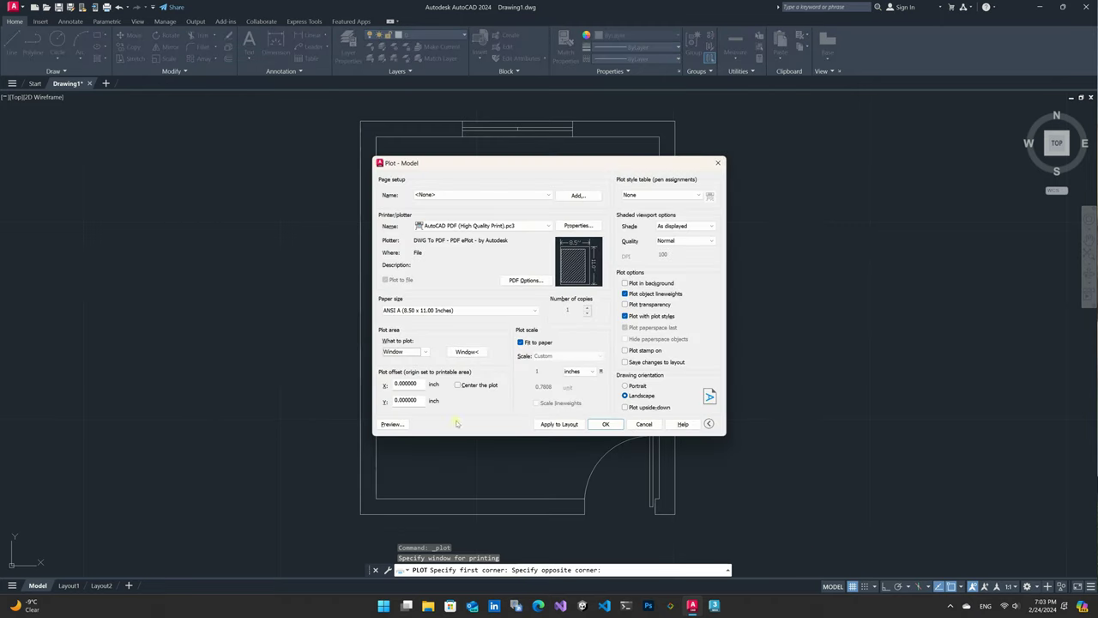
pyautogui.click(392, 423)
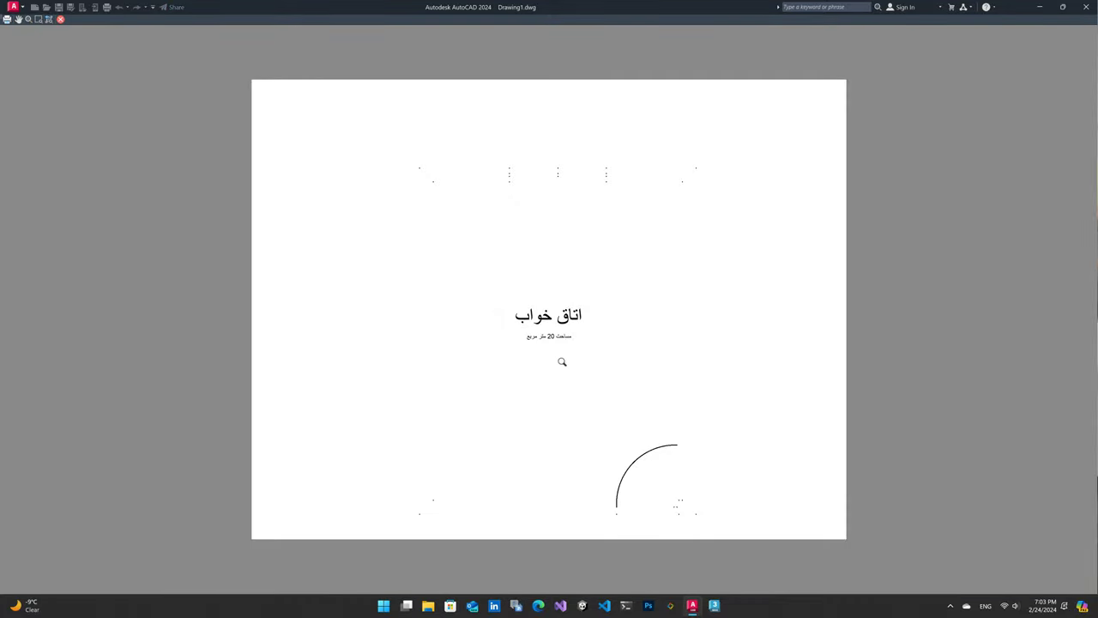
# - Plot the preview to Drawing1-Model.pdf on the Desktop and review the resulting PDF
pyautogui.rightClick(560, 270)
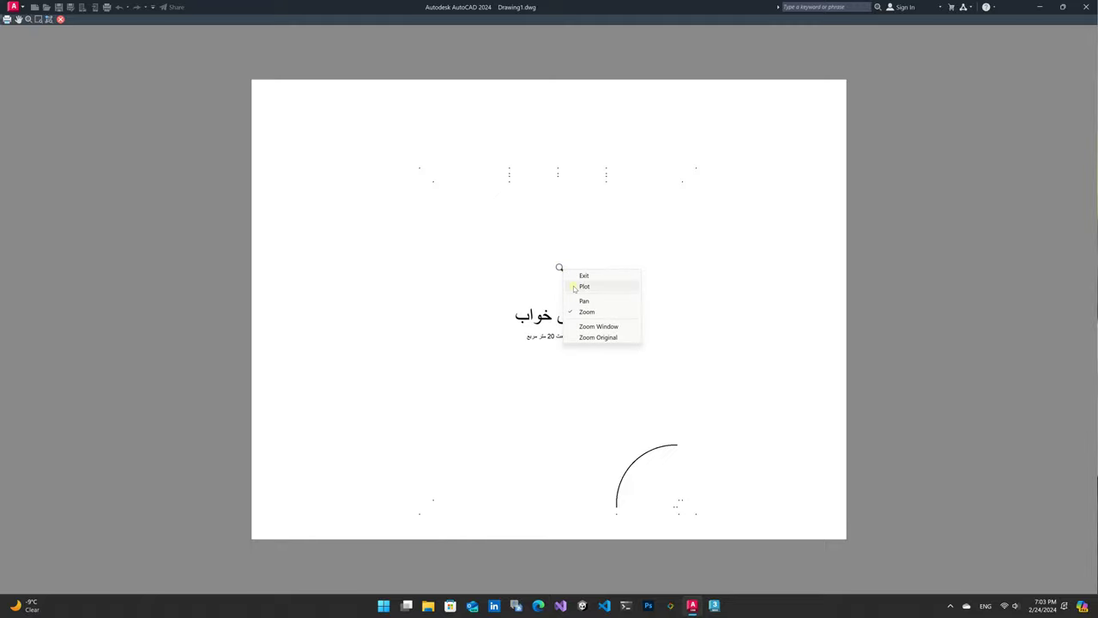
pyautogui.click(583, 286)
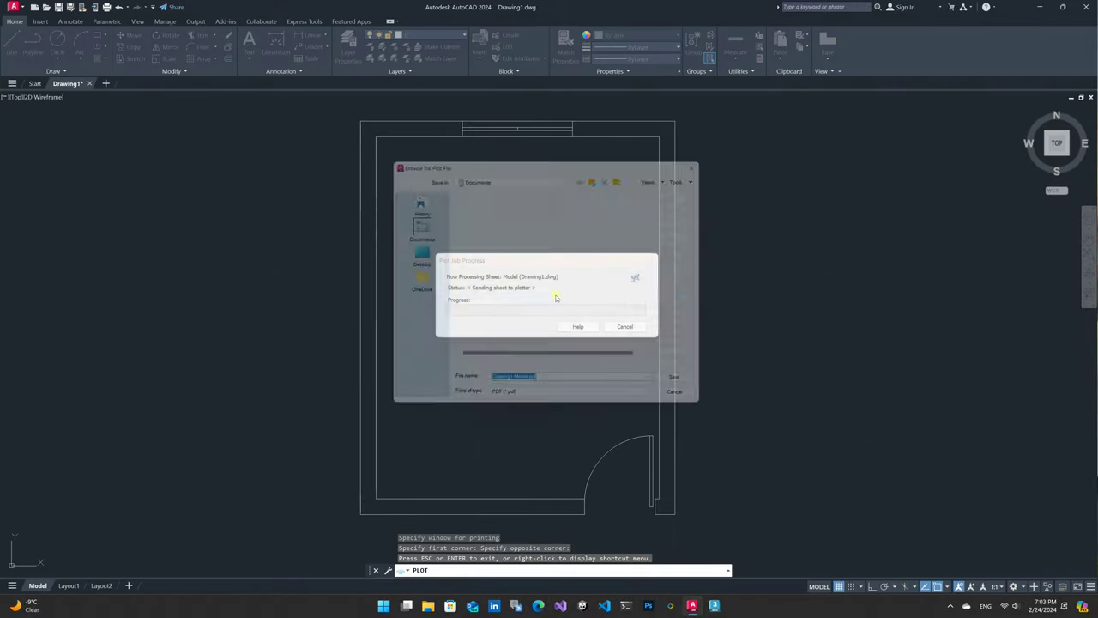
pyautogui.click(412, 251)
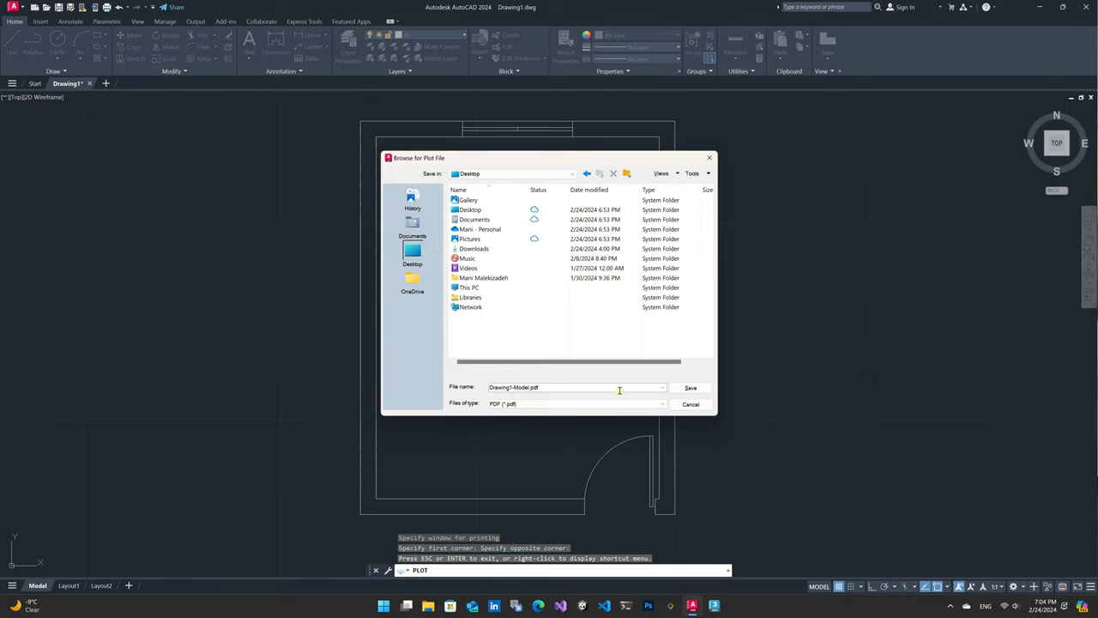
pyautogui.click(688, 388)
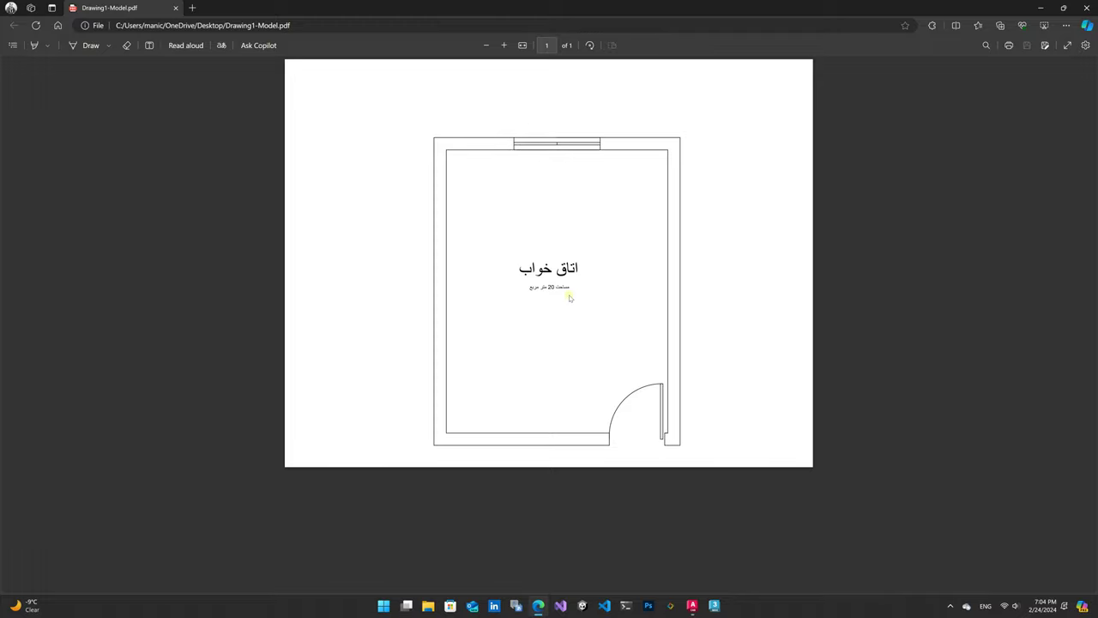
pyautogui.click(1086, 7)
pyautogui.doubleClick(501, 312)
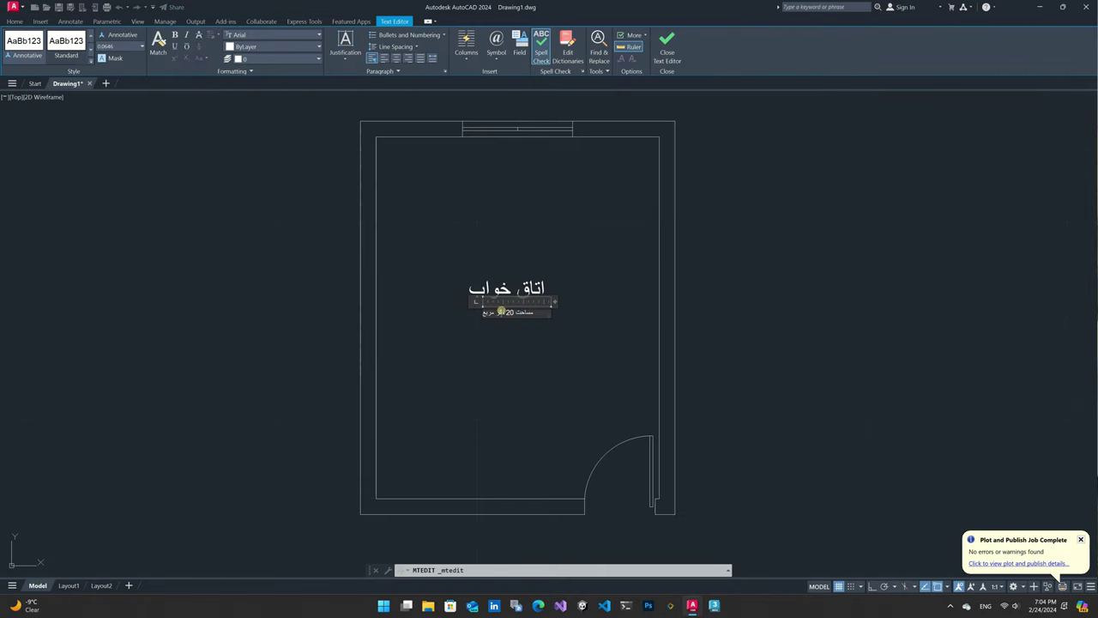
# - Delete the area text and retype the room title as a long Persian sample sentence
pyautogui.click(495, 354)
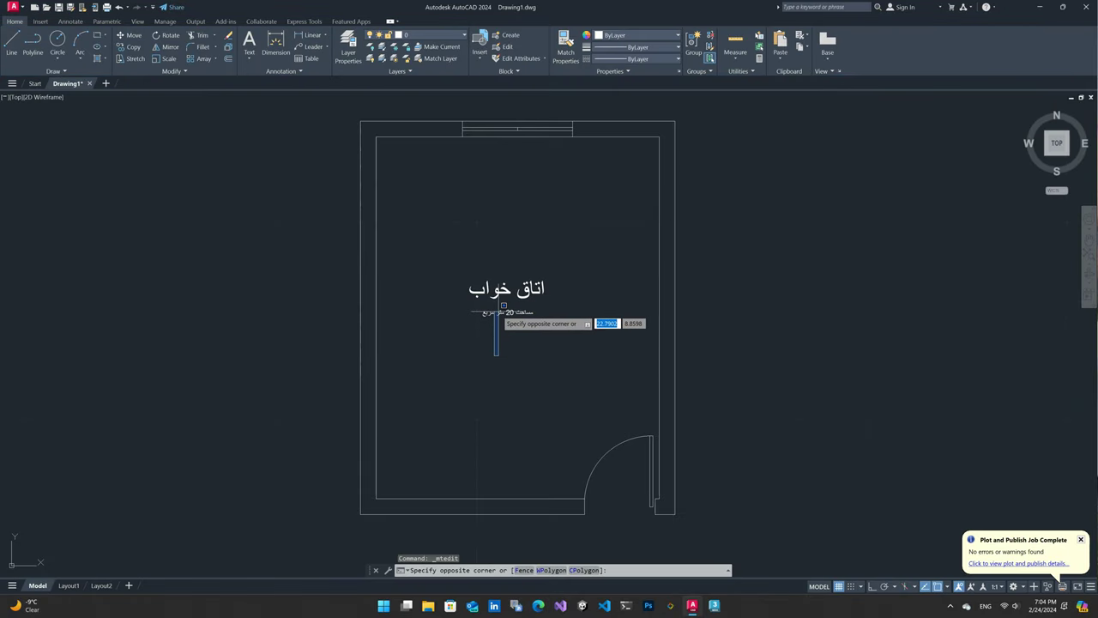
pyautogui.click(483, 307)
pyautogui.press('Delete')
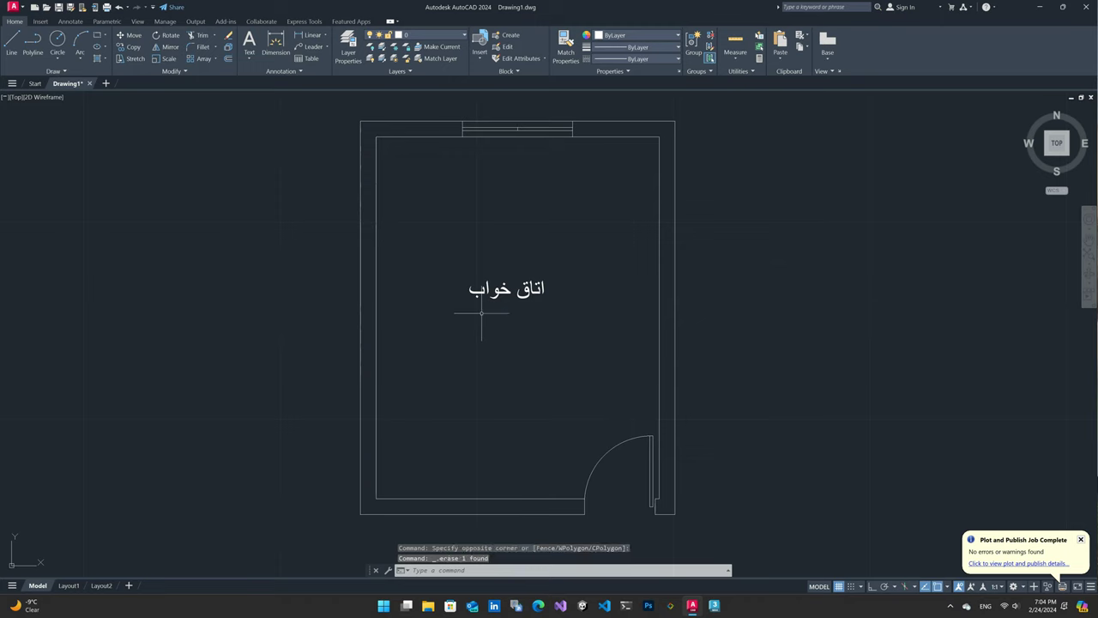
pyautogui.doubleClick(504, 290)
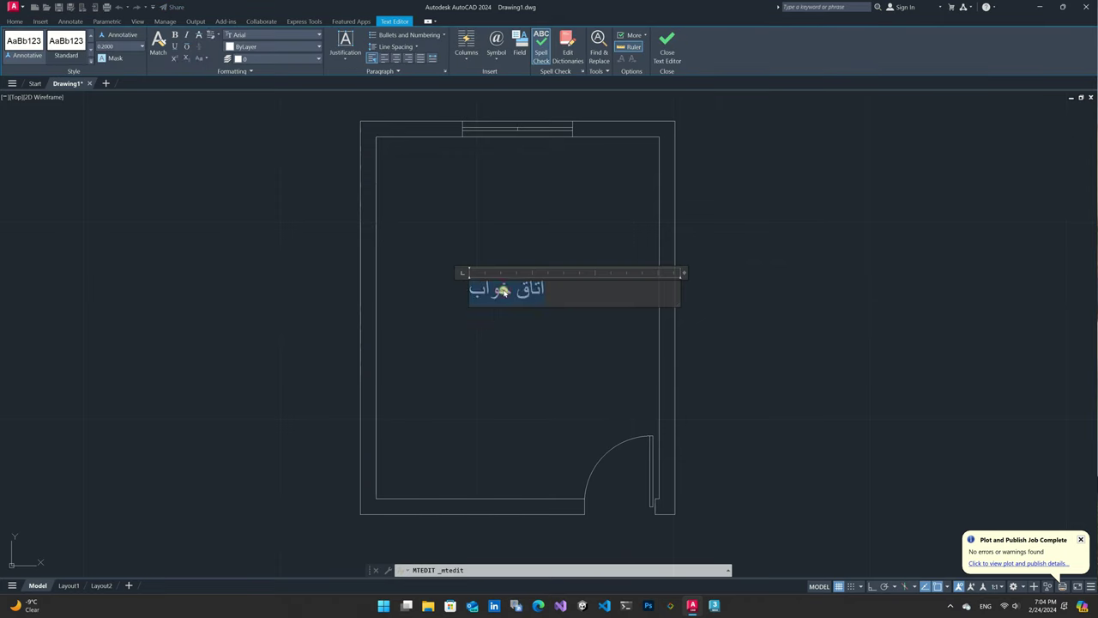
pyautogui.write('نم')
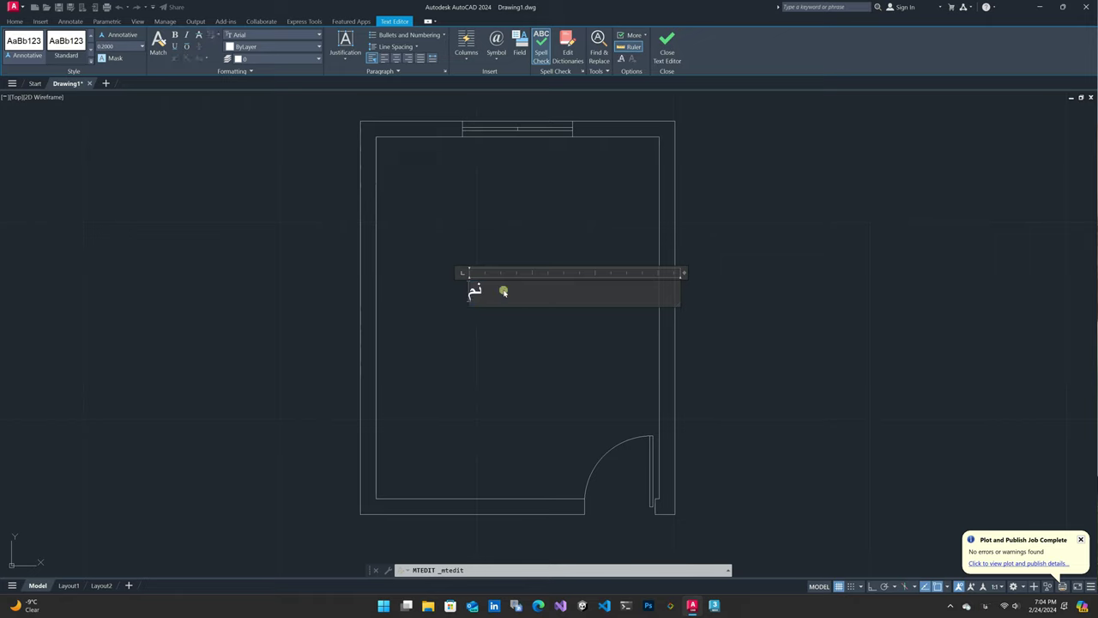
pyautogui.write('ونه متنی')
pyautogui.write(' که برای')
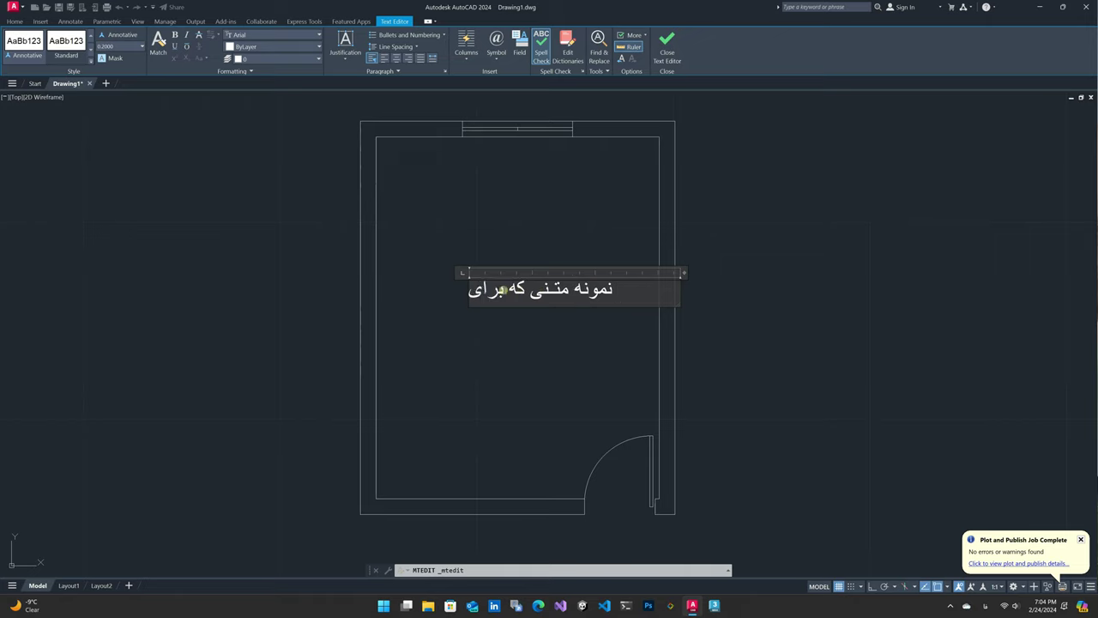
pyautogui.write(' مشاهده در')
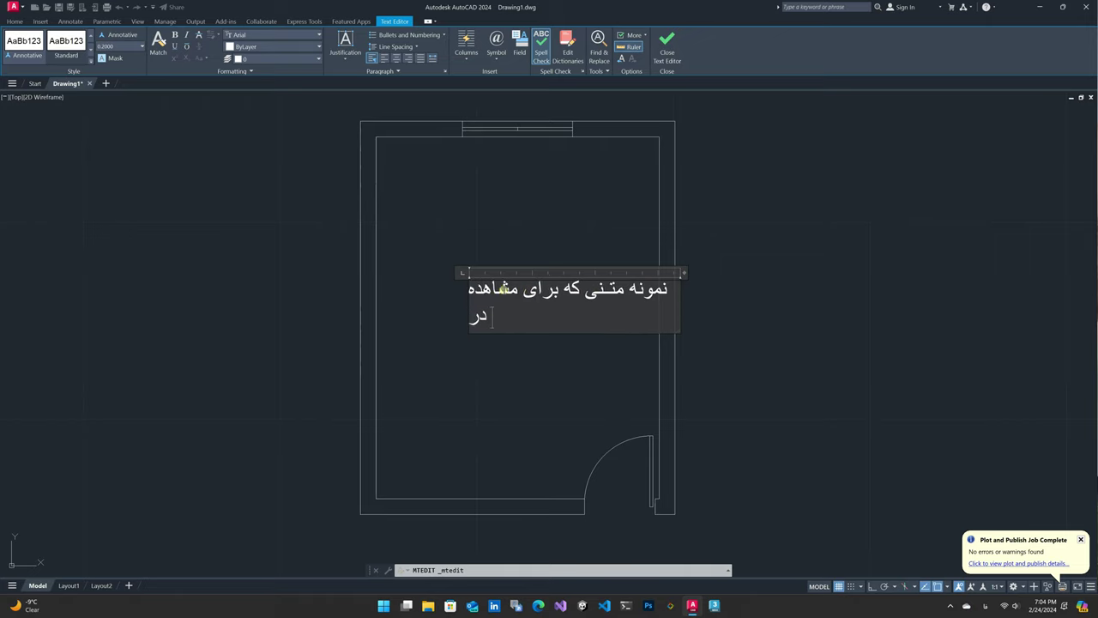
pyautogui.write(' بخش پر')
pyautogui.write('ینت اتو')
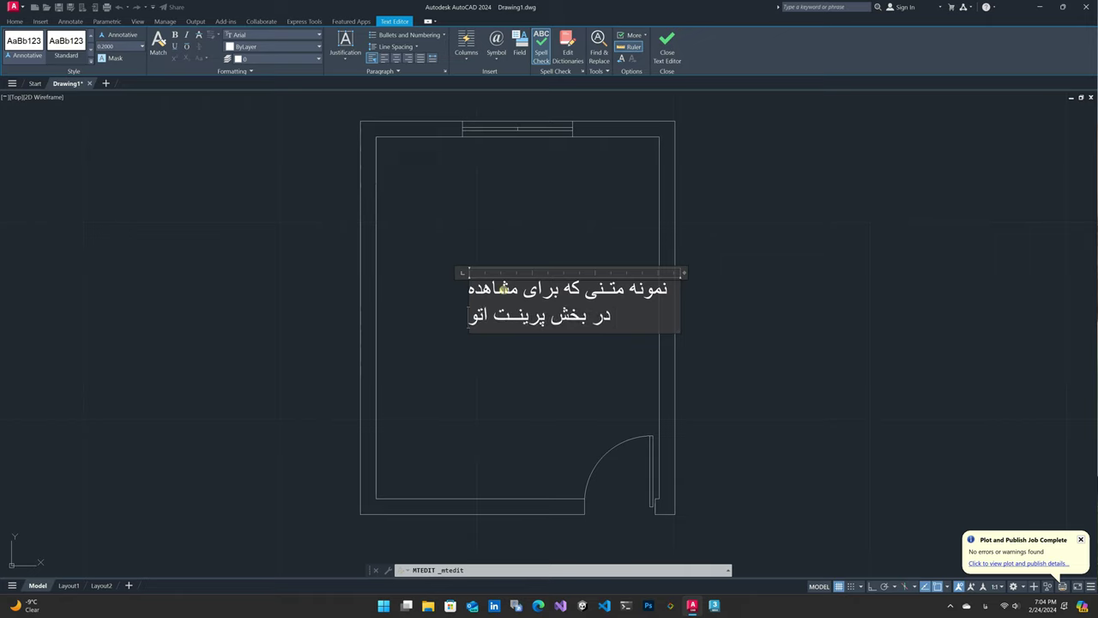
pyautogui.write('کد')
pyautogui.write(' برای کا')
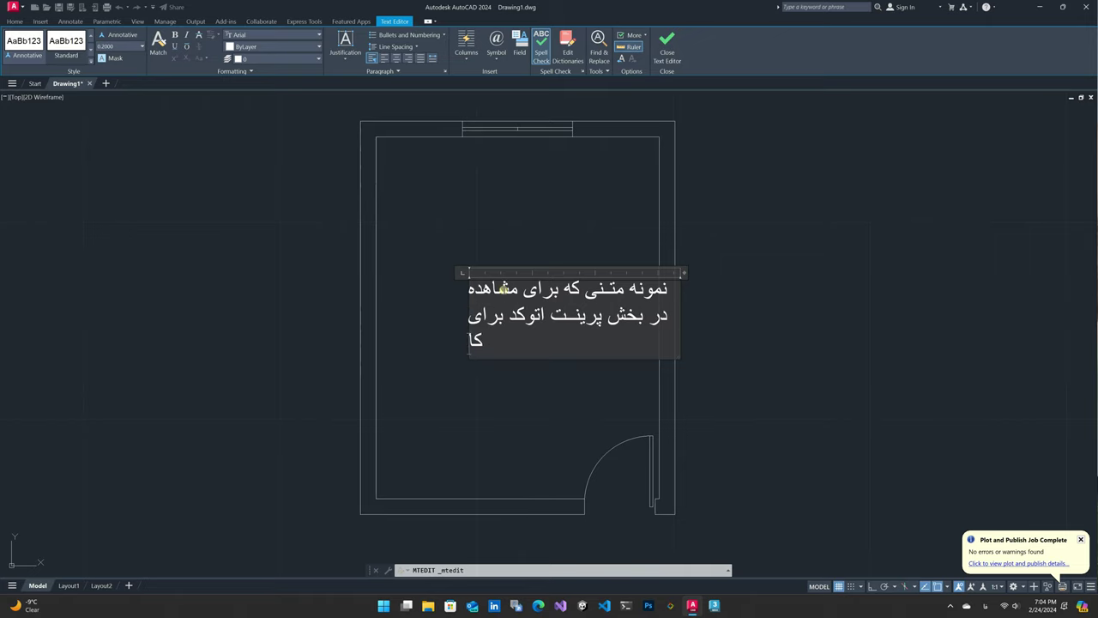
pyautogui.write('ربر')
pyautogui.write(' مشکل ای')
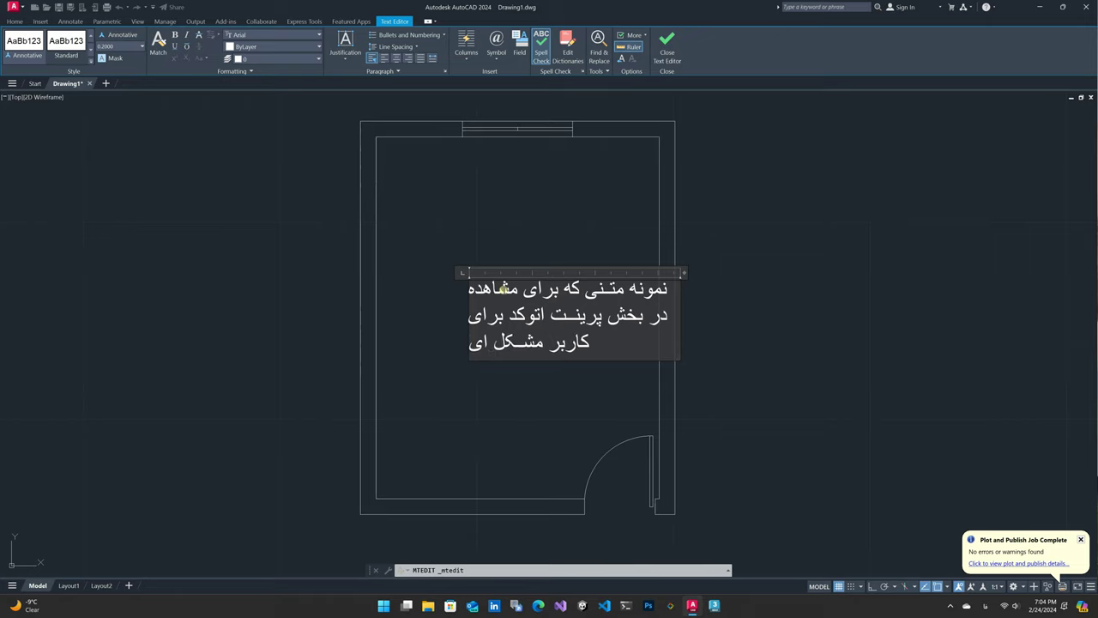
pyautogui.write('جاد می کن')
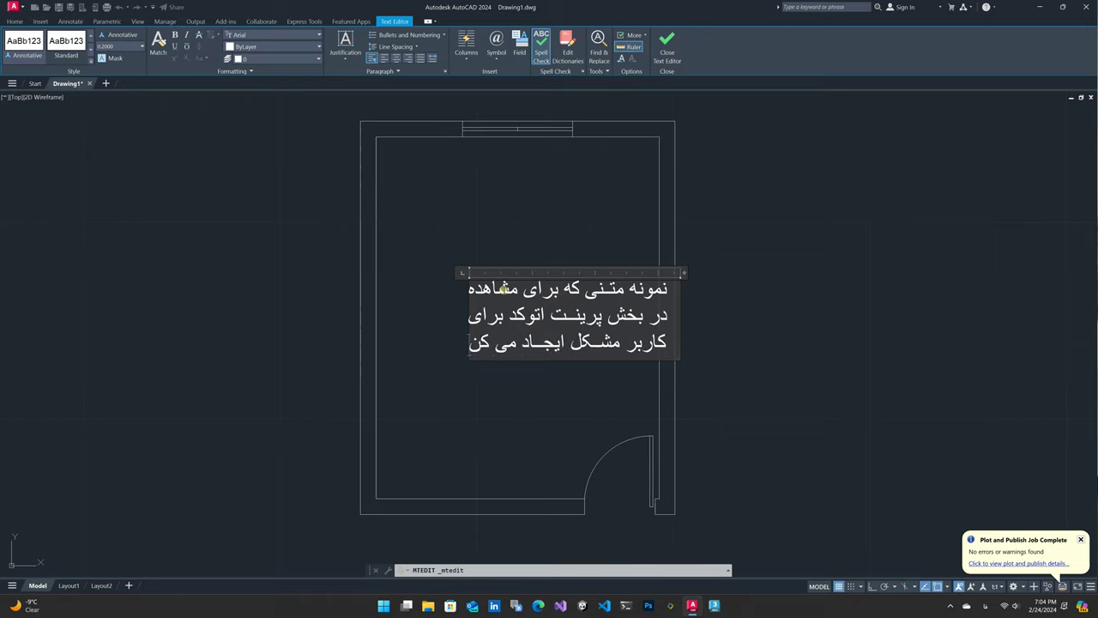
pyautogui.write('د')
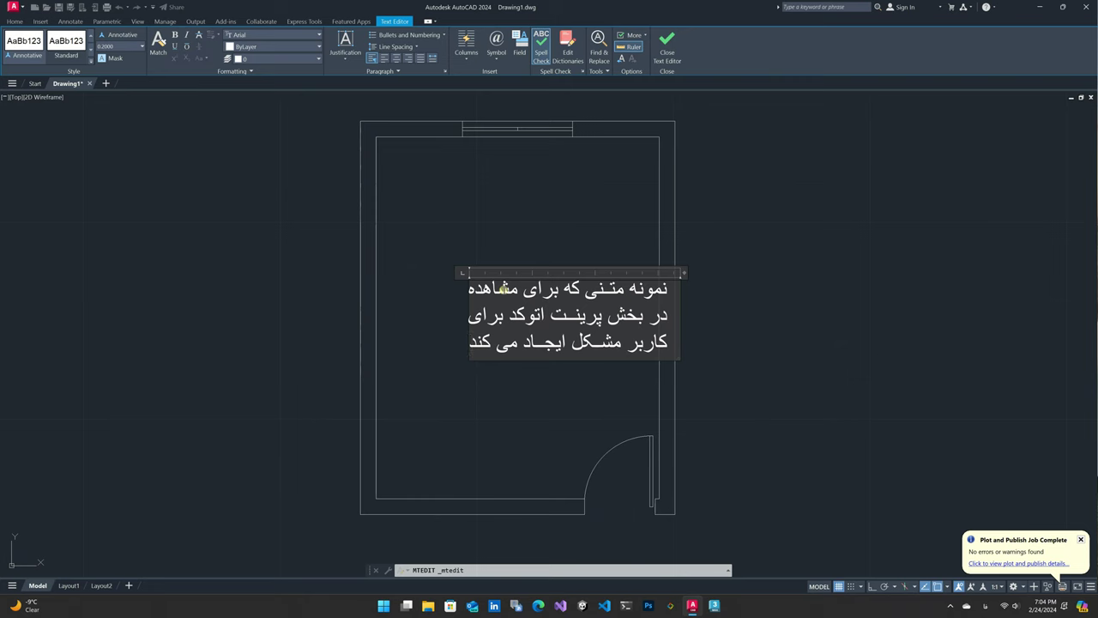
pyautogui.click(511, 395)
# - Shift the sample sentence slightly left and bring up the plot settings again
pyautogui.click(567, 245)
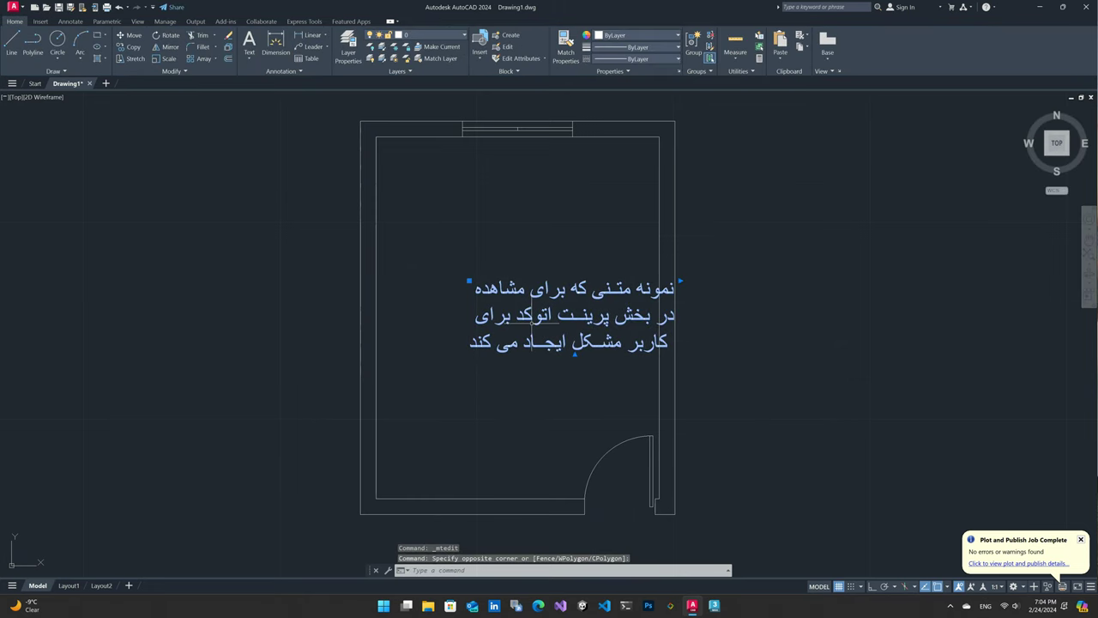
pyautogui.write('m')
pyautogui.press('Return')
pyautogui.click(566, 370)
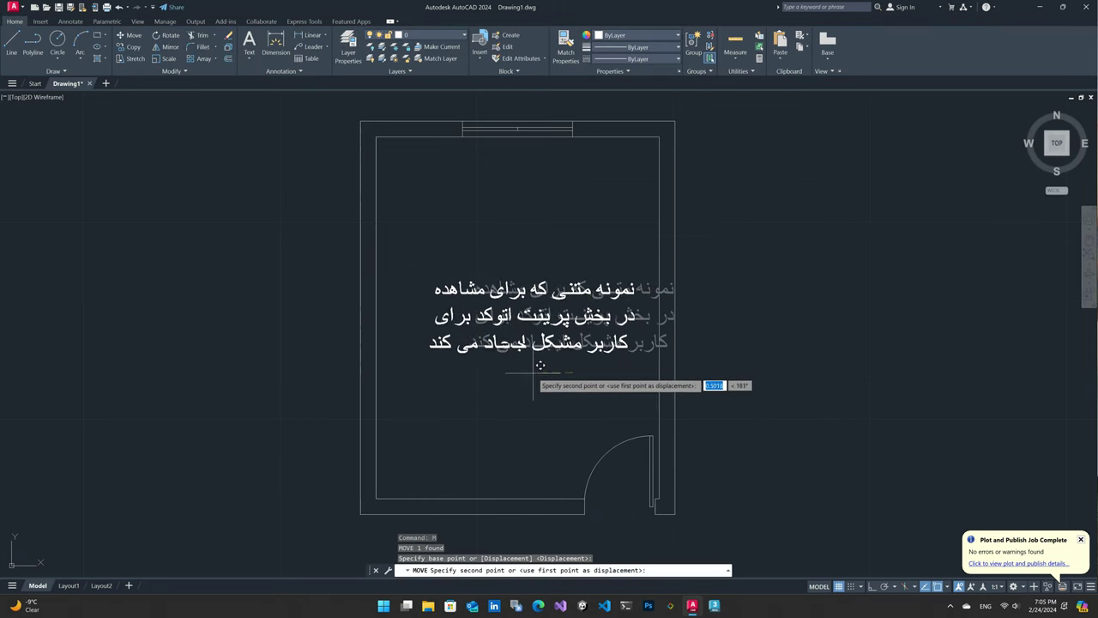
pyautogui.hotkey('ctrl', 'p')
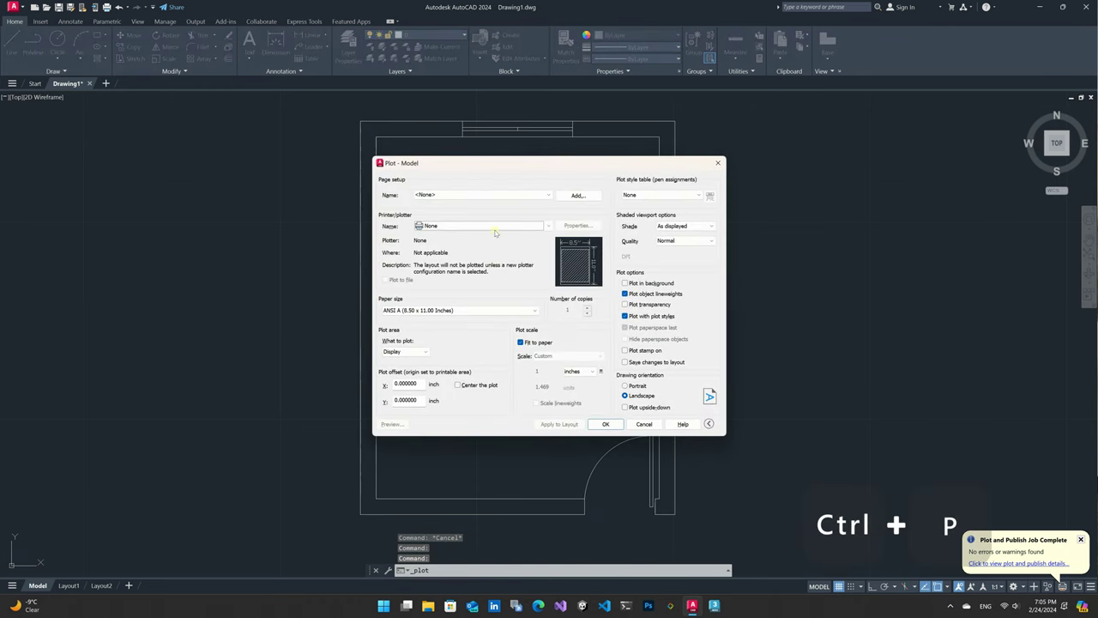
# - Apply the <Previous plot> page setup and preview the updated printout
pyautogui.click(537, 194)
pyautogui.click(513, 204)
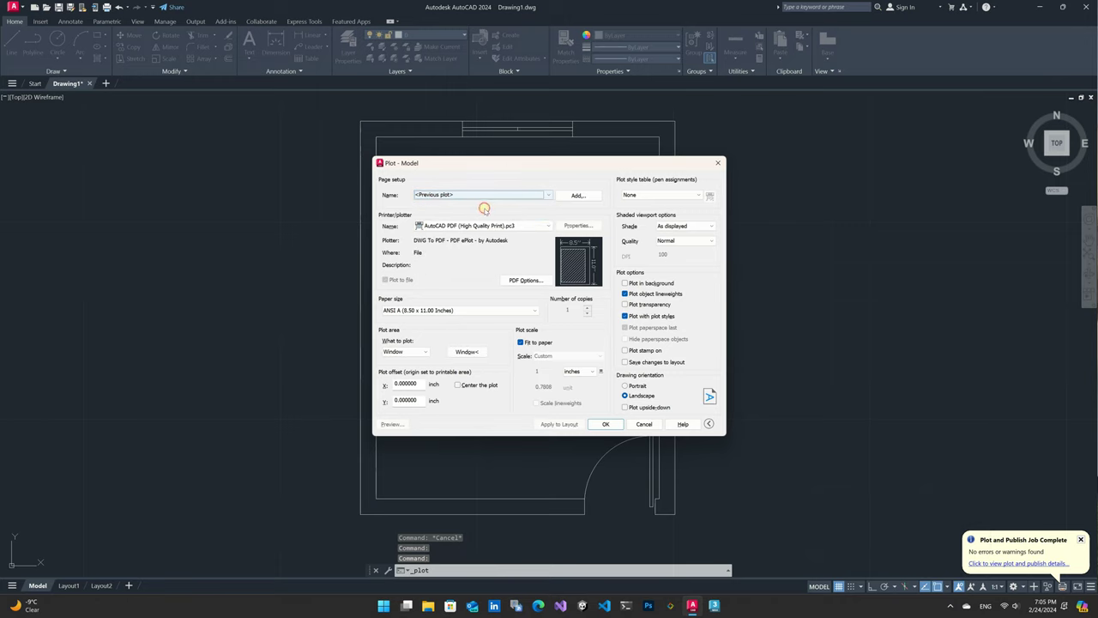
pyautogui.click(391, 424)
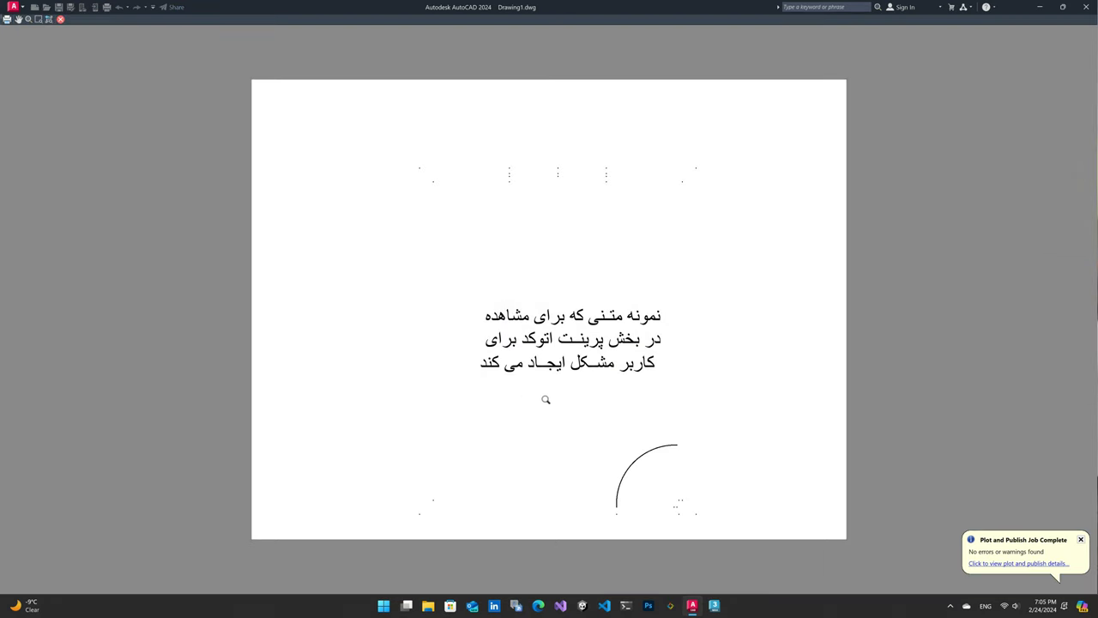
# - Plot the preview to Drawing1-Model1.pdf, then switch to the windowscenter.org page in Edge
pyautogui.rightClick(537, 295)
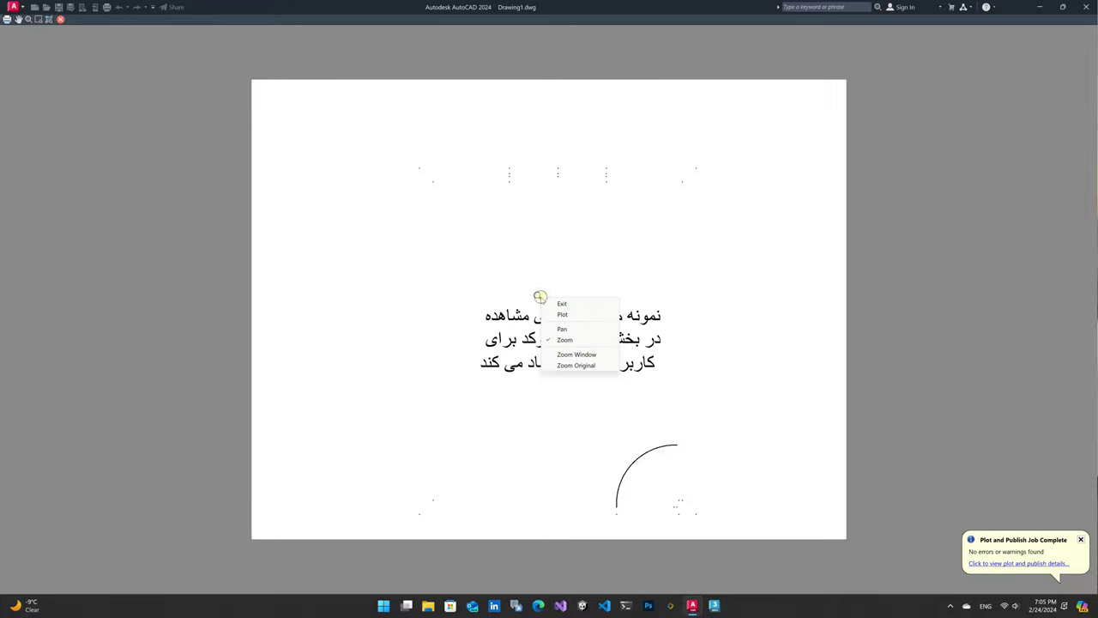
pyautogui.click(562, 316)
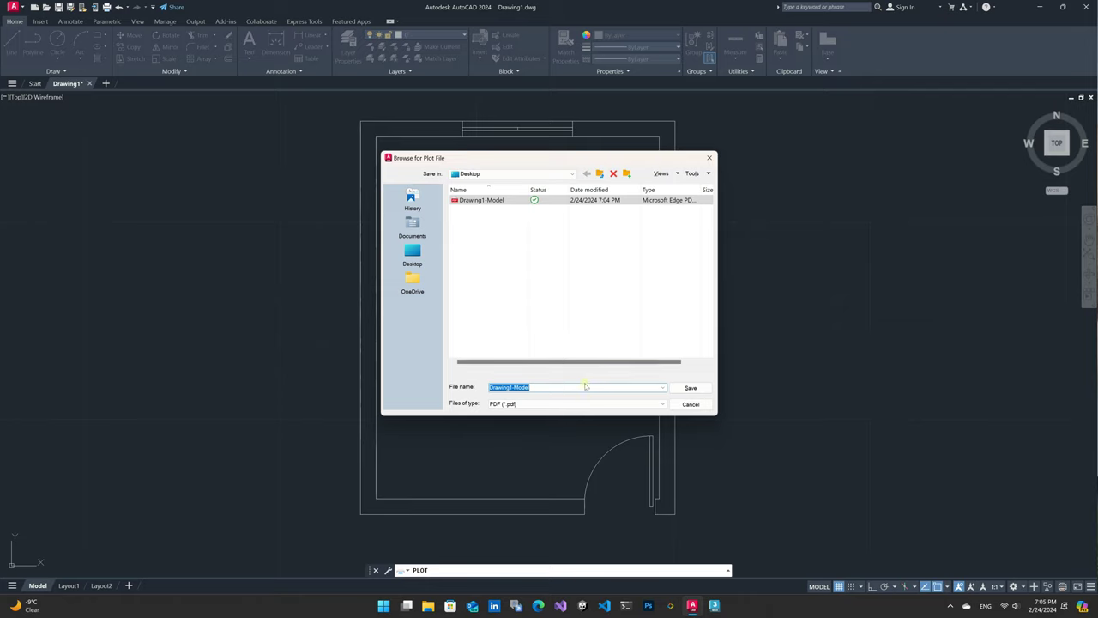
pyautogui.click(546, 387)
pyautogui.click(691, 388)
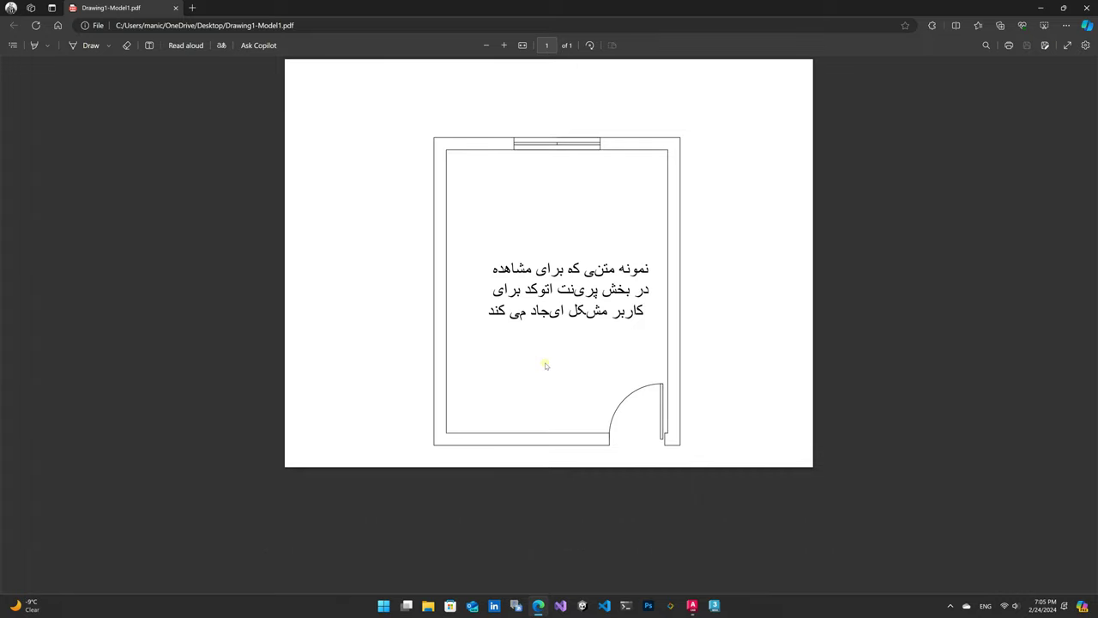
pyautogui.click(1087, 7)
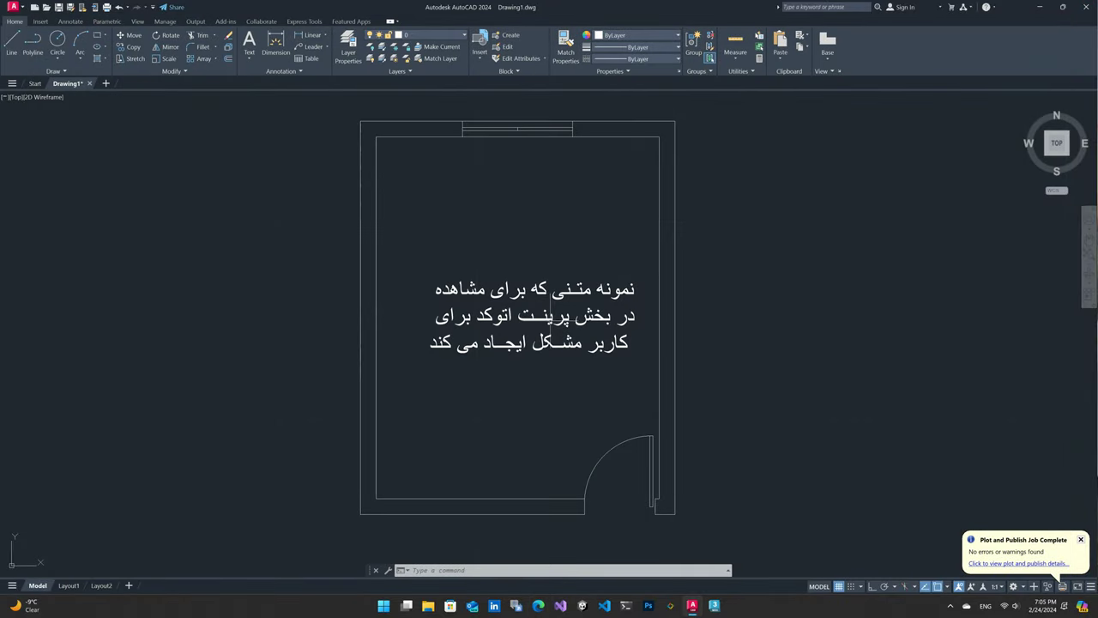
pyautogui.click(538, 606)
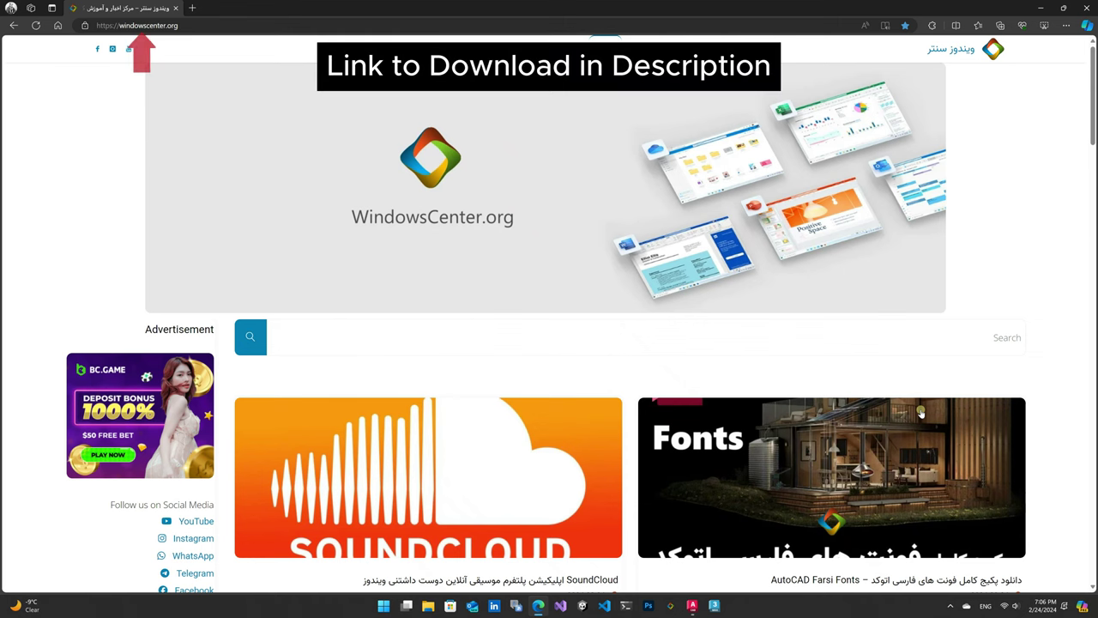
# - Download CAD-Fonts-WindowsCenter.org_.zip from the AutoCAD Farsi Fonts article and open its folder
pyautogui.scroll(-2, 921, 413)
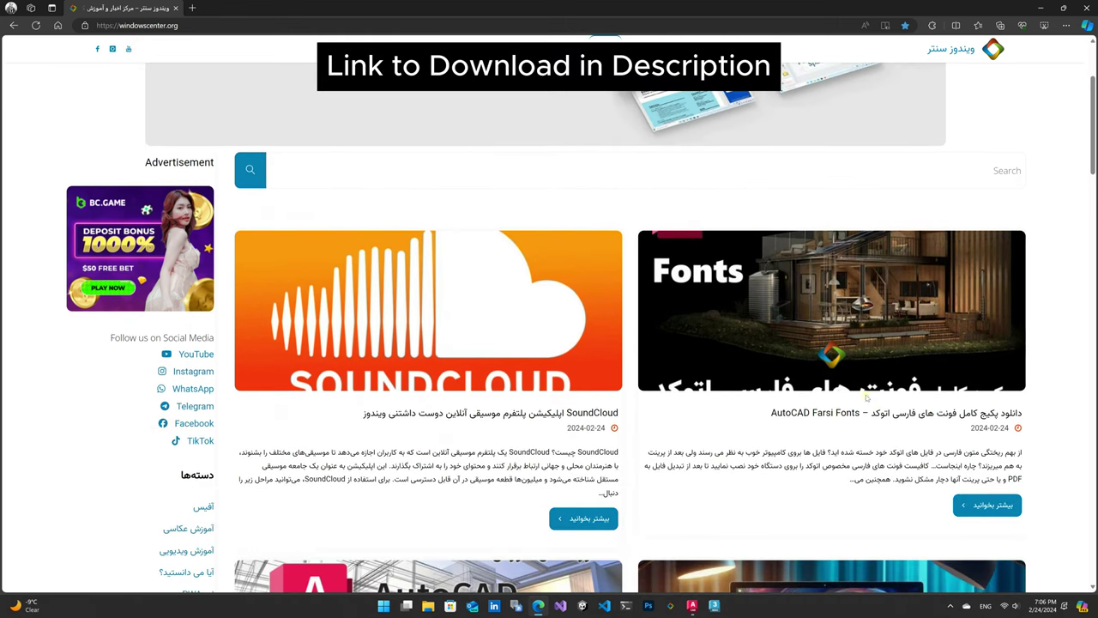
pyautogui.click(921, 414)
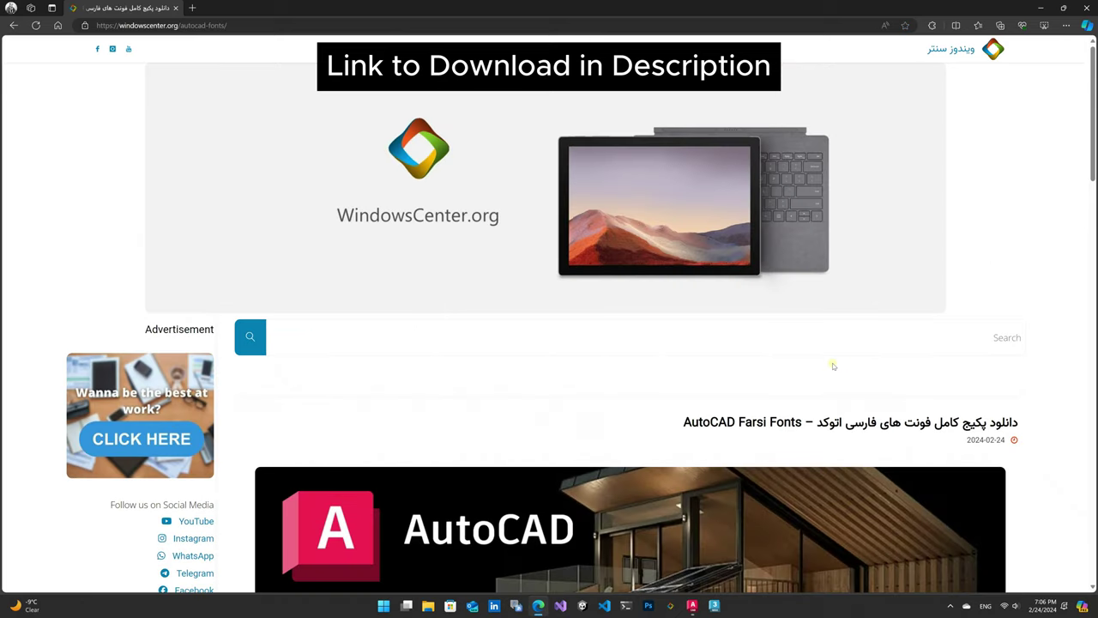
pyautogui.scroll(-3, 739, 350)
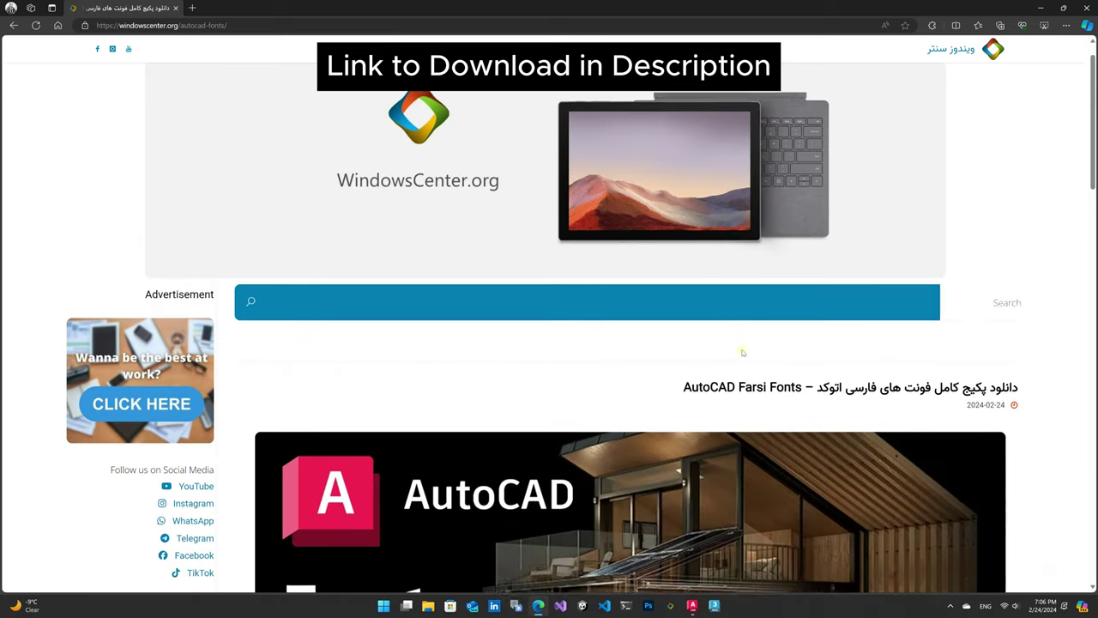
pyautogui.scroll(-2, 735, 346)
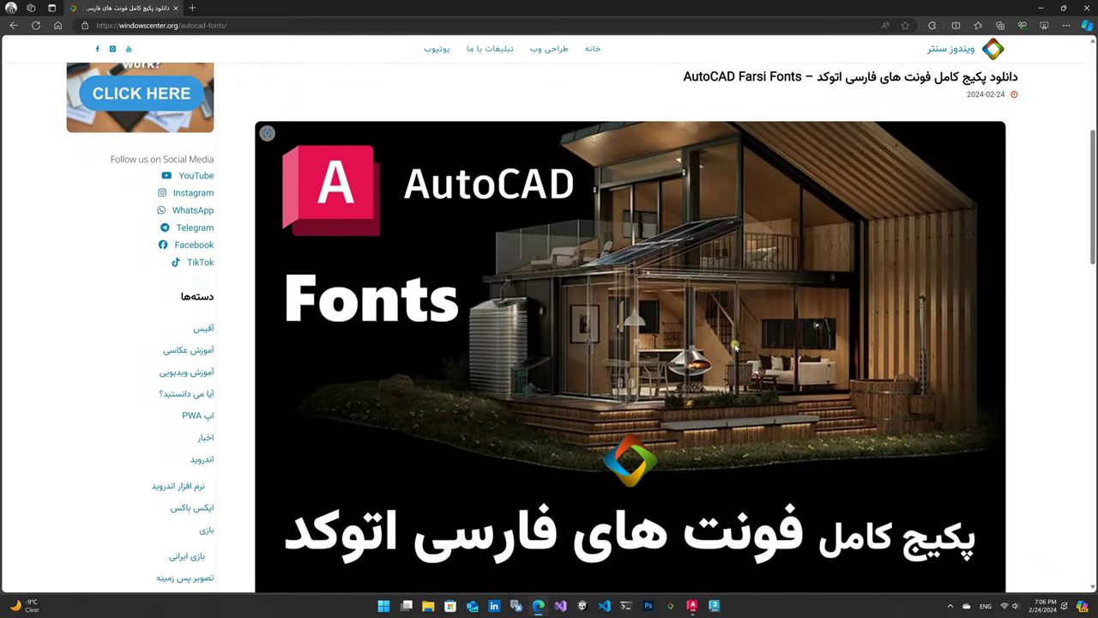
pyautogui.scroll(-3, 735, 345)
pyautogui.scroll(-1, 735, 343)
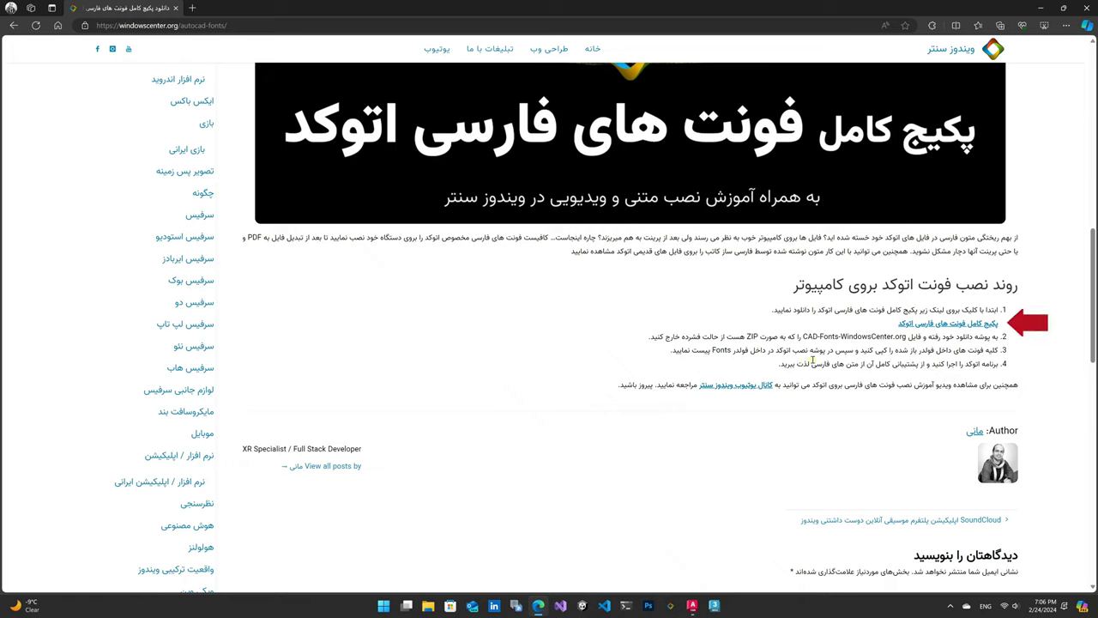
pyautogui.click(959, 325)
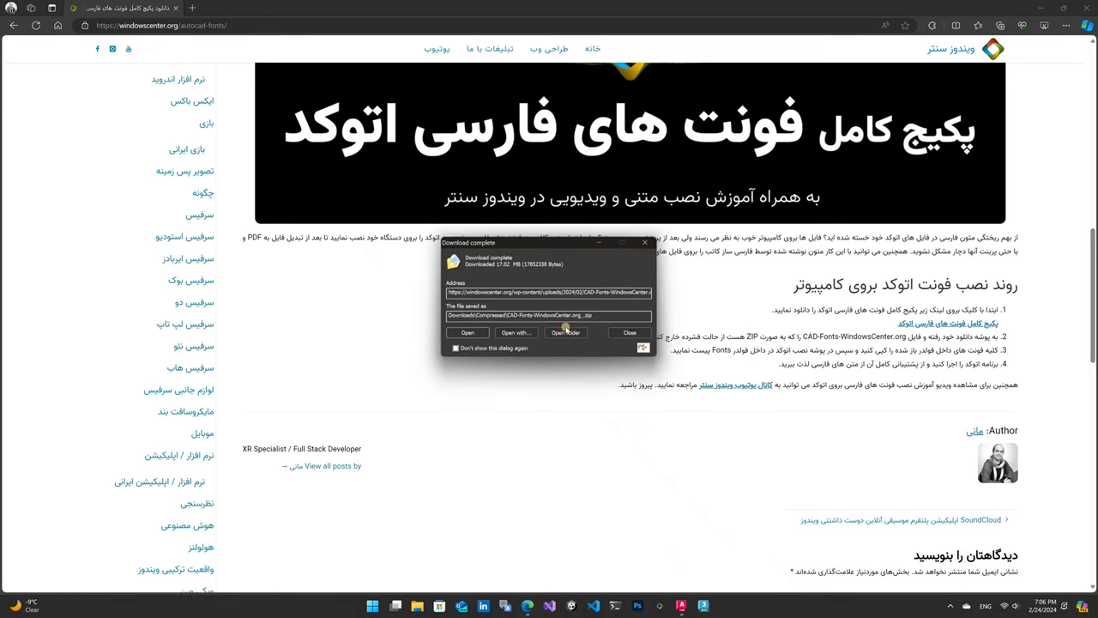
pyautogui.click(564, 331)
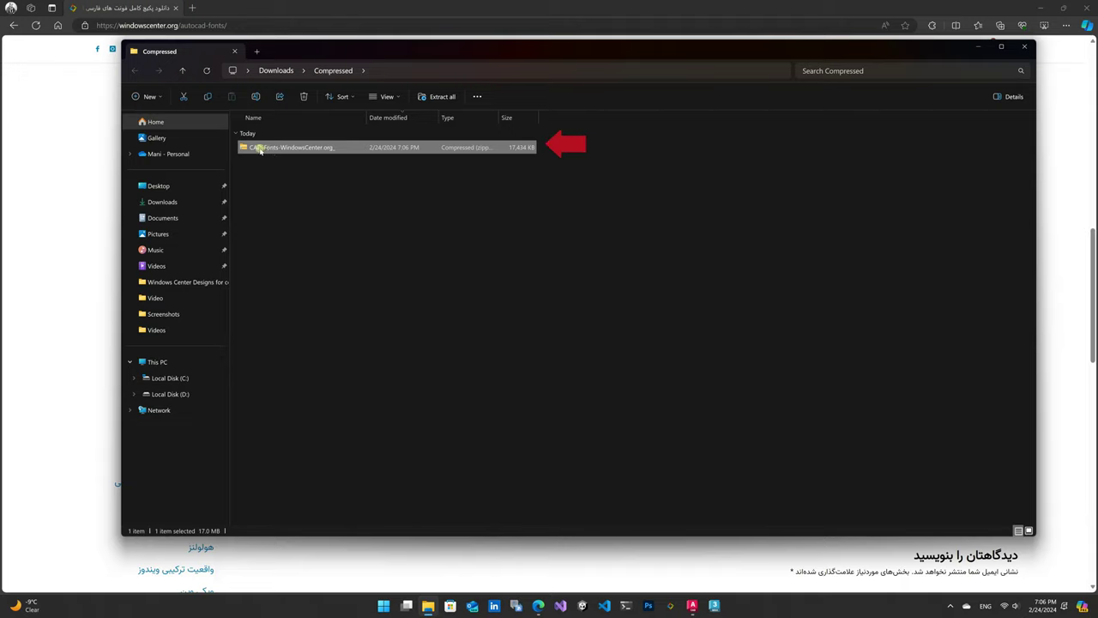
pyautogui.moveTo(330, 149)
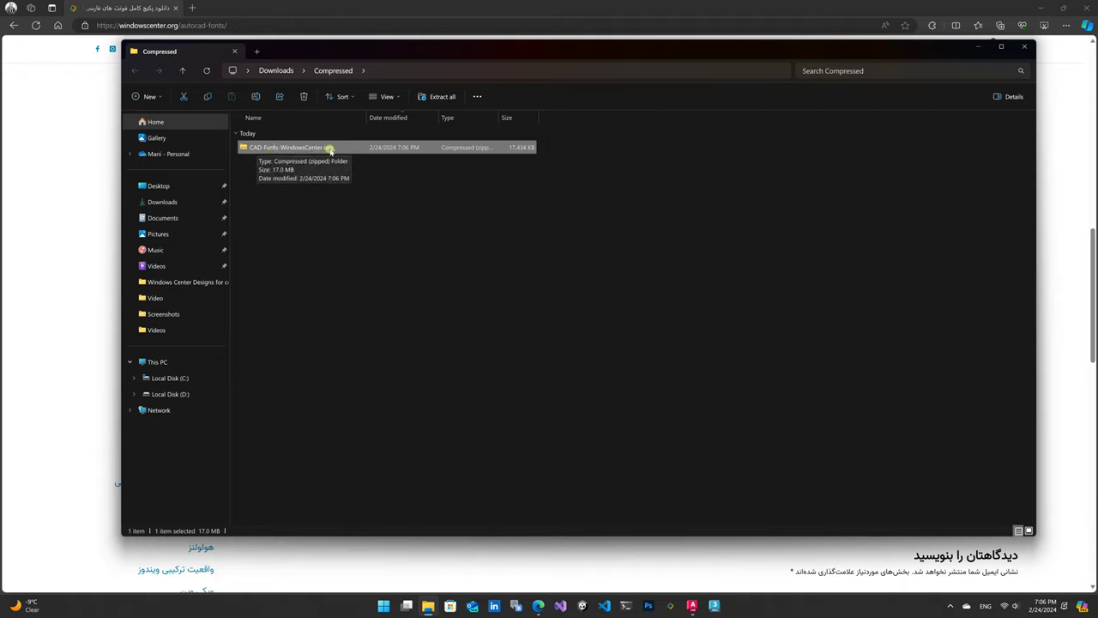
# - Extract CAD-Fonts-WindowsCenter.org_.zip to the suggested location and browse into its inner font folder
pyautogui.rightClick(292, 149)
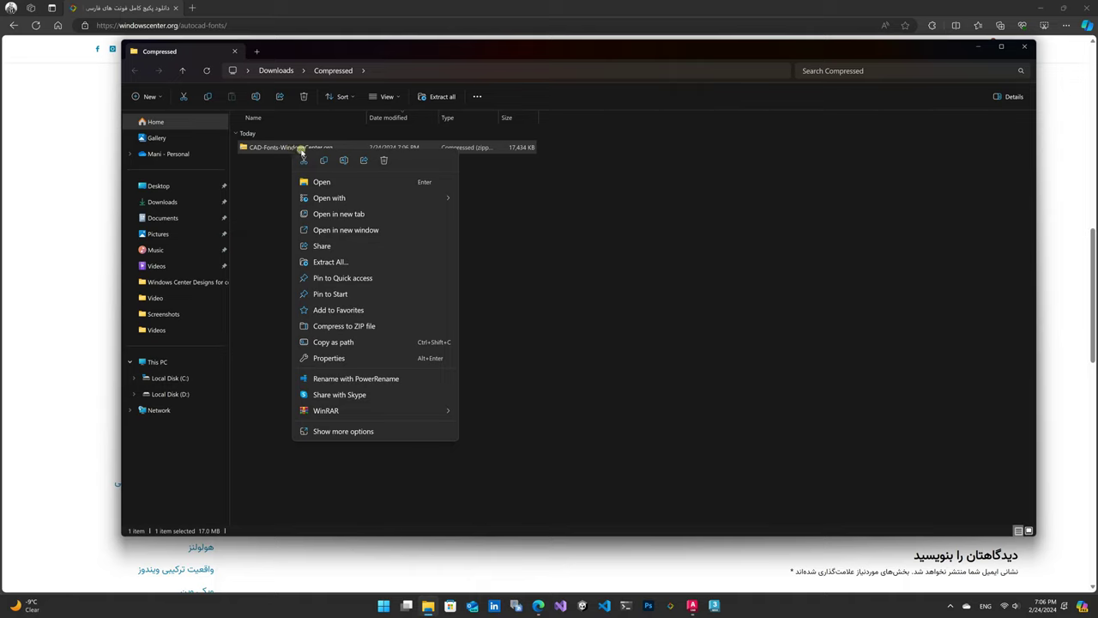
pyautogui.click(326, 262)
pyautogui.click(629, 408)
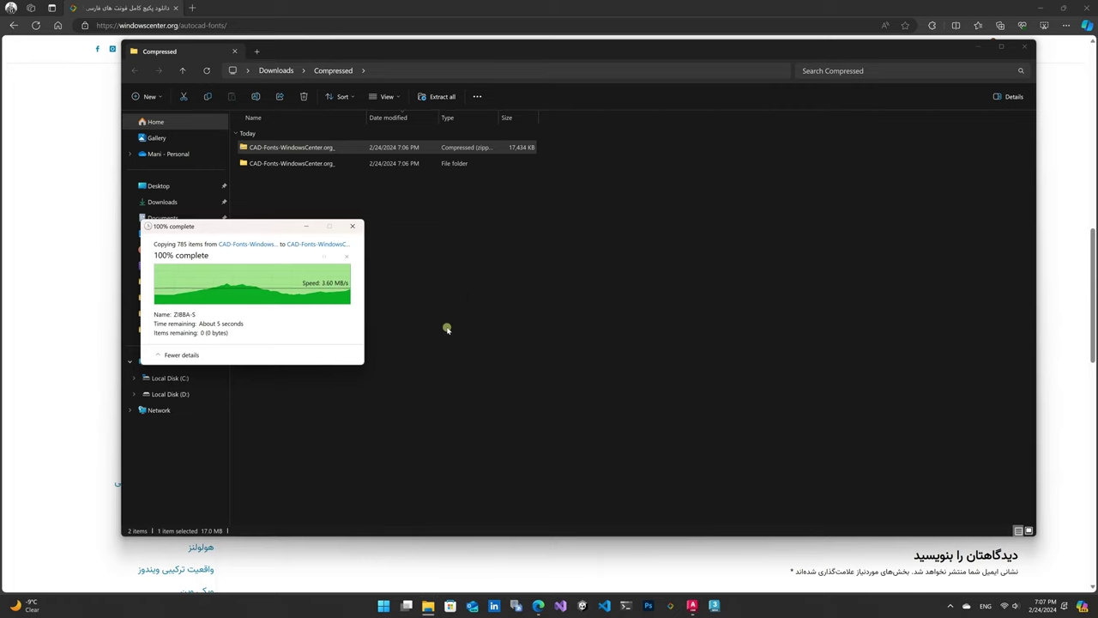
pyautogui.doubleClick(295, 165)
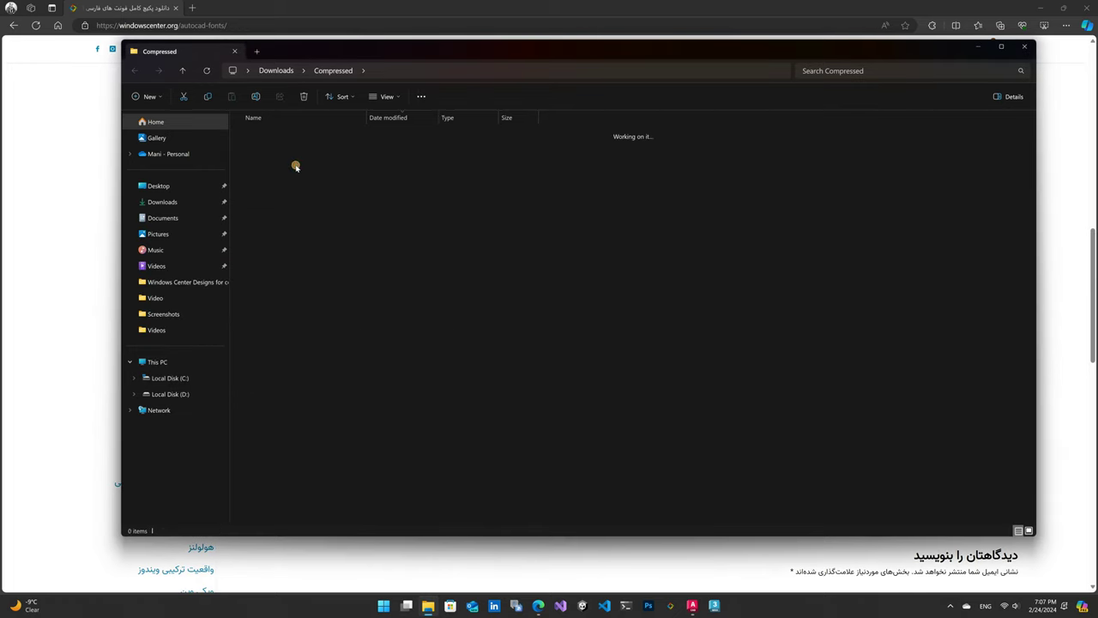
pyautogui.doubleClick(296, 150)
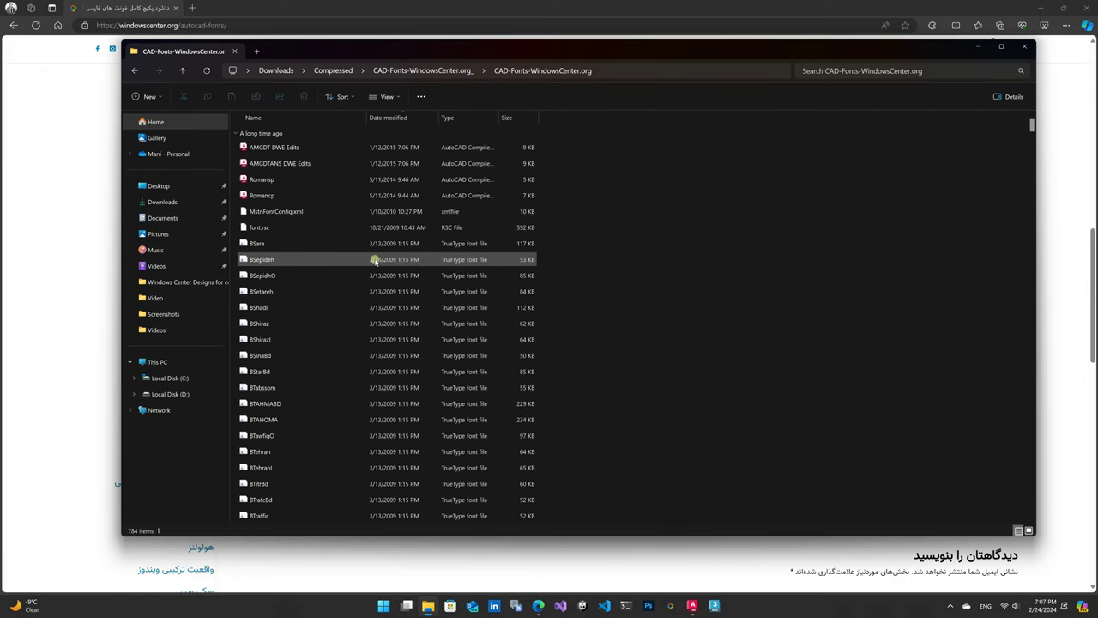
# - Select the font files from BSinaBd to BBardyBd and view their actions without choosing one
pyautogui.scroll(-10, 375, 261)
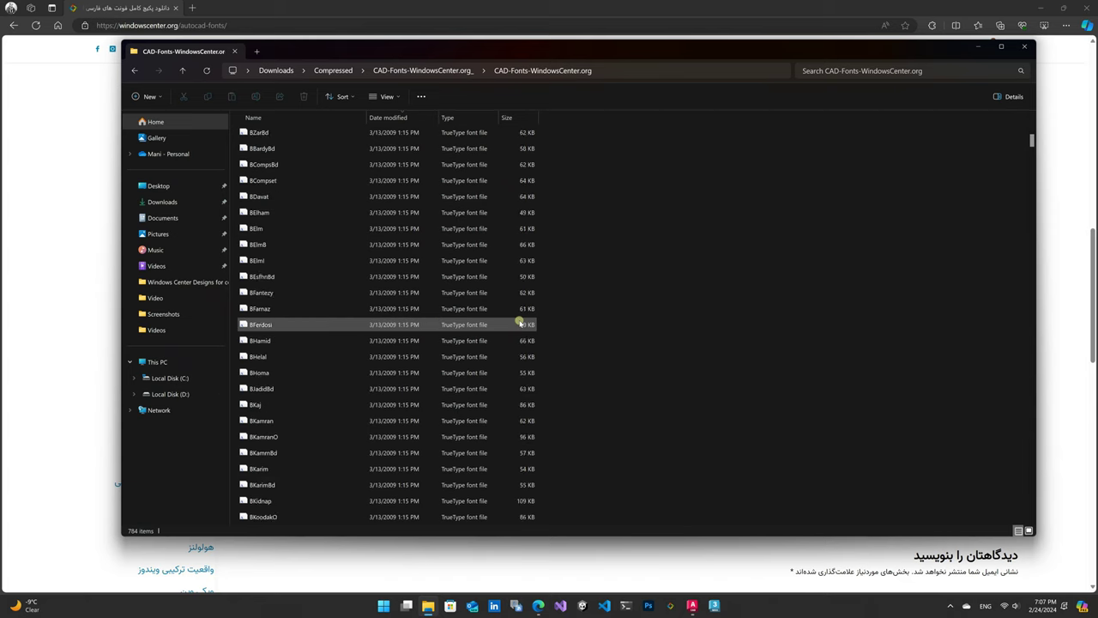
pyautogui.scroll(6, 520, 323)
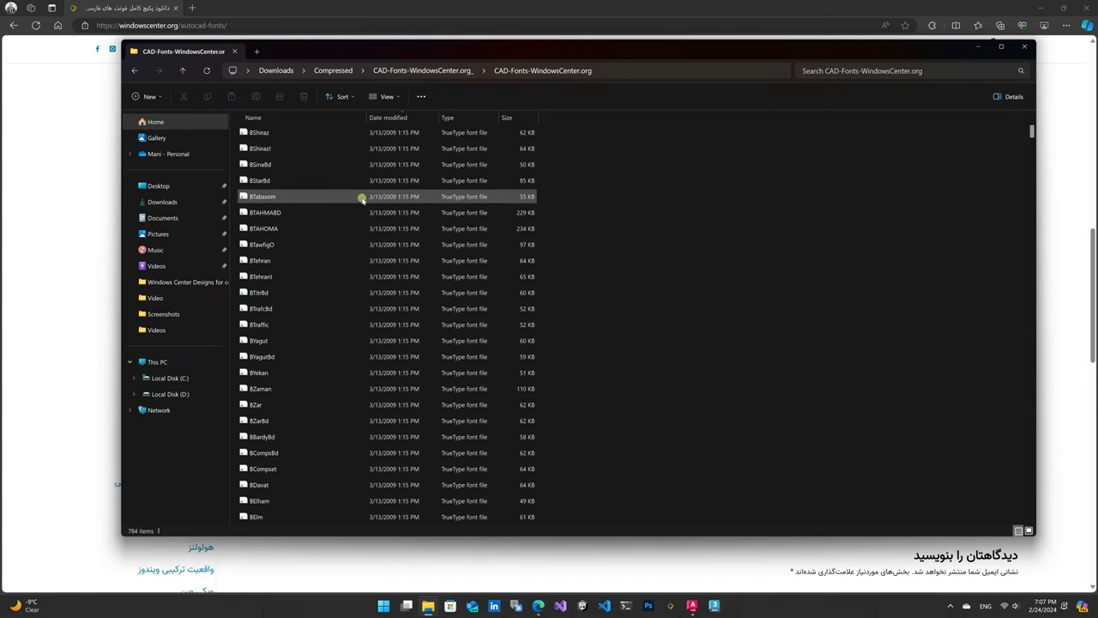
pyautogui.moveTo(561, 168); pyautogui.dragTo(287, 439)
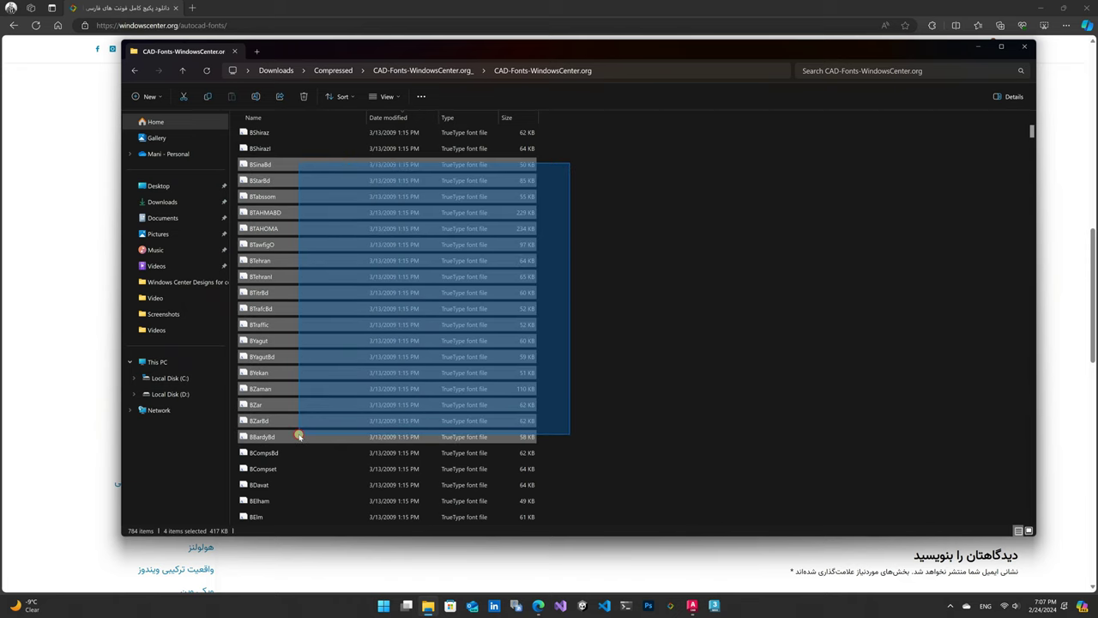
pyautogui.rightClick(272, 398)
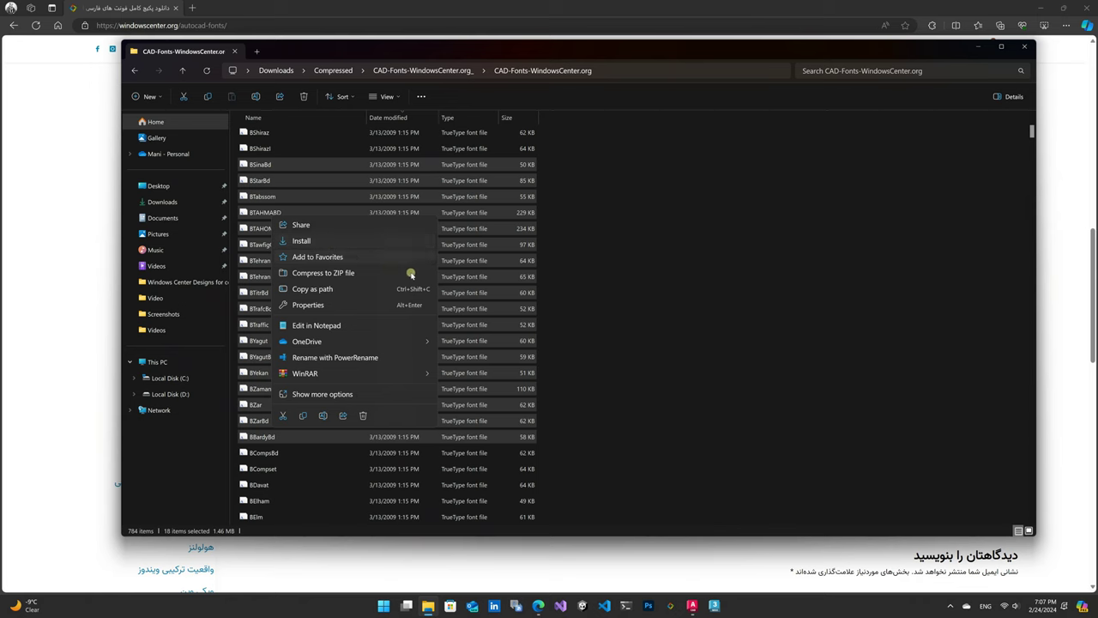
pyautogui.click(619, 308)
# - Copy all 784 font files with Ctrl+A and Ctrl+C, then go to Local Disk (C:)
pyautogui.scroll(5, 624, 331)
pyautogui.hotkey('ctrl', 'a')
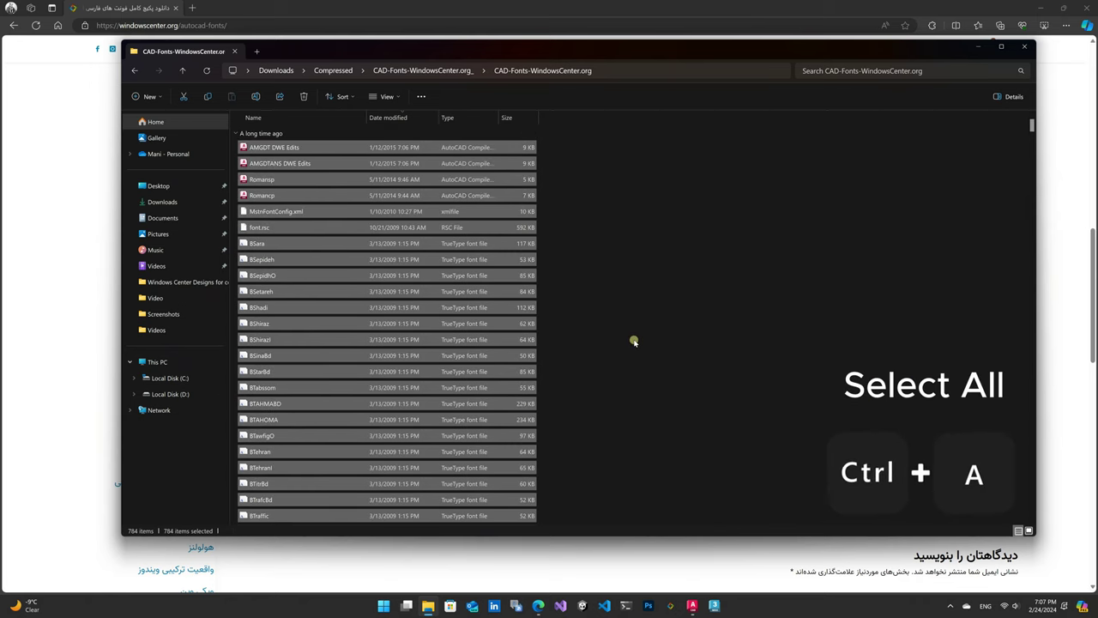
pyautogui.hotkey('ctrl', 'c')
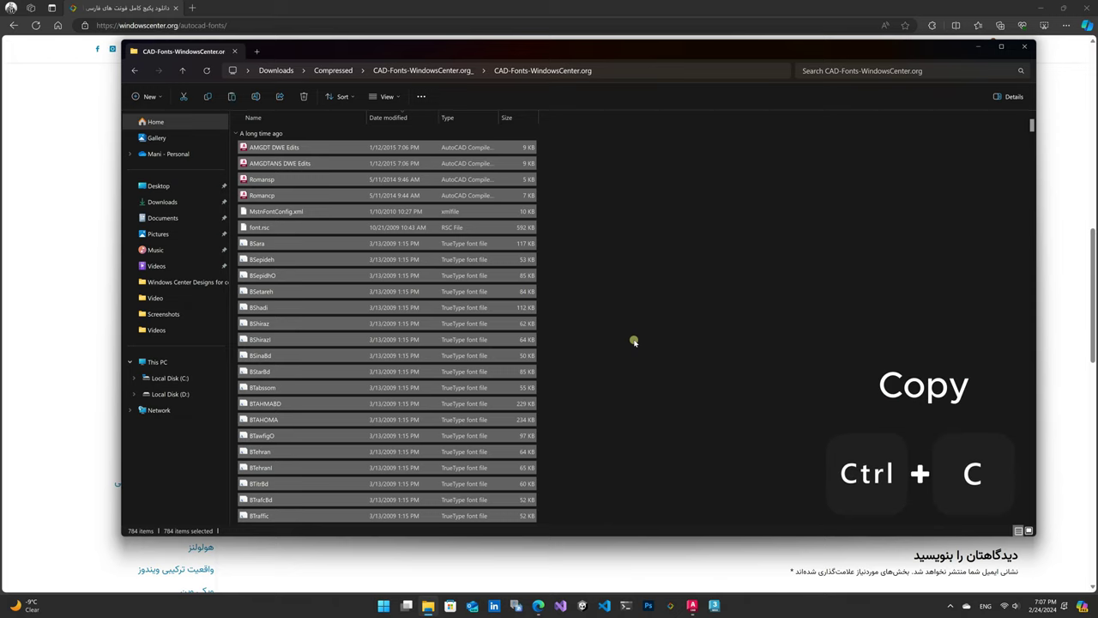
pyautogui.click(174, 381)
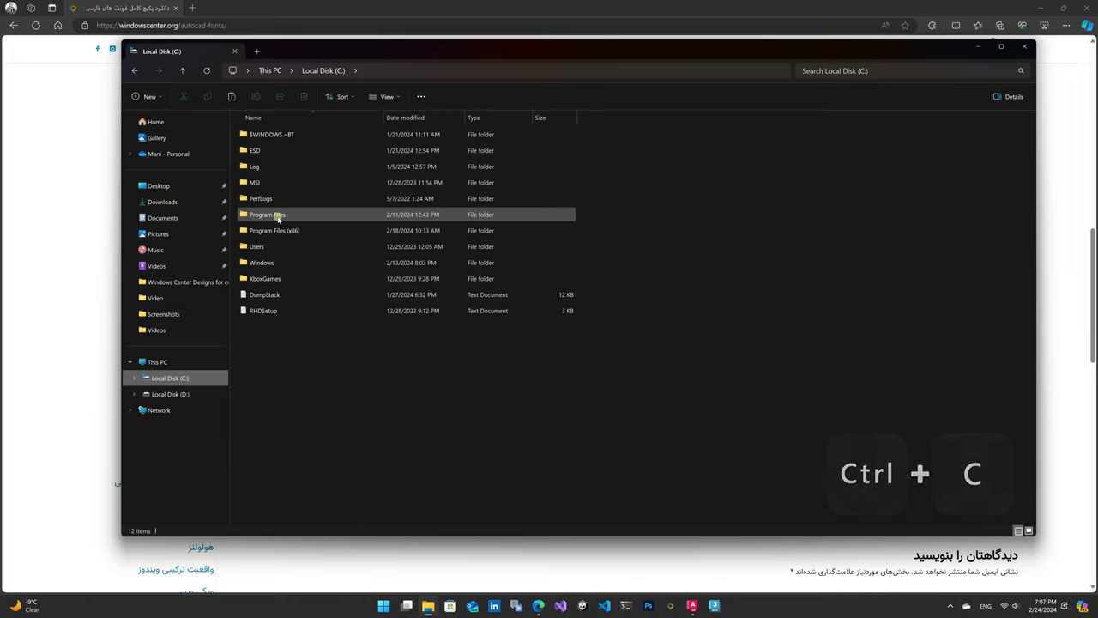
# - Navigate to Program Files > Autodesk > AutoCAD 2024 > Fonts
pyautogui.doubleClick(277, 215)
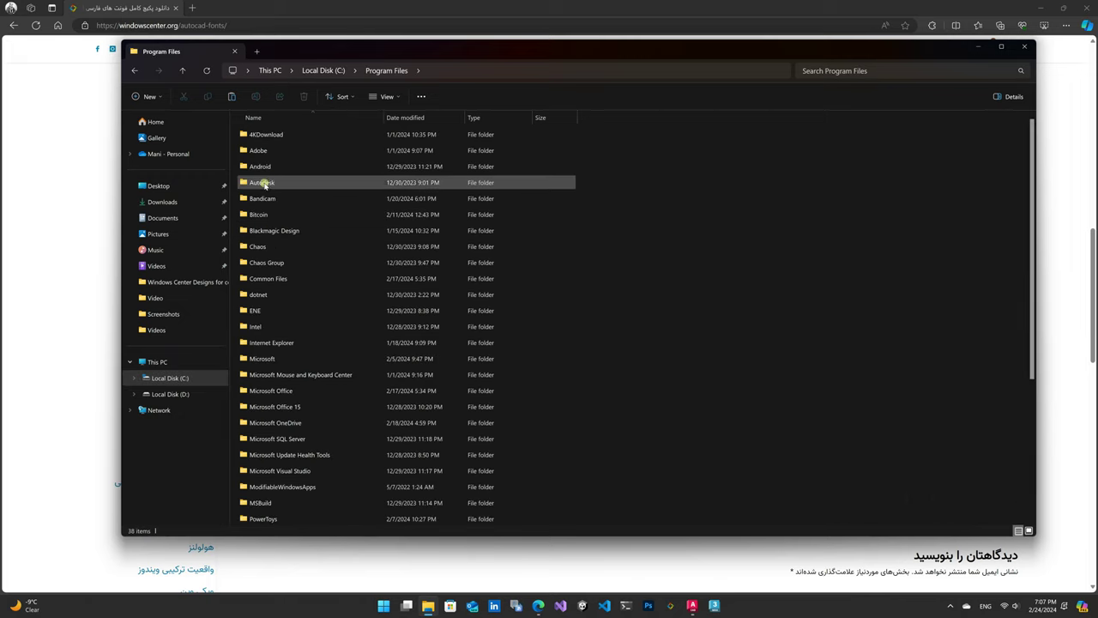
pyautogui.doubleClick(261, 181)
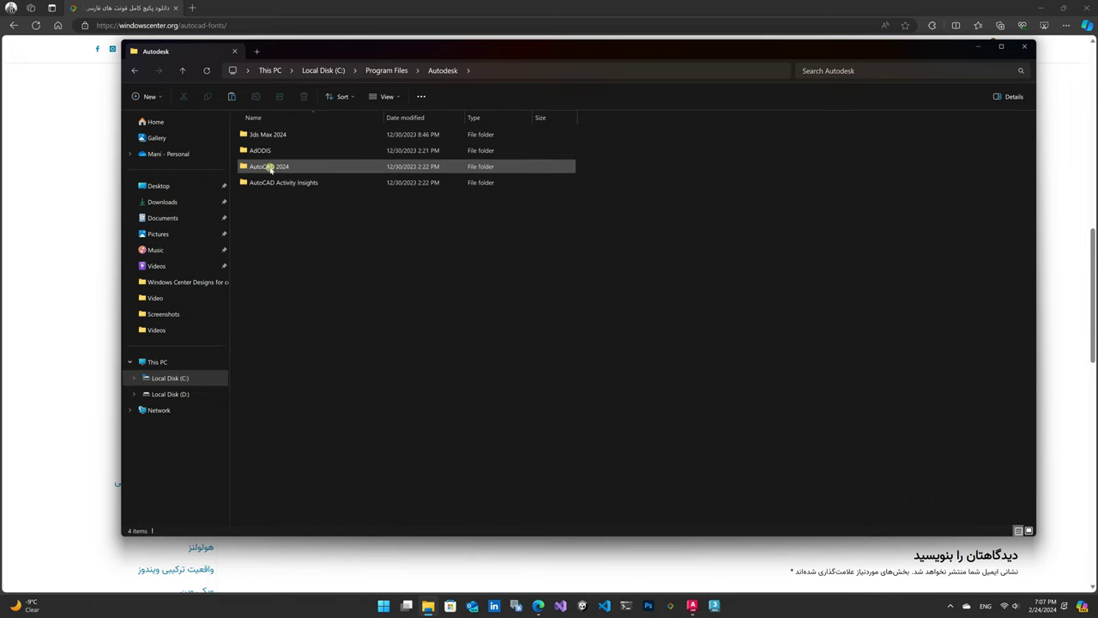
pyautogui.doubleClick(269, 166)
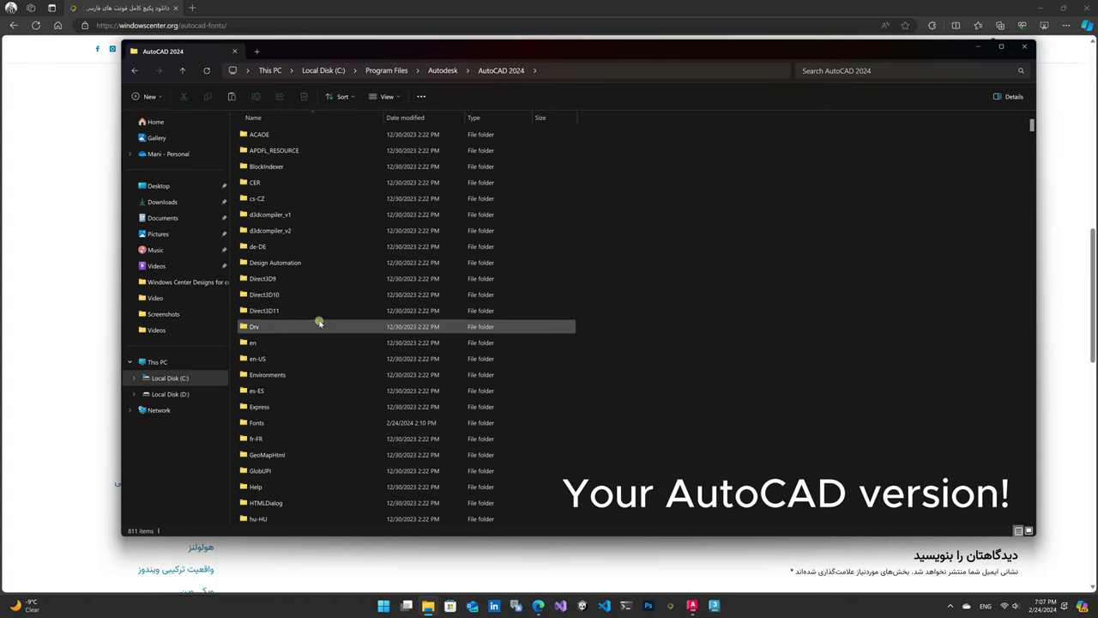
pyautogui.doubleClick(269, 422)
# - Paste the fonts, replacing same-named files with administrator permission, then close Explorer
pyautogui.rightClick(596, 271)
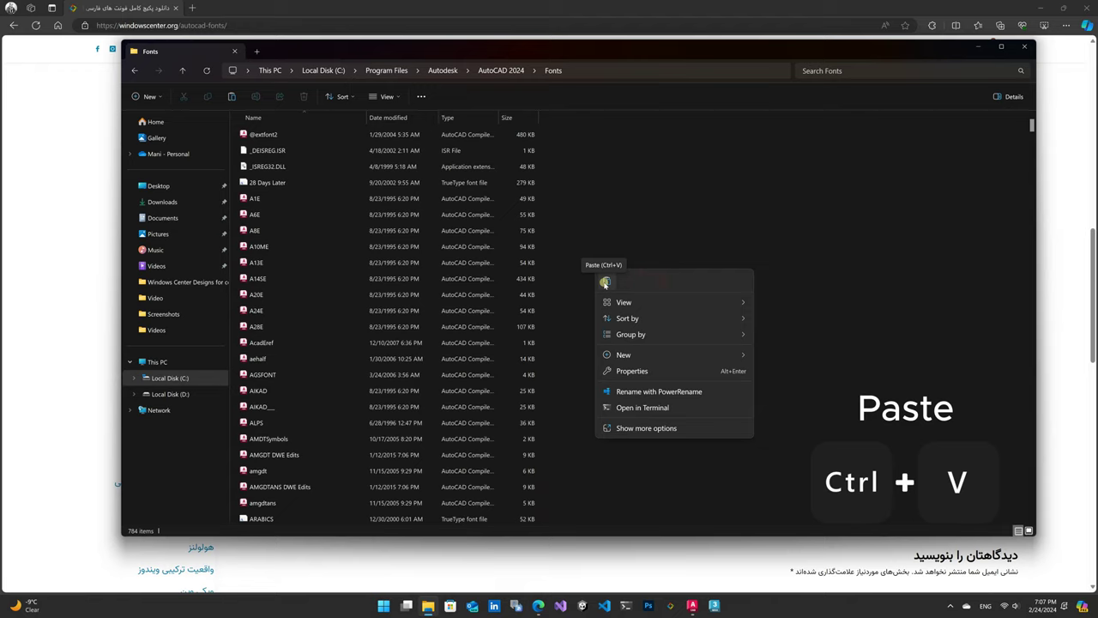
pyautogui.click(604, 282)
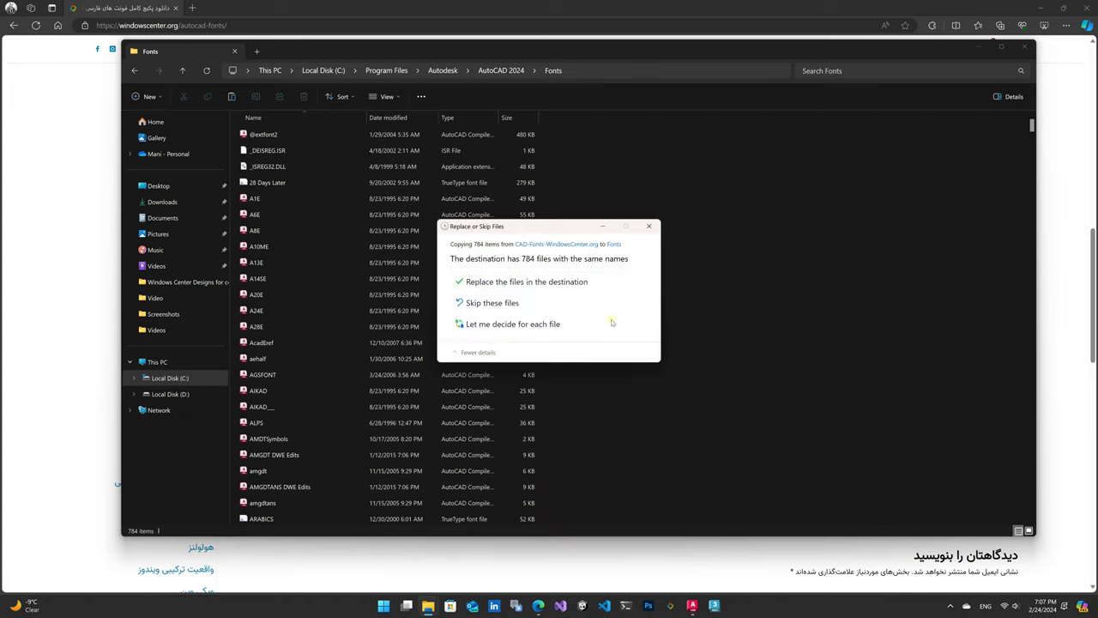
pyautogui.click(500, 281)
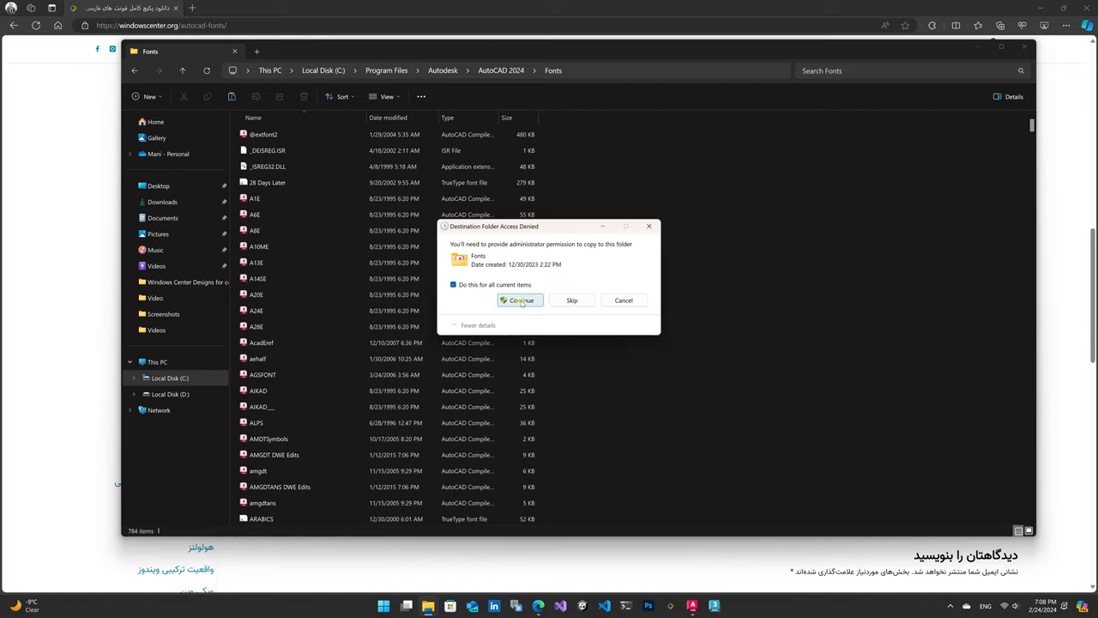
pyautogui.click(520, 300)
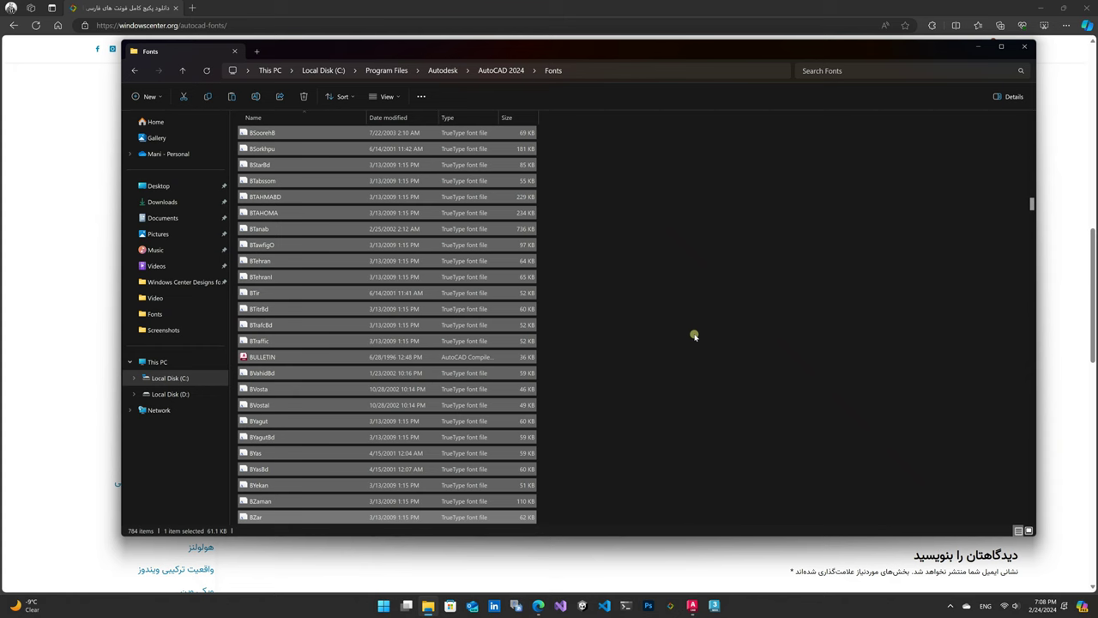
pyautogui.click(674, 313)
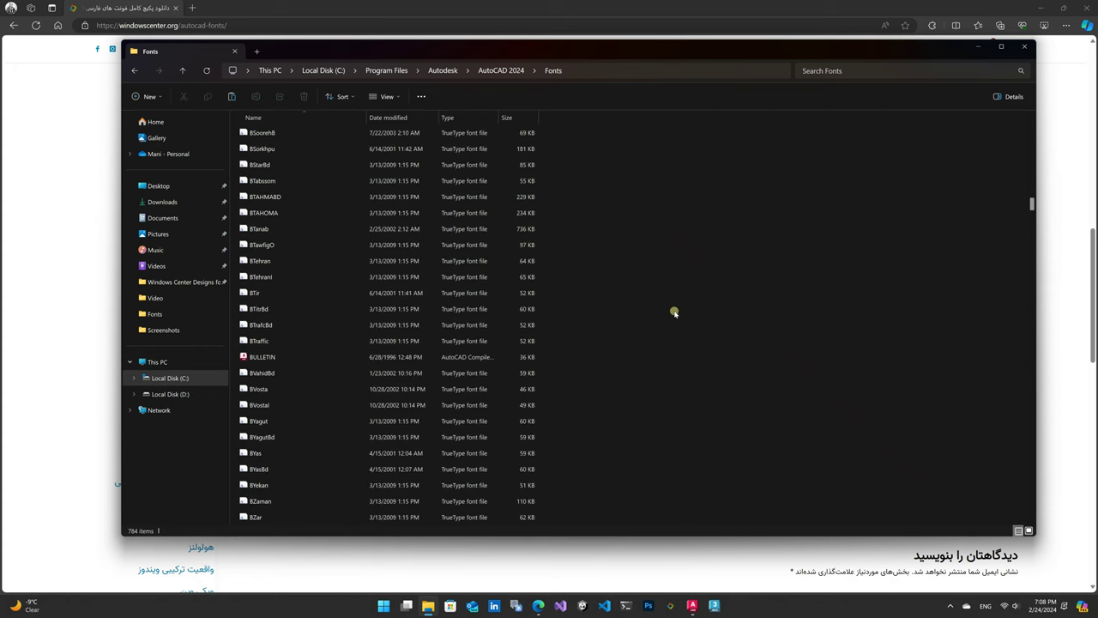
pyautogui.click(1028, 48)
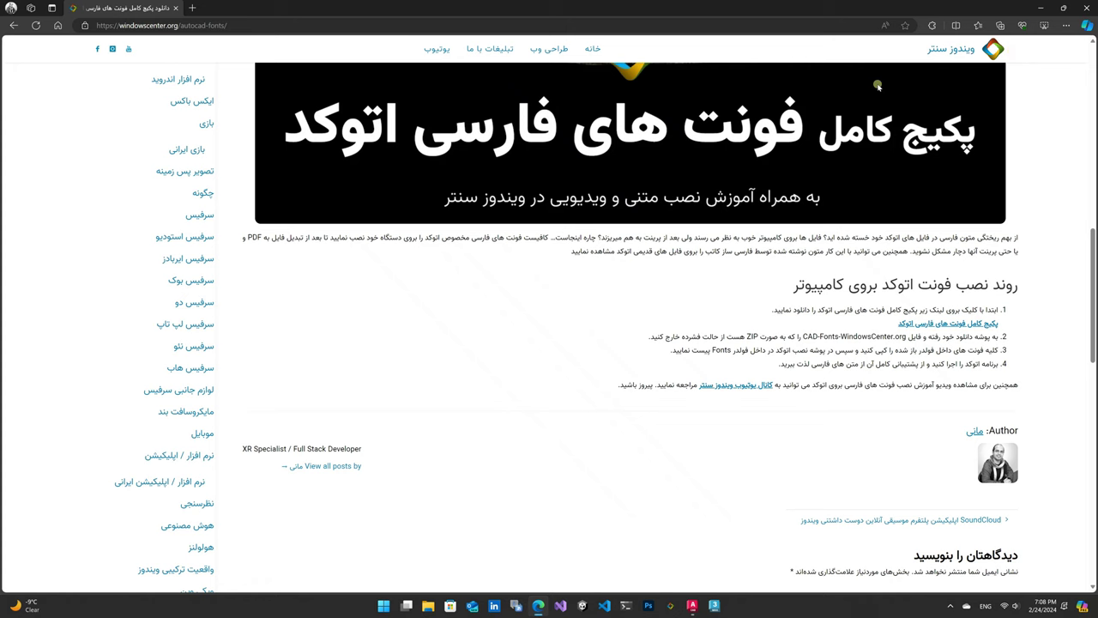
# - Switch back to the AutoCAD drawing with the Persian note and clear the ribbon keytips
pyautogui.hotkey('alt', 'Tab')
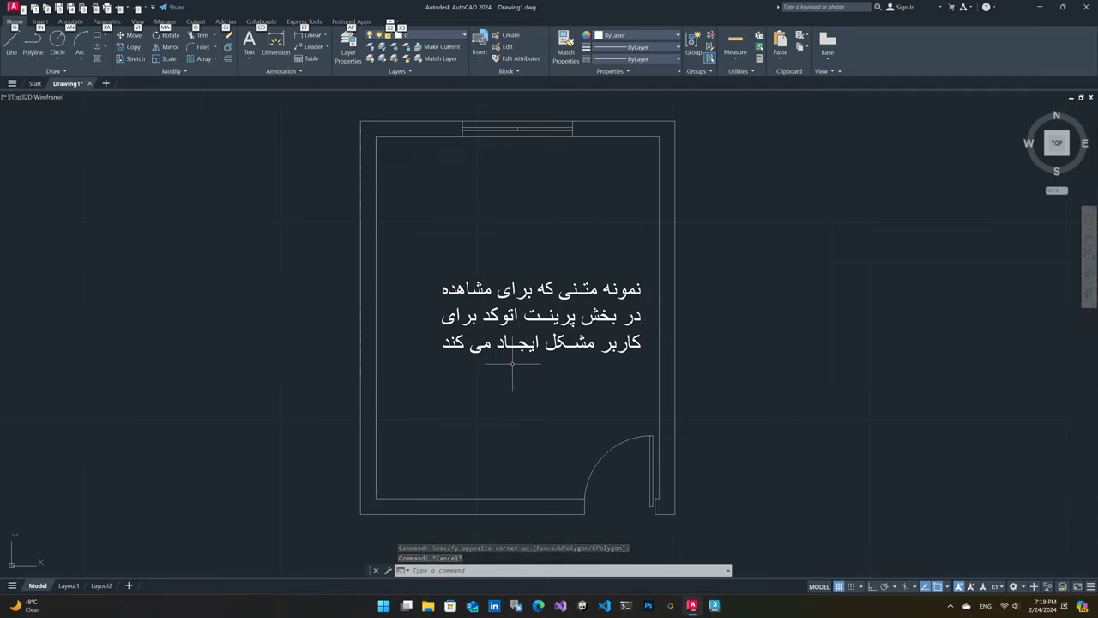
pyautogui.press('Escape')
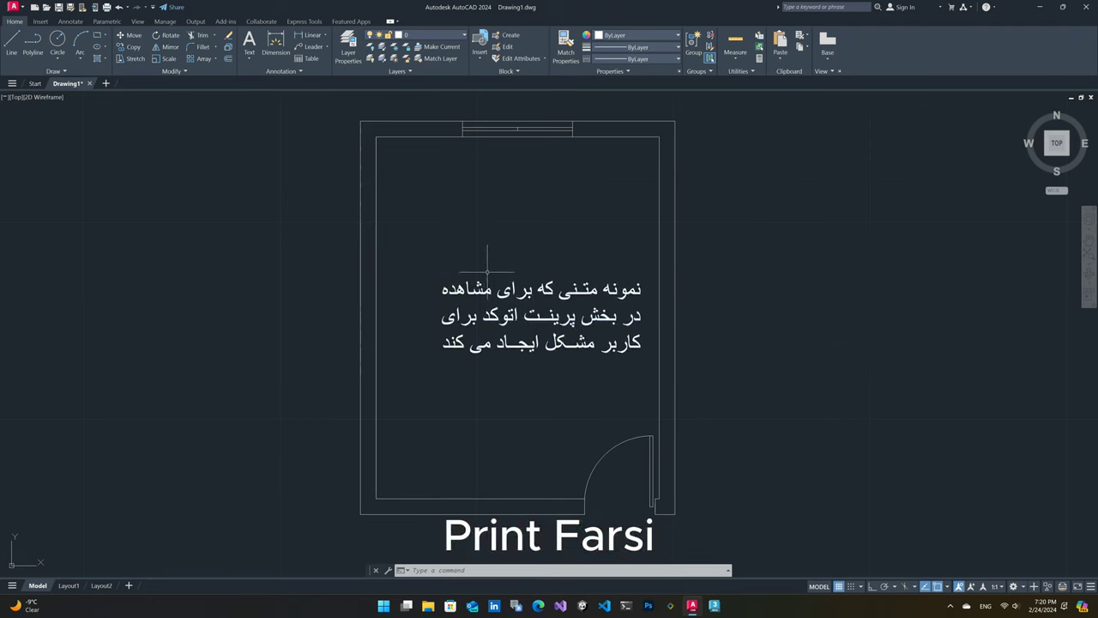
# - Open the Plot dialog and select Microsoft Print to PDF as the printer
pyautogui.hotkey('ctrl', 'p')
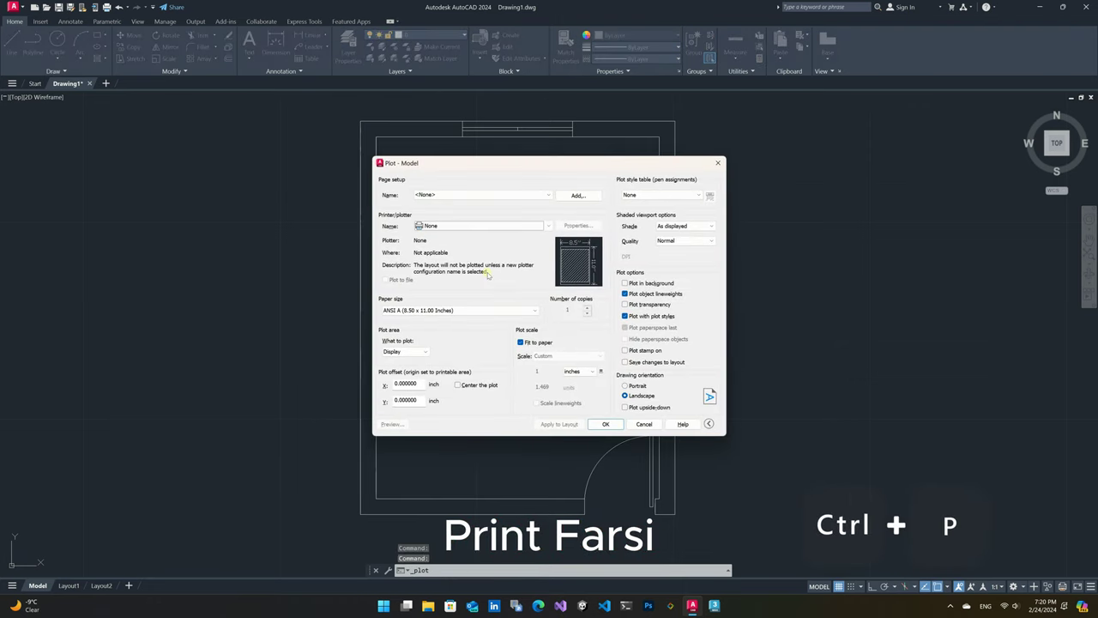
pyautogui.click(506, 226)
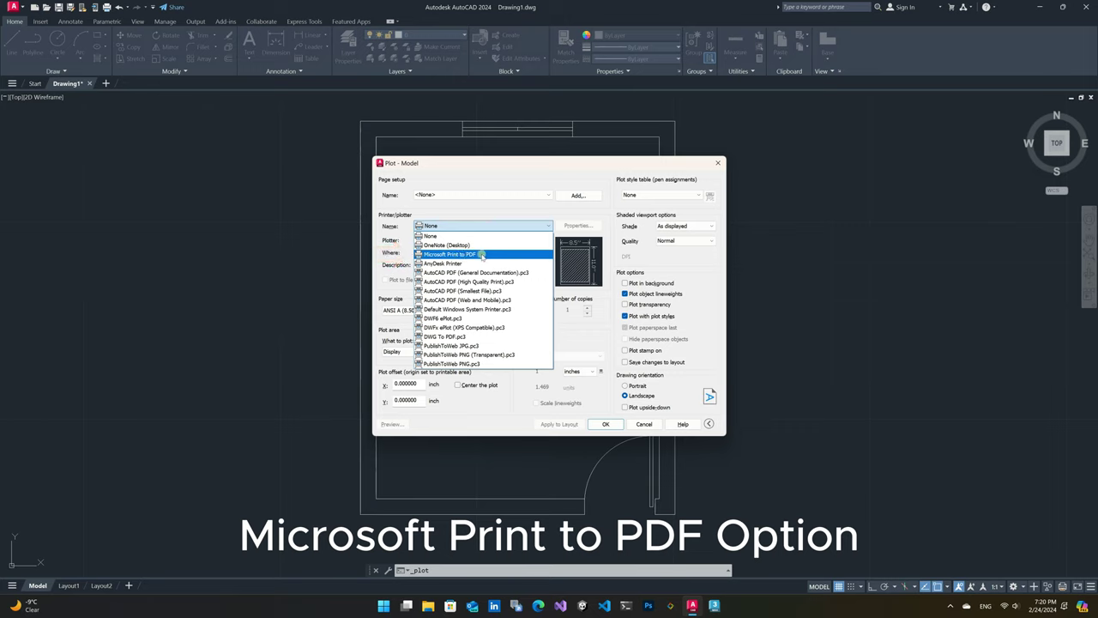
pyautogui.click(482, 255)
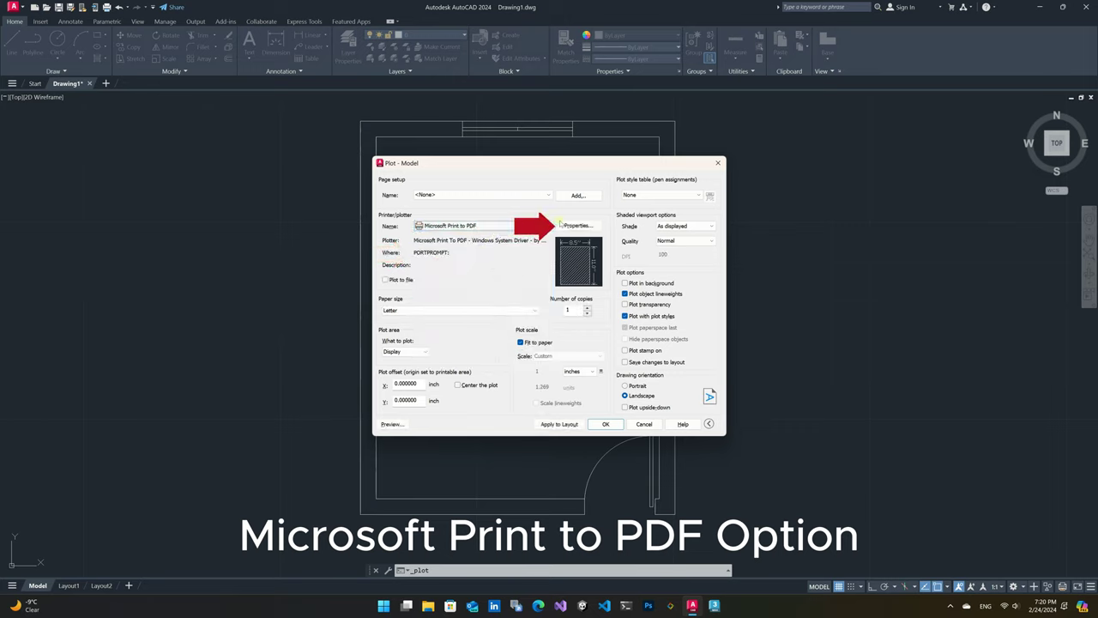
# - In the PDF plotter properties, set Graphics > TrueType Text to 'TrueType as text' and confirm
pyautogui.click(573, 224)
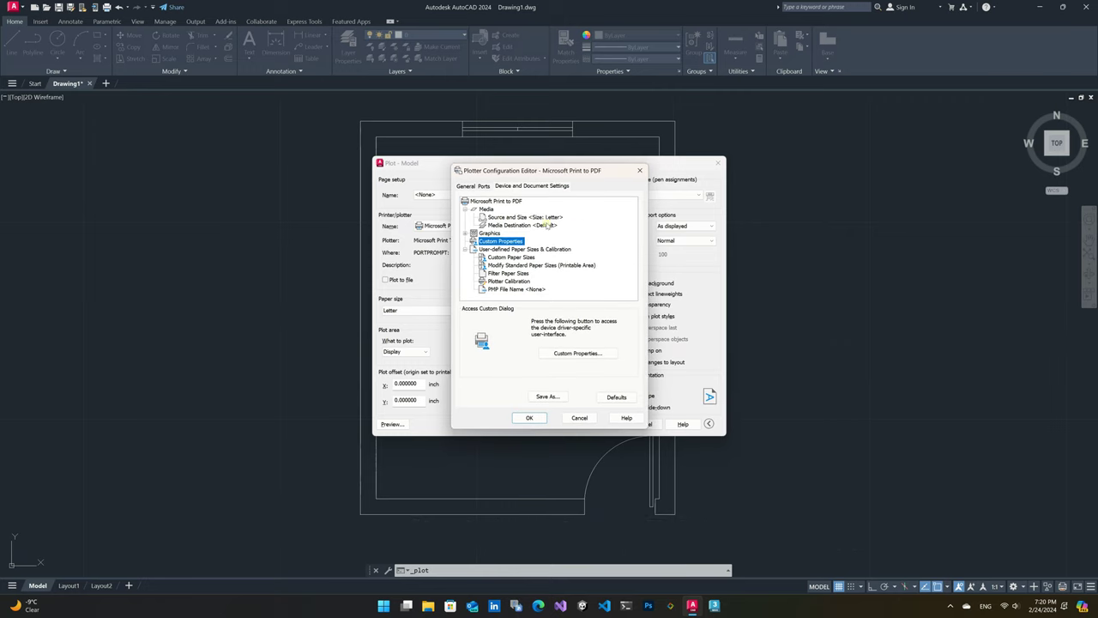
pyautogui.click(469, 232)
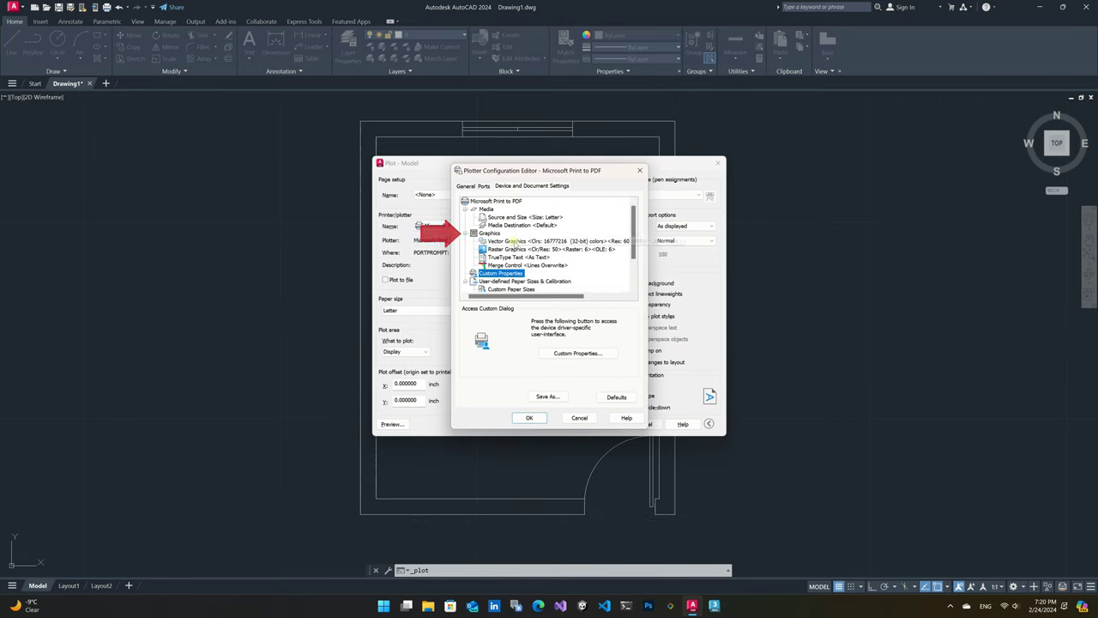
pyautogui.click(506, 258)
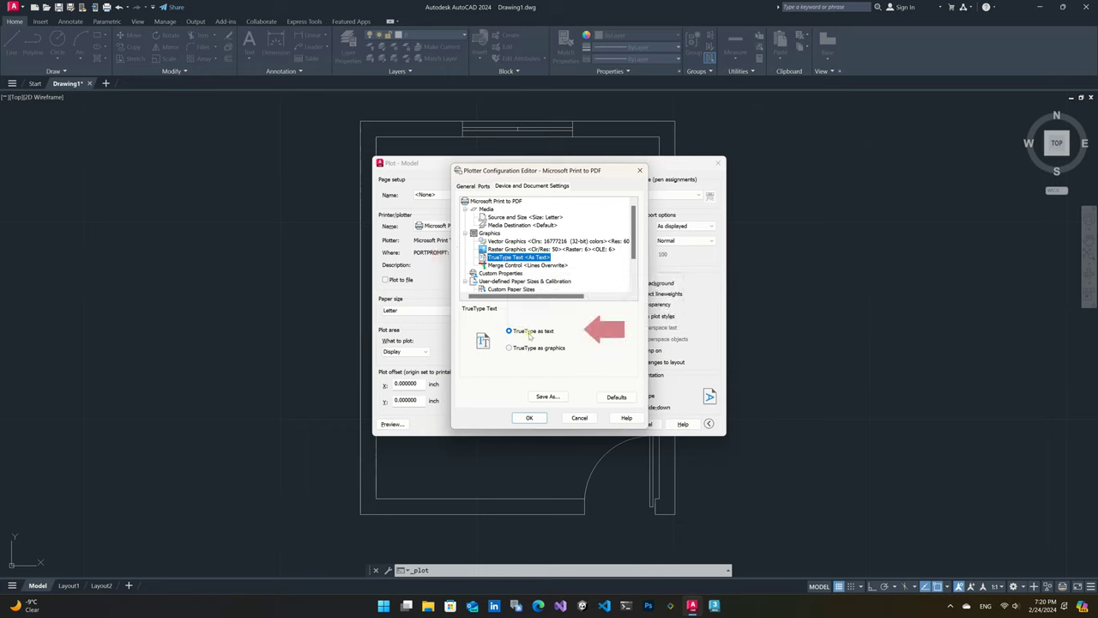
pyautogui.click(541, 333)
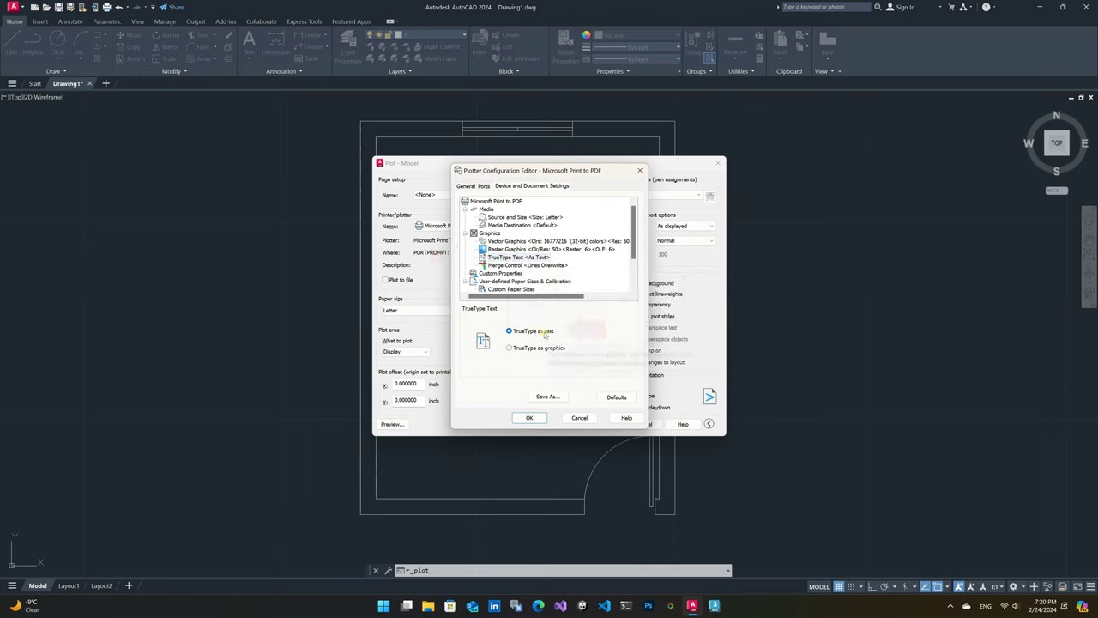
pyautogui.click(529, 418)
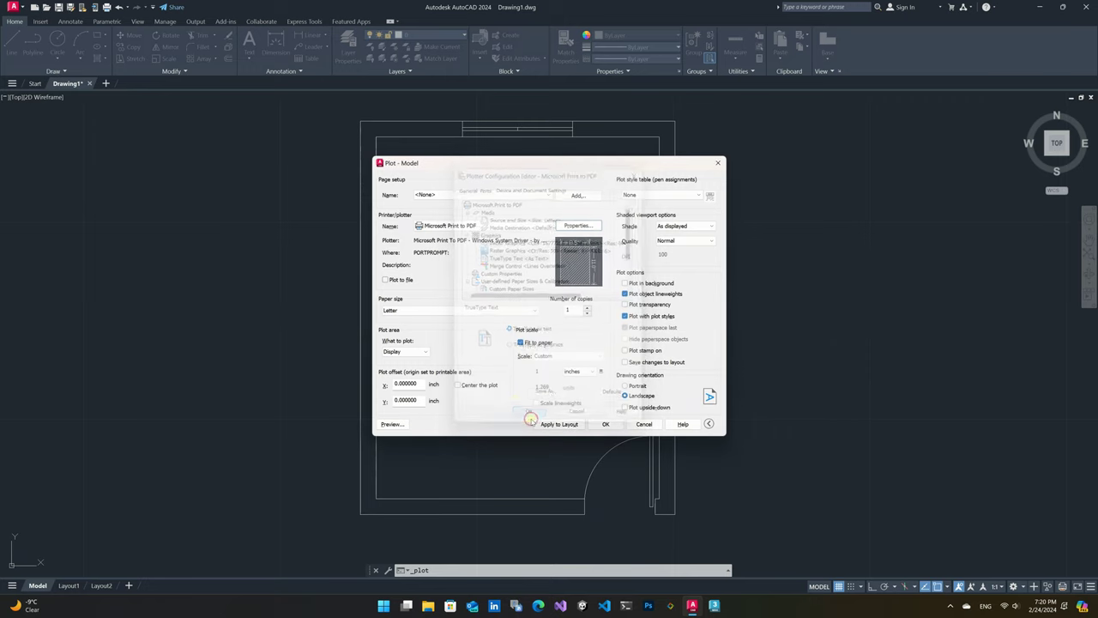
# - Set What to plot to Window and pick two corners around the room plan
pyautogui.click(406, 351)
pyautogui.click(403, 380)
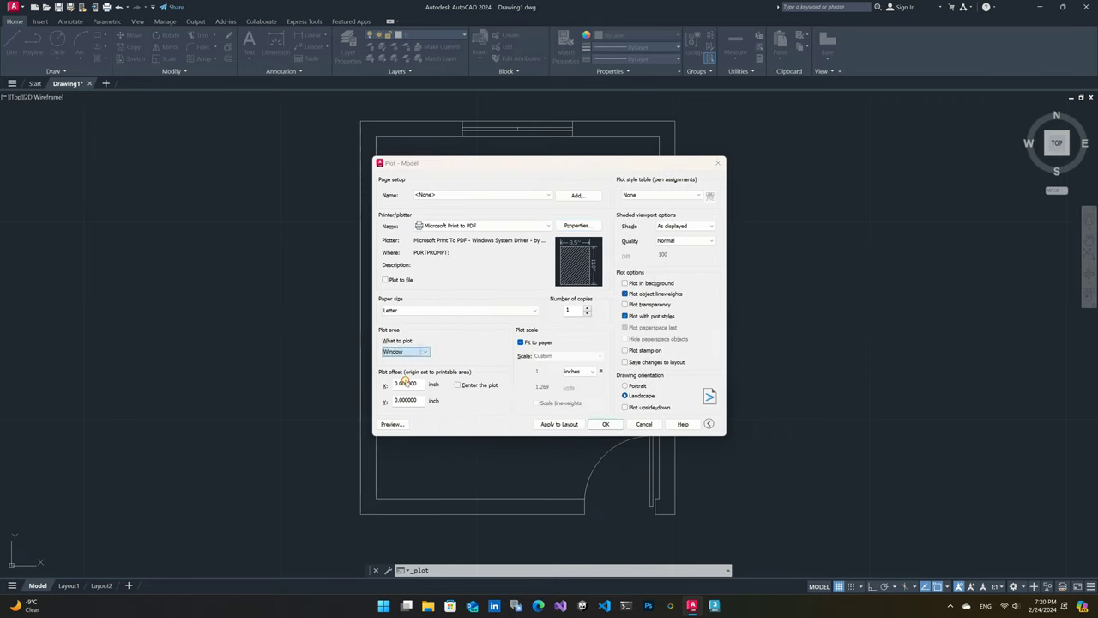
pyautogui.click(860, 96)
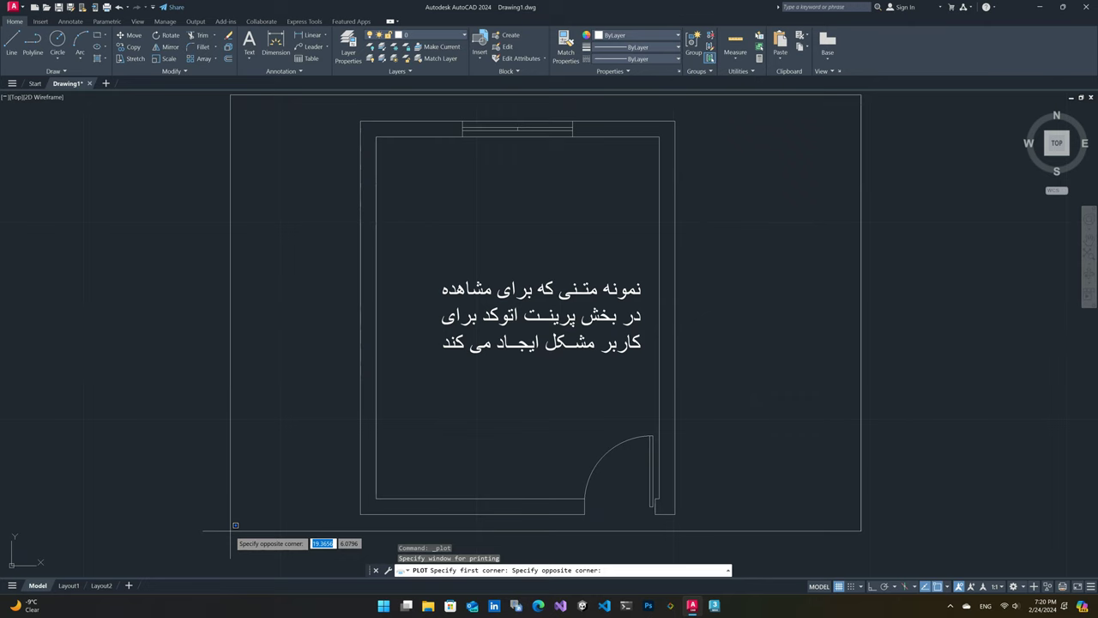
pyautogui.click(235, 524)
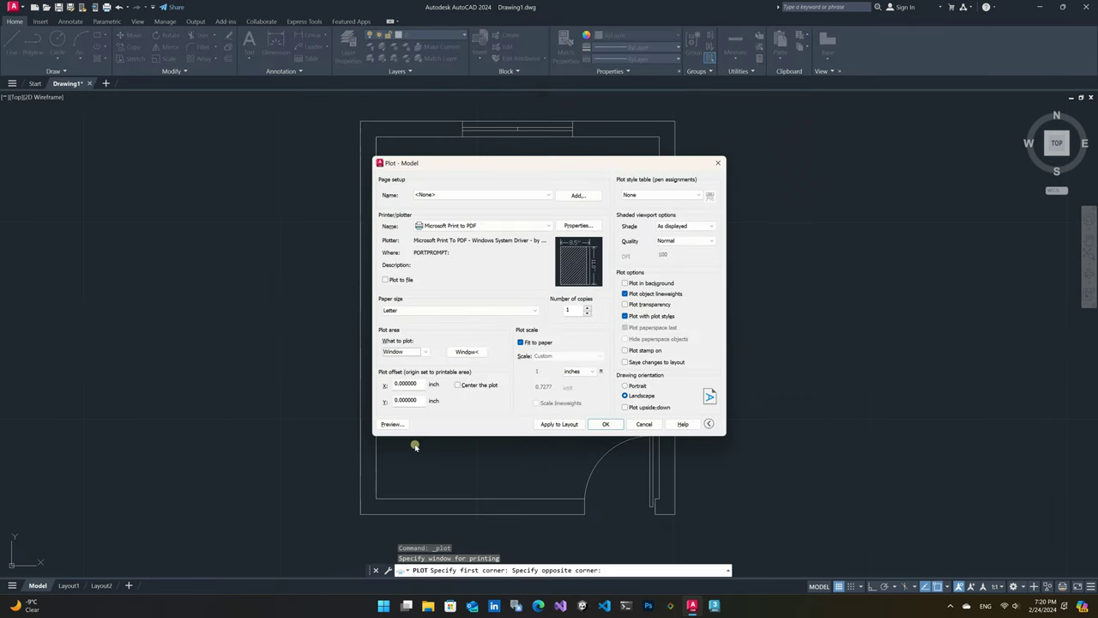
# - Preview the page, then plot it to a Desktop file named PDF
pyautogui.click(391, 423)
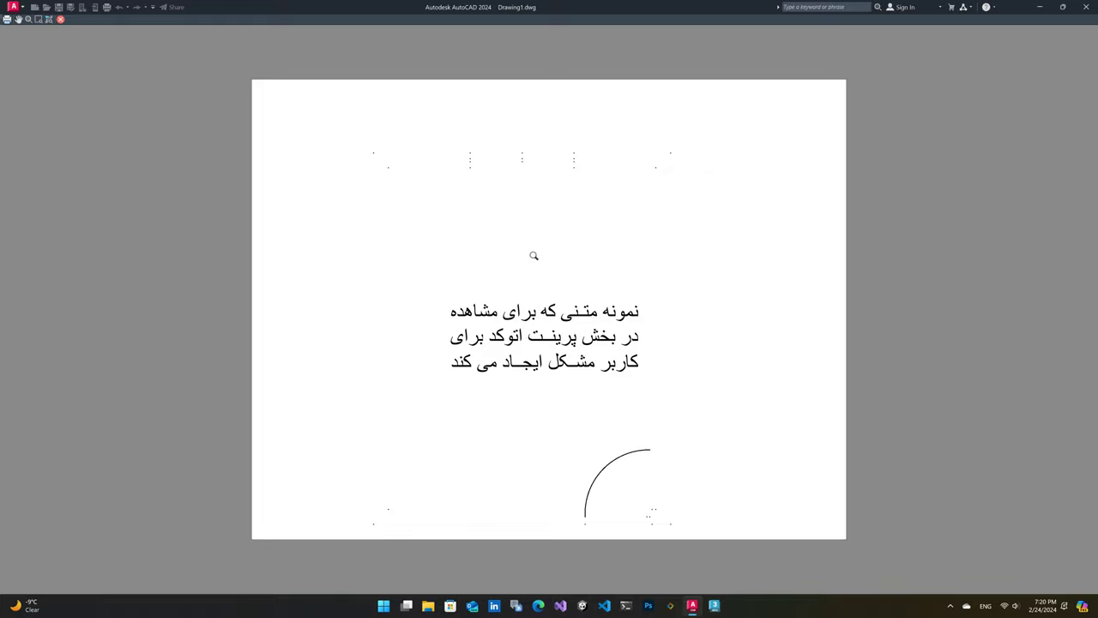
pyautogui.rightClick(532, 254)
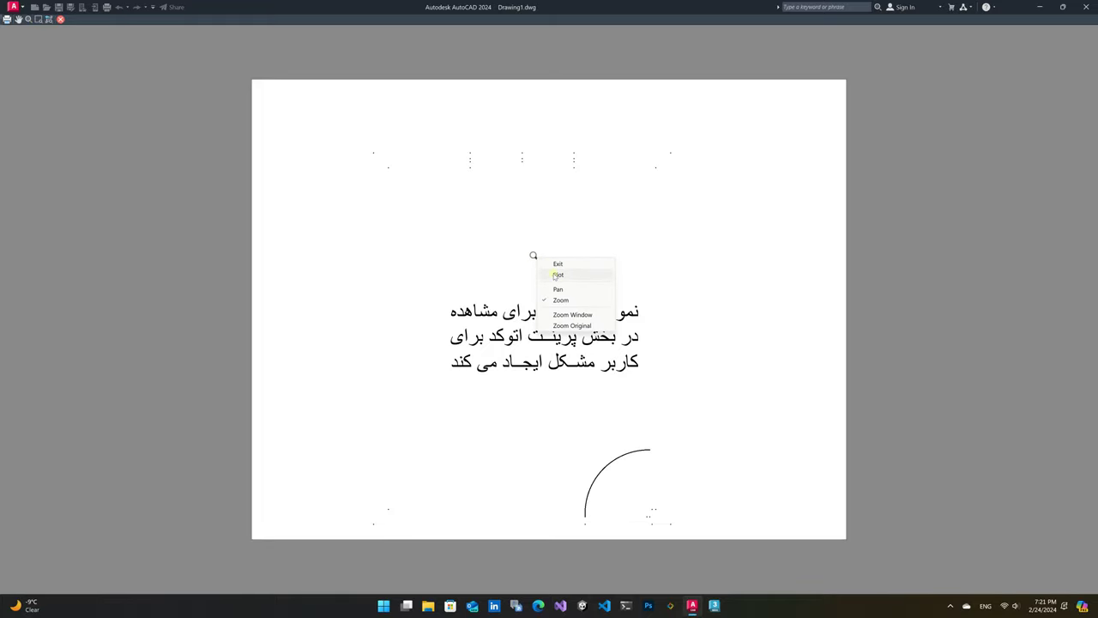
pyautogui.click(557, 274)
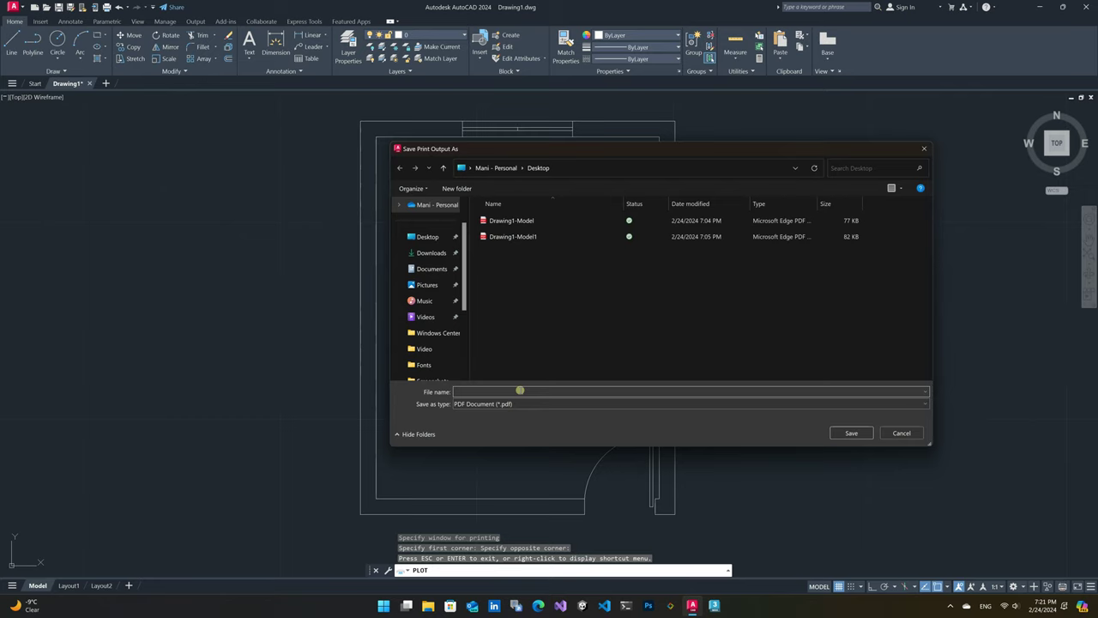
pyautogui.write('PDF')
pyautogui.press('Return')
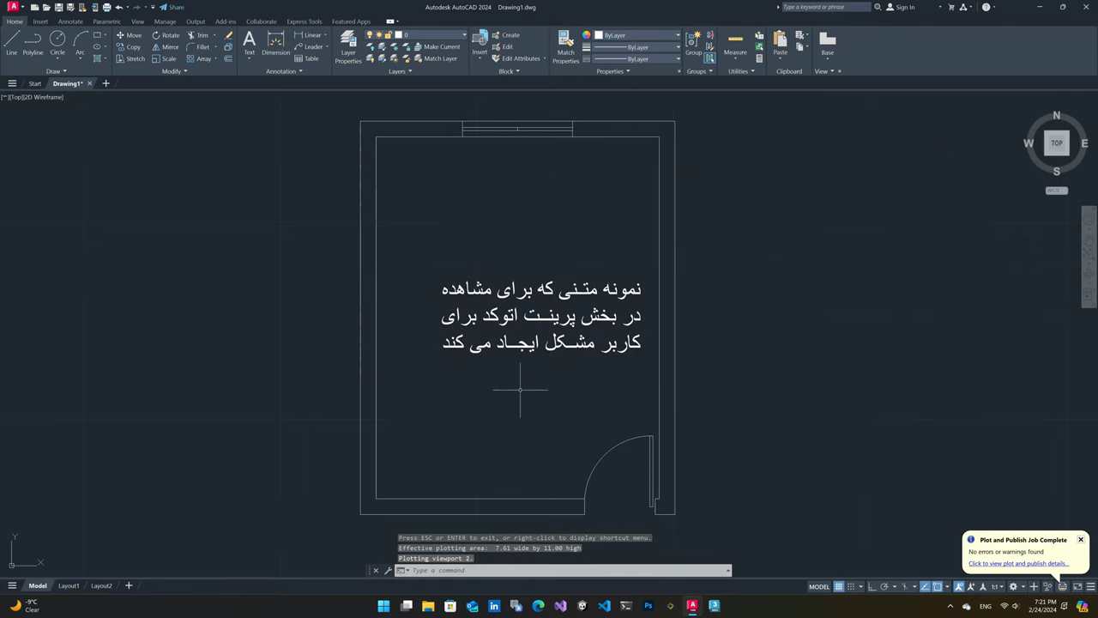
# - Open PDF.pdf from the desktop, rotate the page upright, and select some Persian text
pyautogui.click(1040, 7)
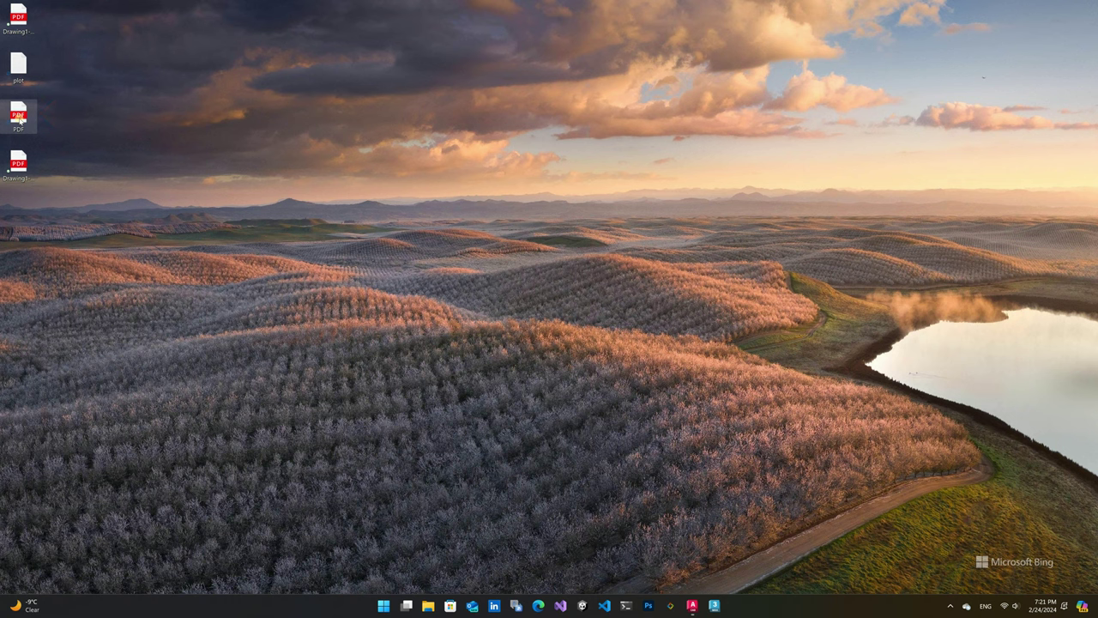
pyautogui.doubleClick(19, 117)
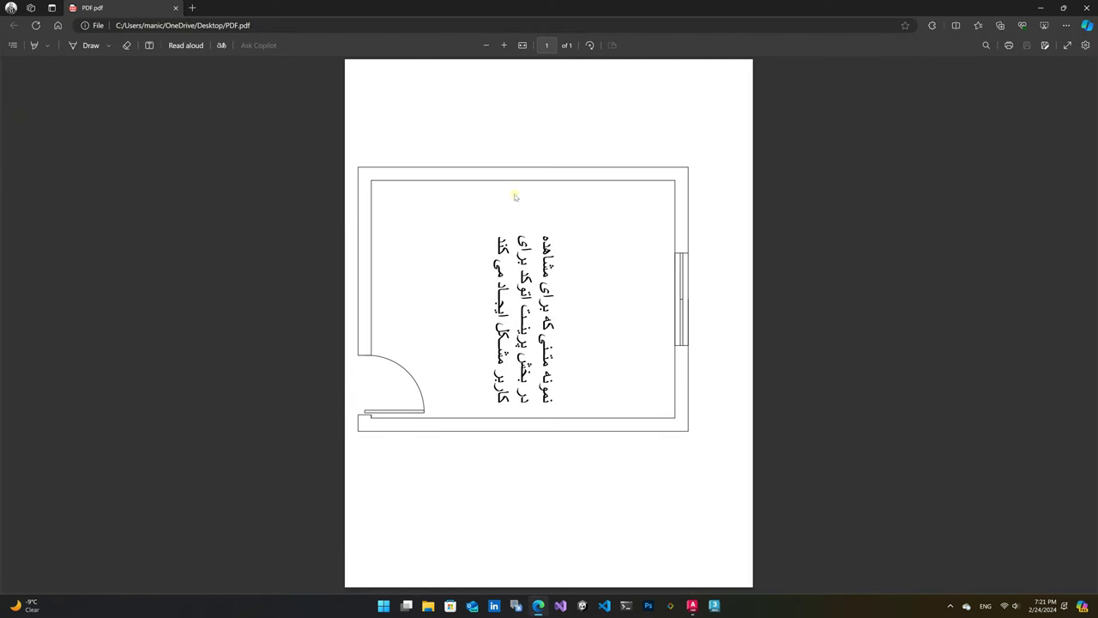
pyautogui.click(589, 44)
pyautogui.click(588, 44)
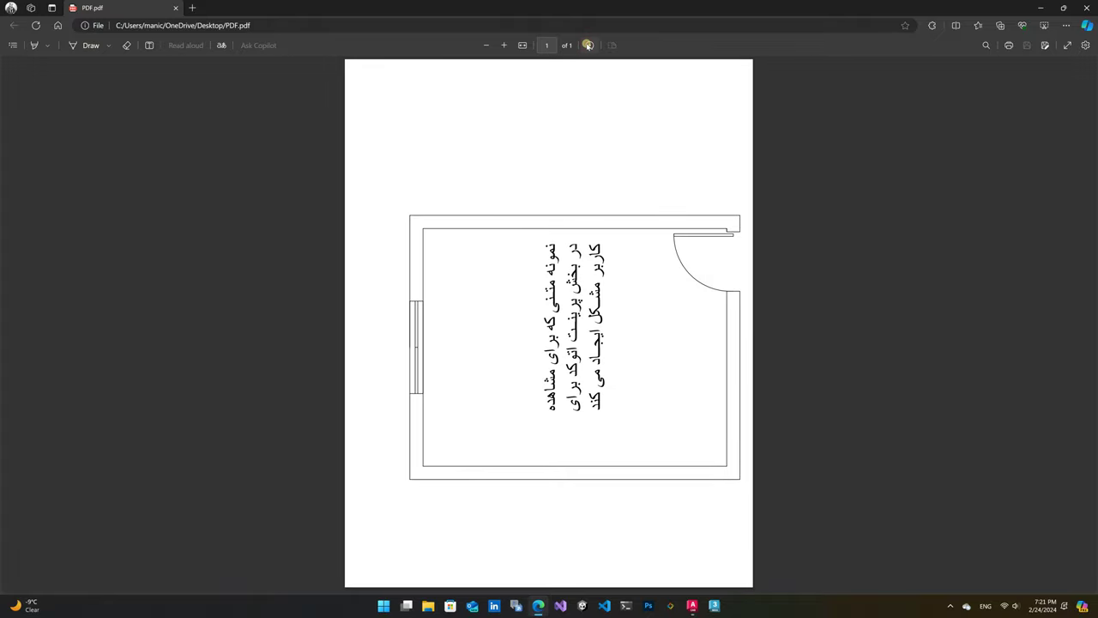
pyautogui.click(588, 45)
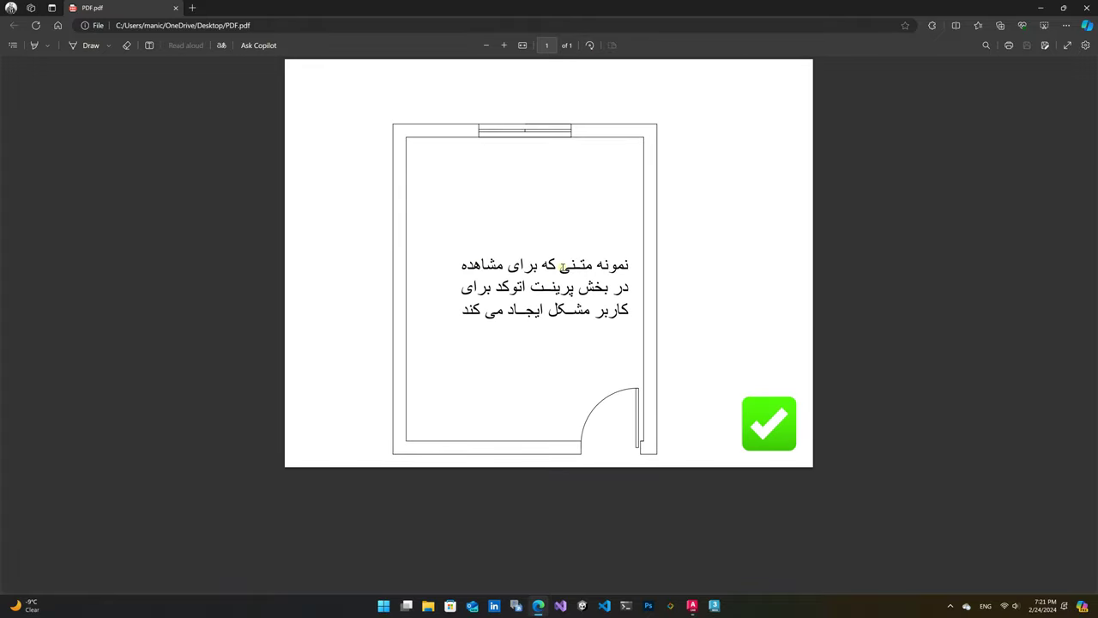
pyautogui.moveTo(561, 267); pyautogui.dragTo(559, 298)
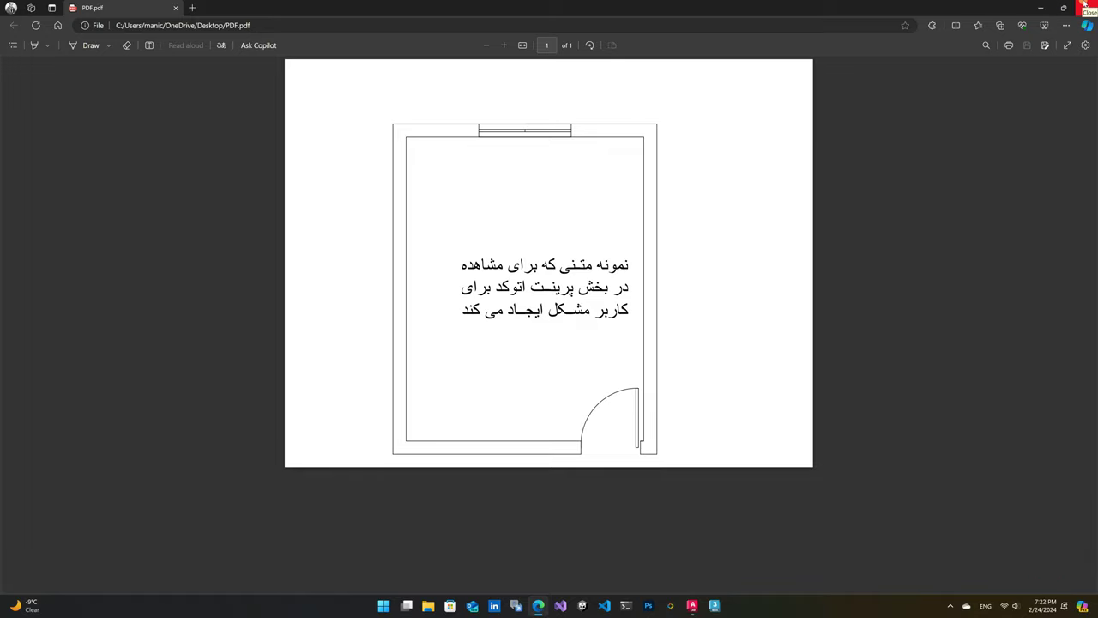
# - Close Edge, return to AutoCAD, and delete the three-line Persian paragraph via crossing selection
pyautogui.click(1082, 5)
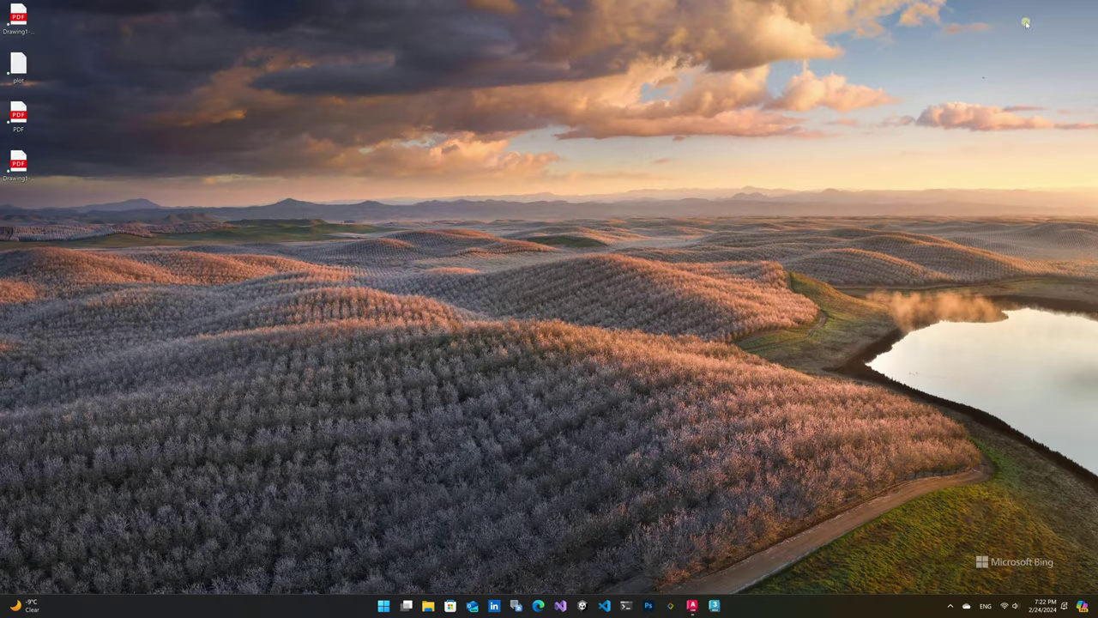
pyautogui.click(691, 604)
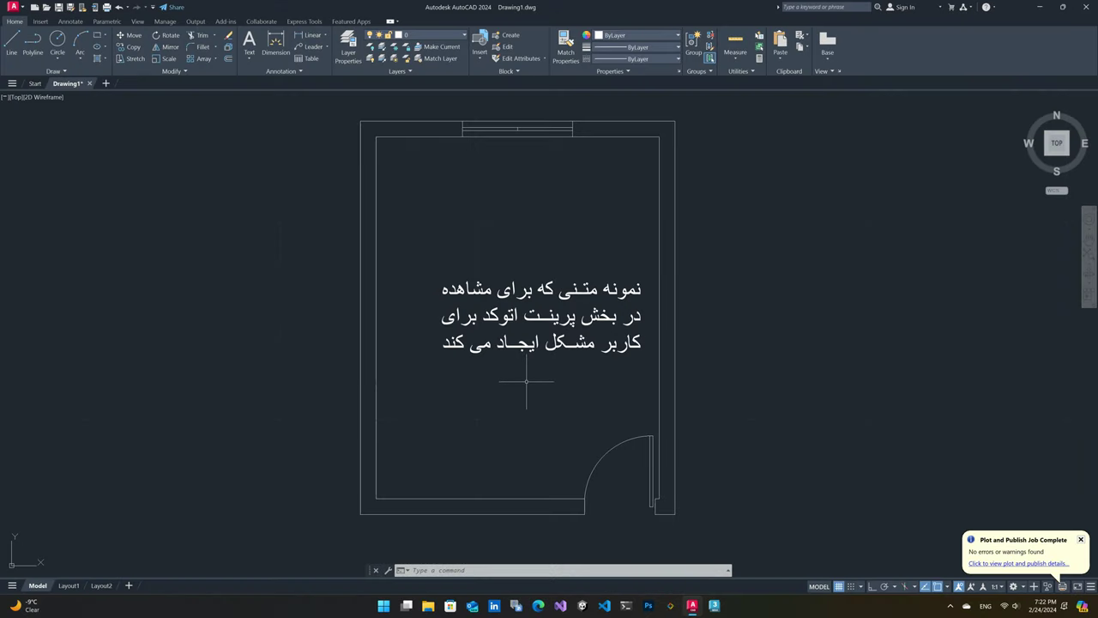
pyautogui.click(515, 265)
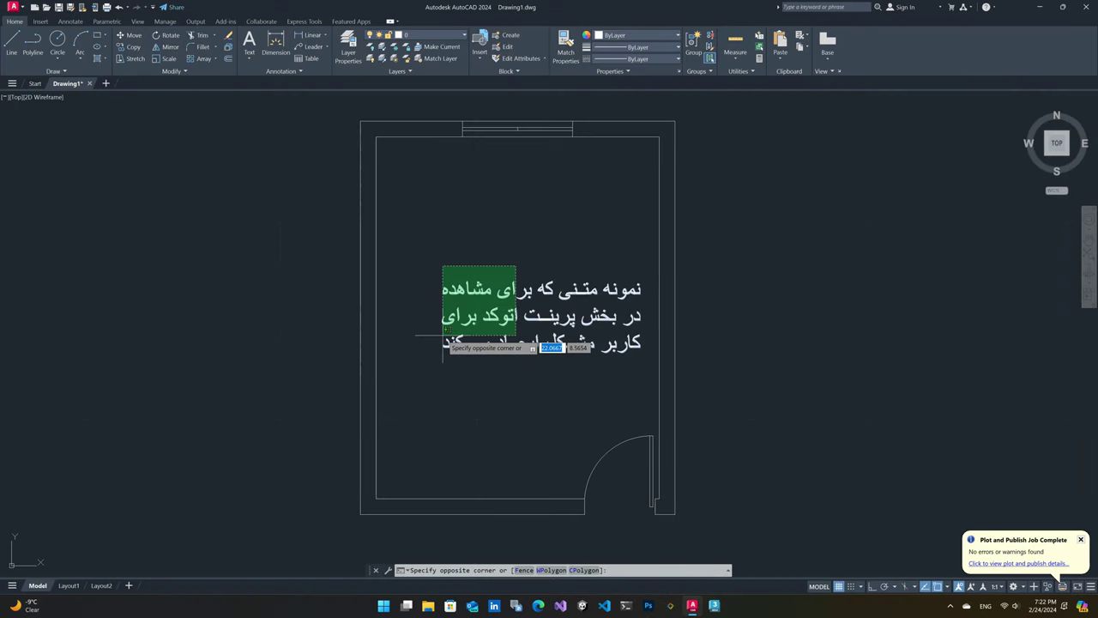
pyautogui.click(442, 335)
pyautogui.press('Delete')
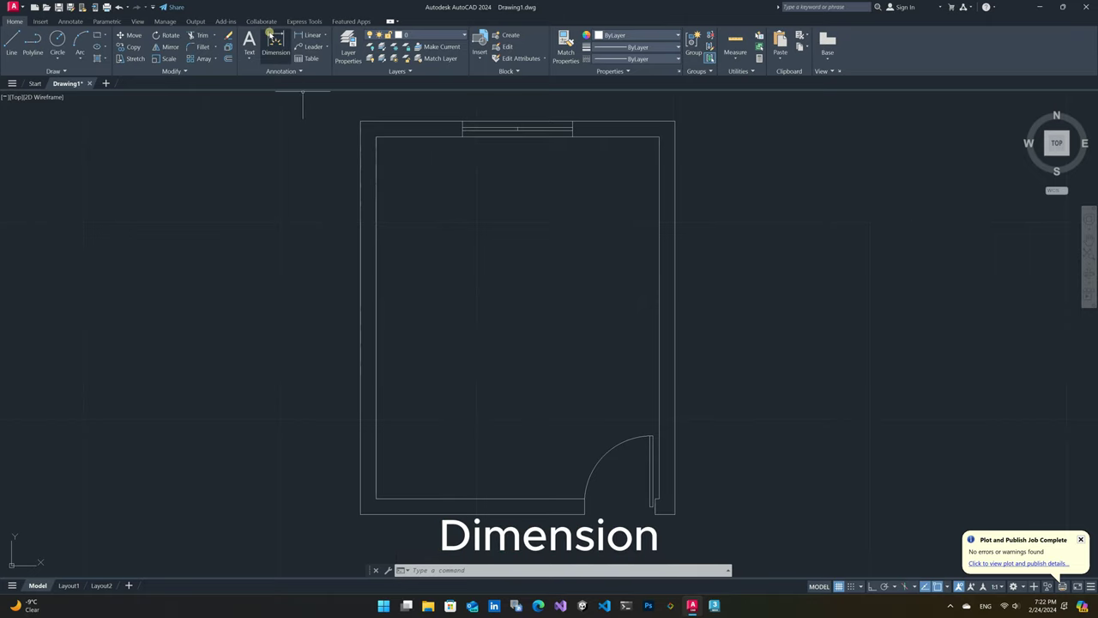
# - Add the 4.6000 left-wall and 3.6000 top-wall dimensions with DIM
pyautogui.click(275, 43)
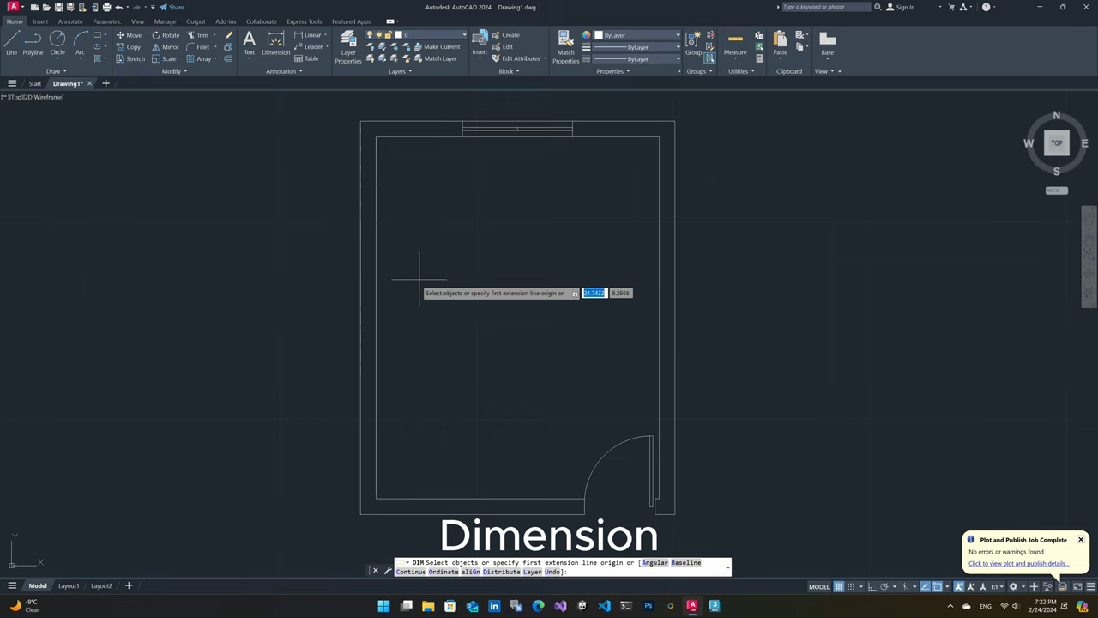
pyautogui.press('Return')
pyautogui.press('Return')
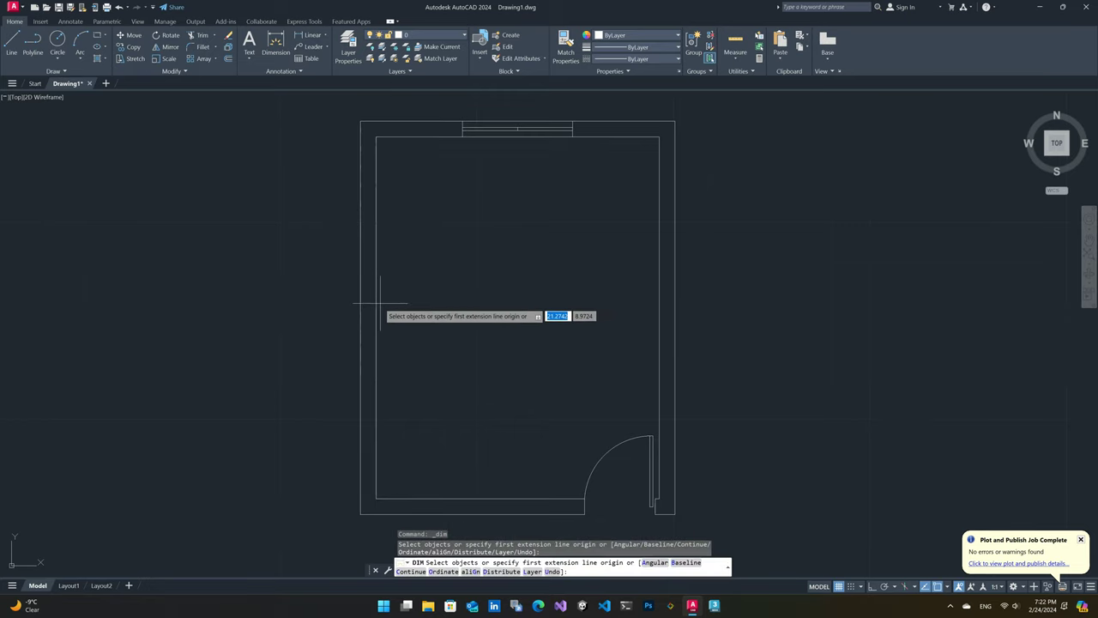
pyautogui.press('Return')
pyautogui.press('Return')
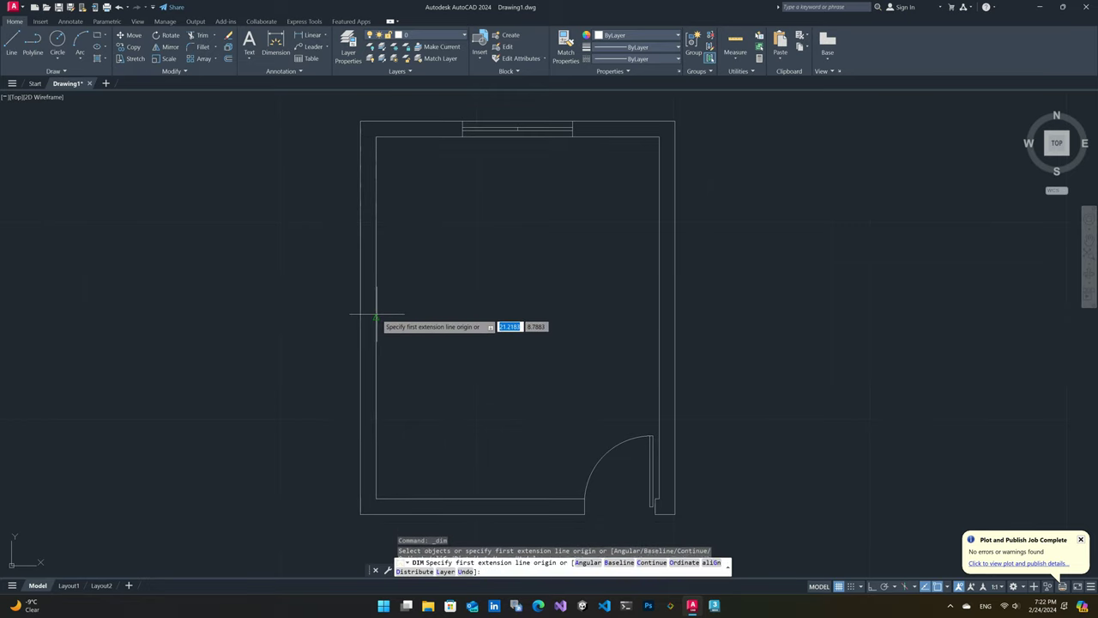
pyautogui.press('Return')
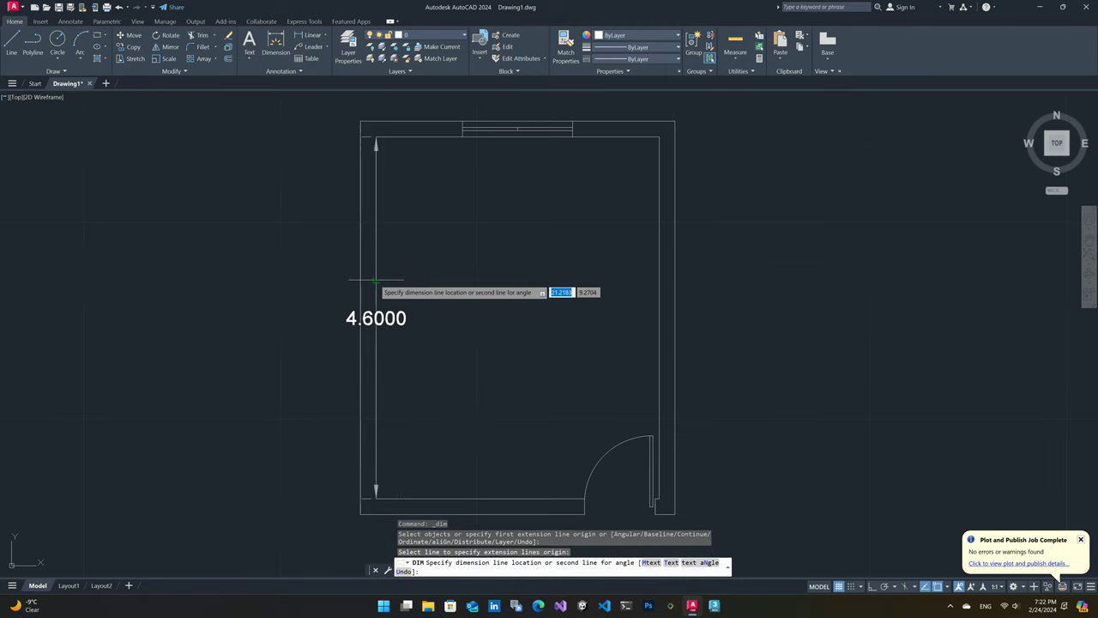
pyautogui.press('Return')
pyautogui.click(436, 296)
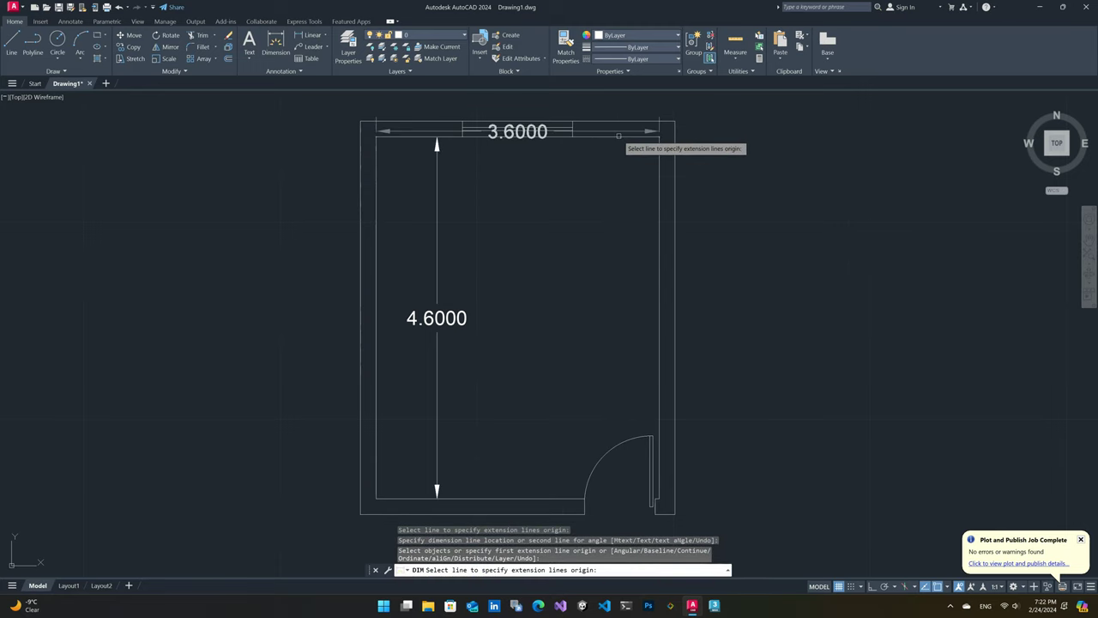
pyautogui.click(622, 138)
pyautogui.click(587, 228)
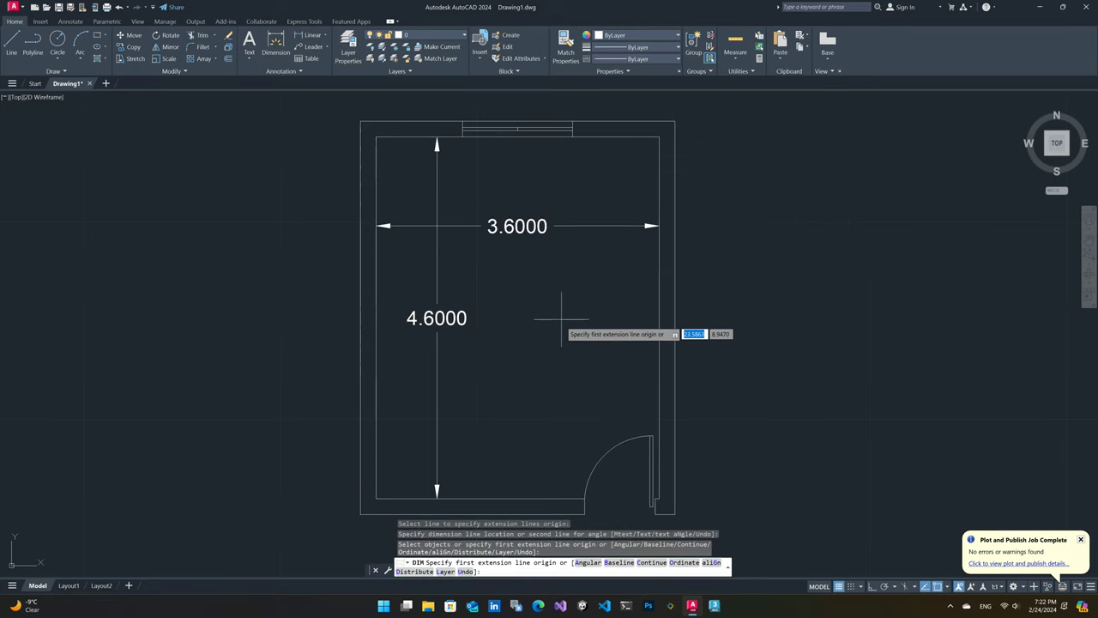
# - Dimension the 0.9000 door opening below the door, then end the DIM command
pyautogui.scroll(-2, 549, 403)
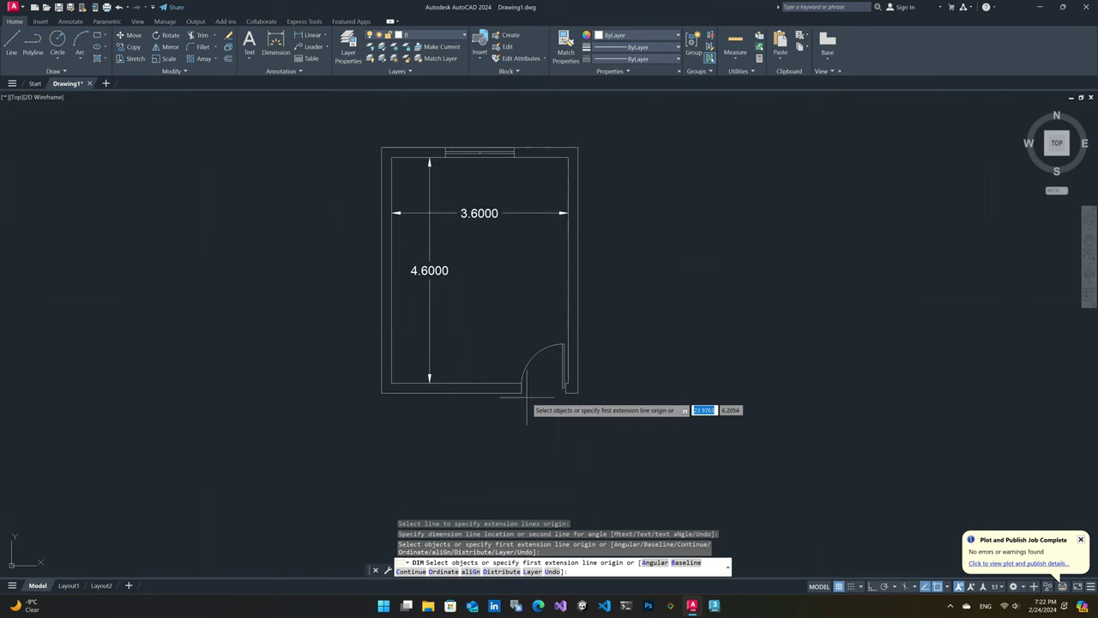
pyautogui.scroll(5, 527, 391)
pyautogui.click(503, 386)
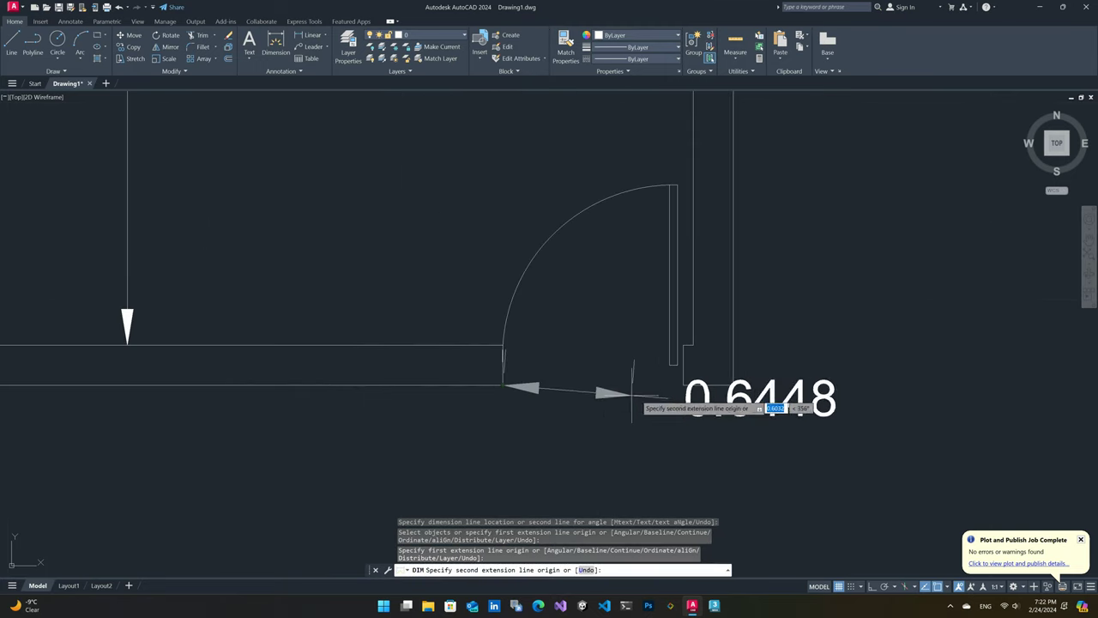
pyautogui.click(683, 388)
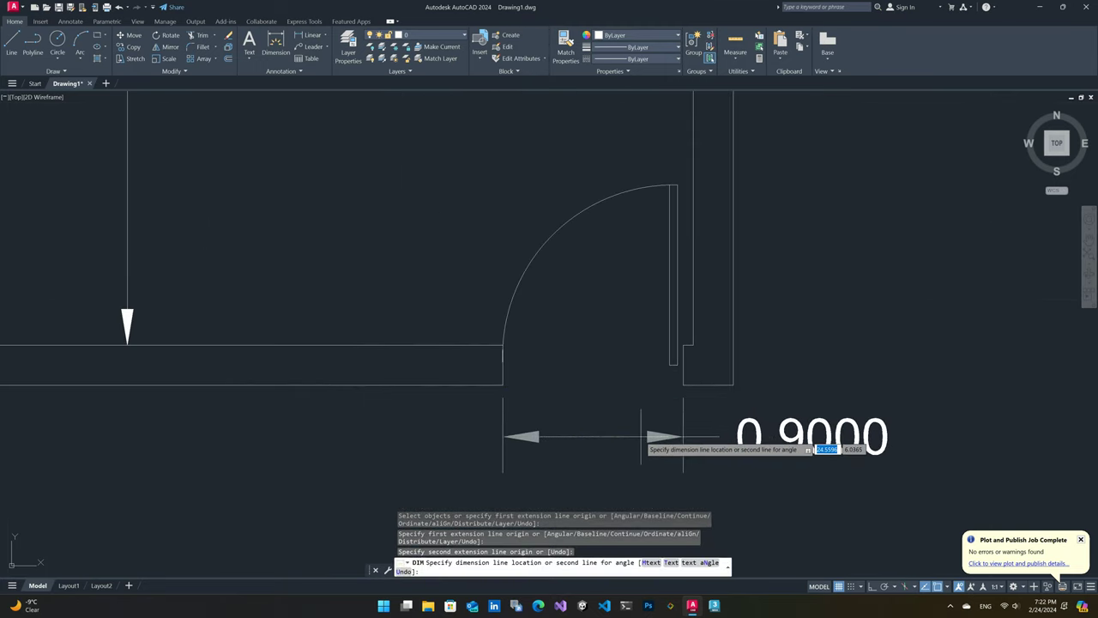
pyautogui.click(639, 439)
pyautogui.scroll(-5, 601, 412)
pyautogui.scroll(5, 591, 340)
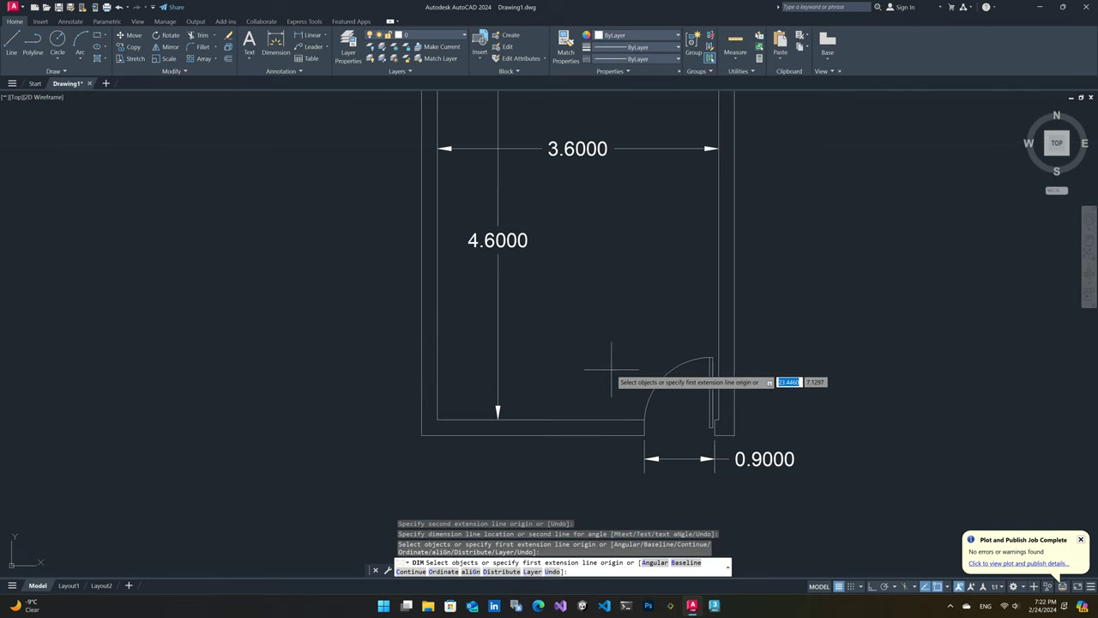
pyautogui.moveTo(623, 352); pyautogui.dragTo(600, 404, button='middle')
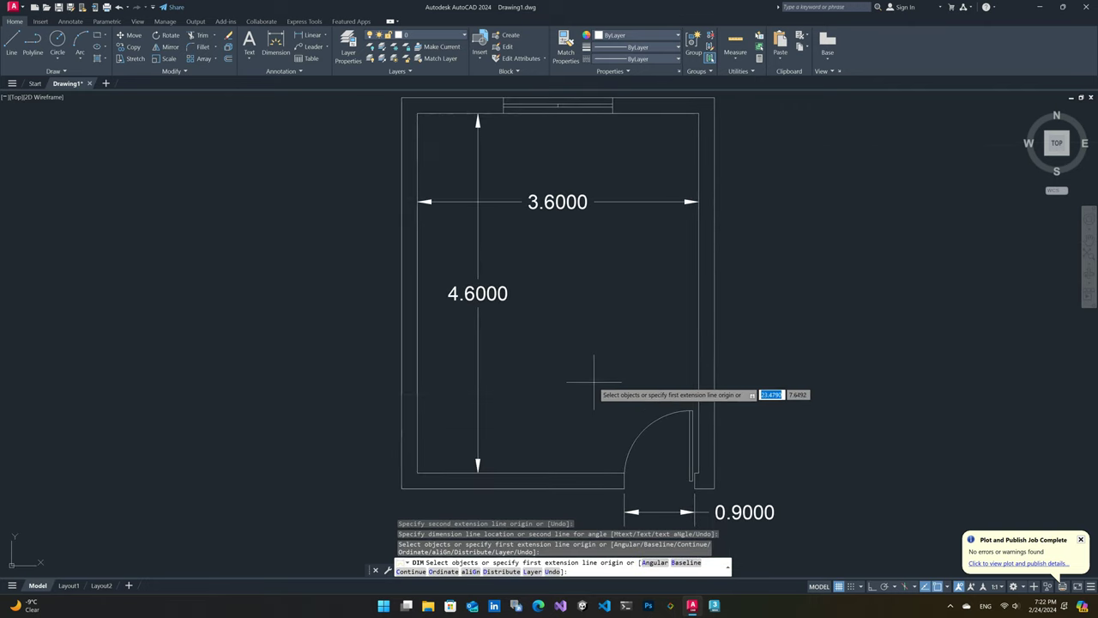
pyautogui.press('Return')
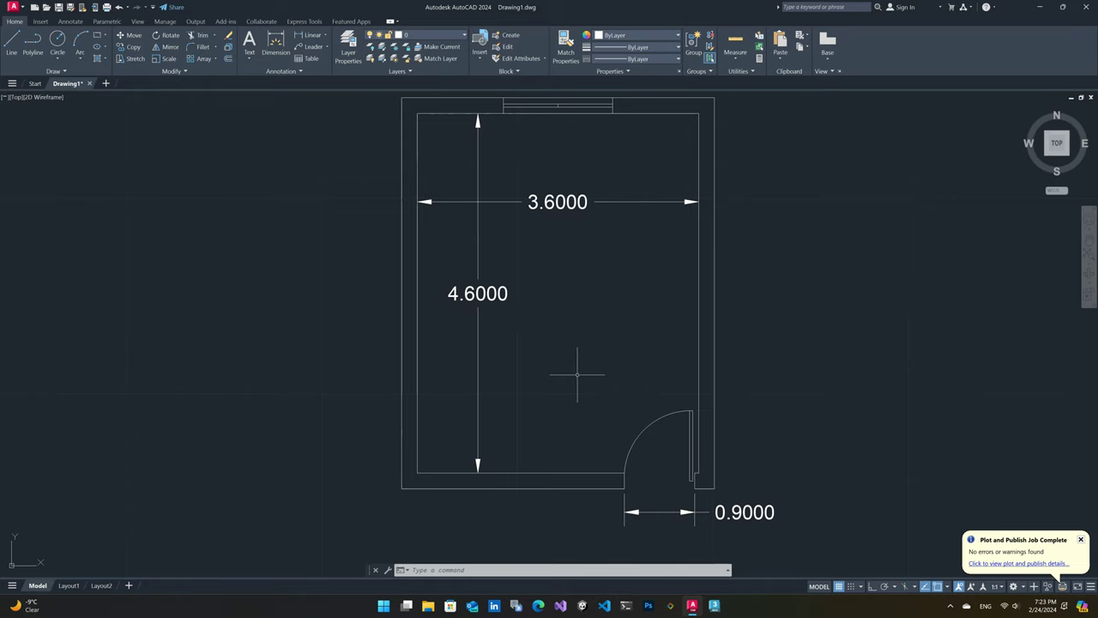
pyautogui.click(1080, 539)
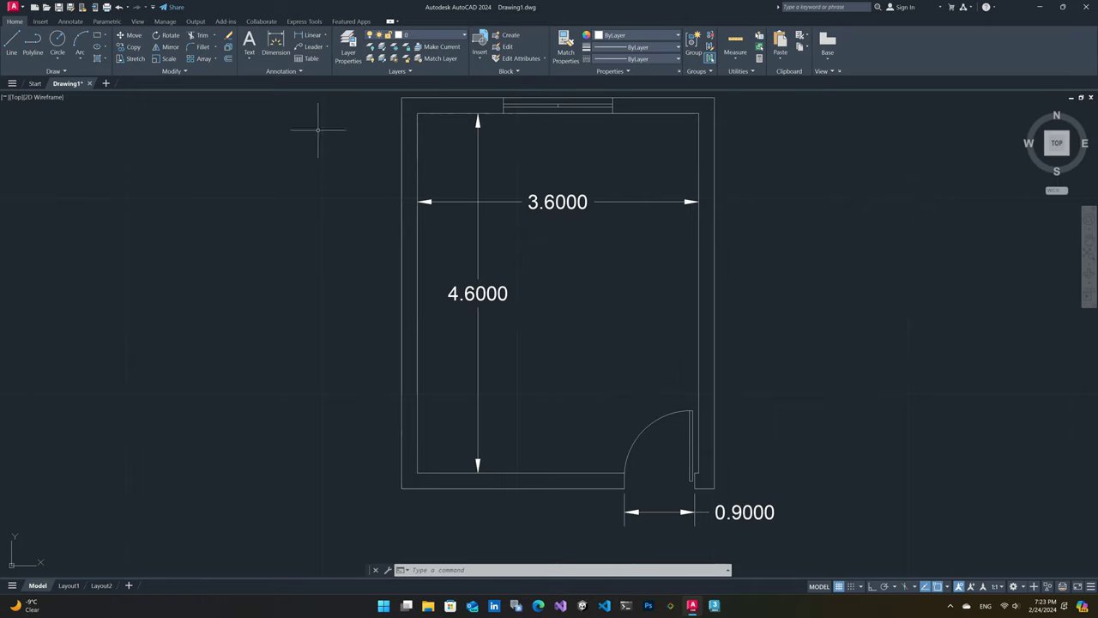
pyautogui.click(299, 71)
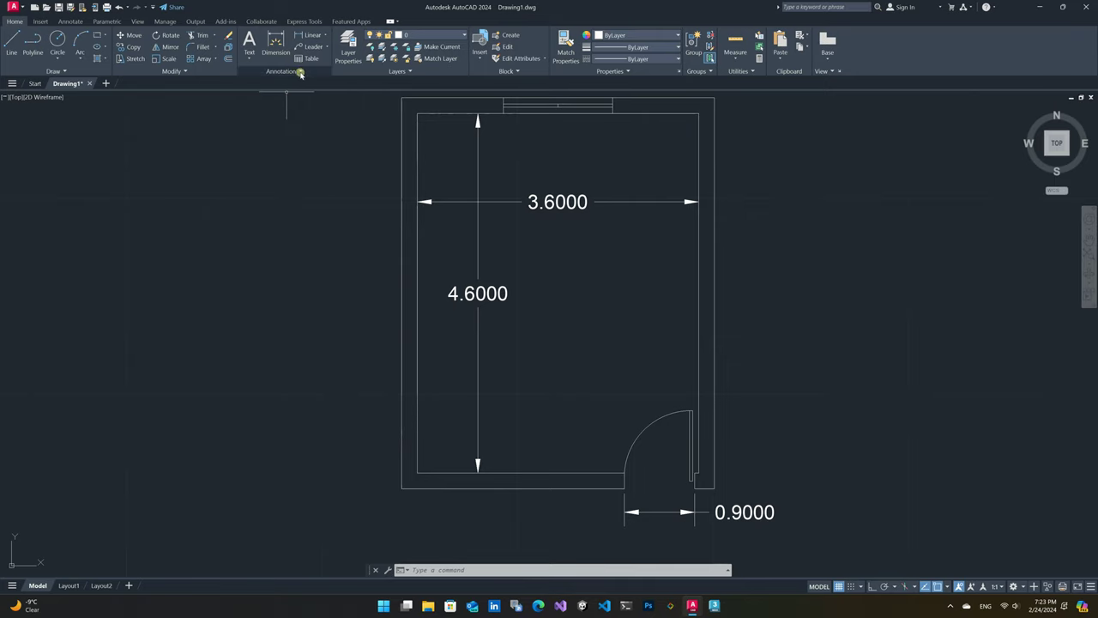
pyautogui.click(300, 72)
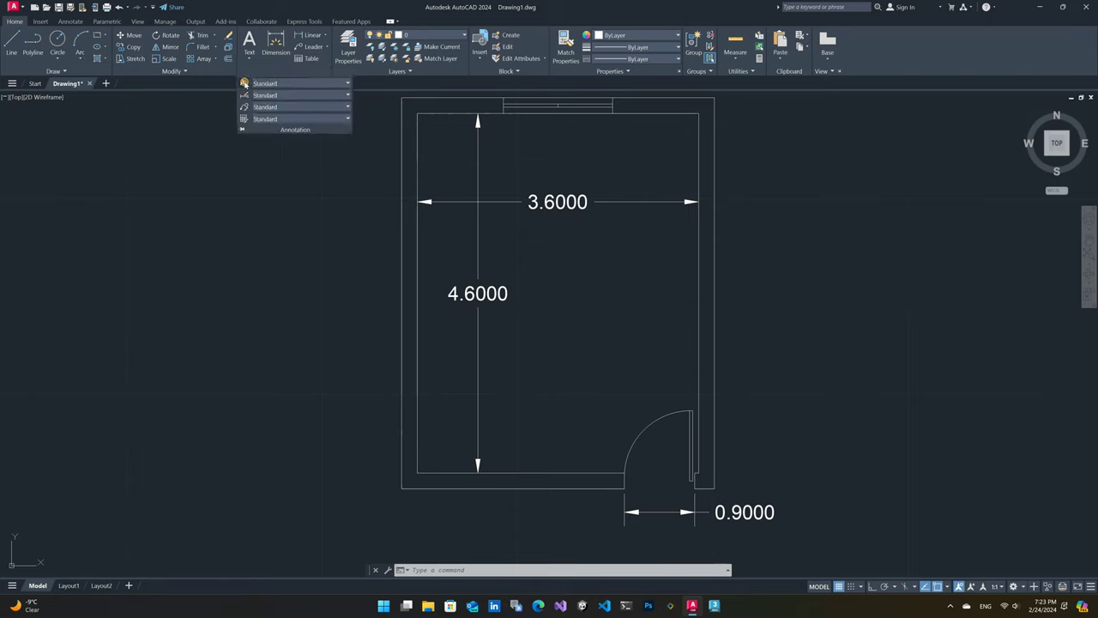
pyautogui.click(244, 83)
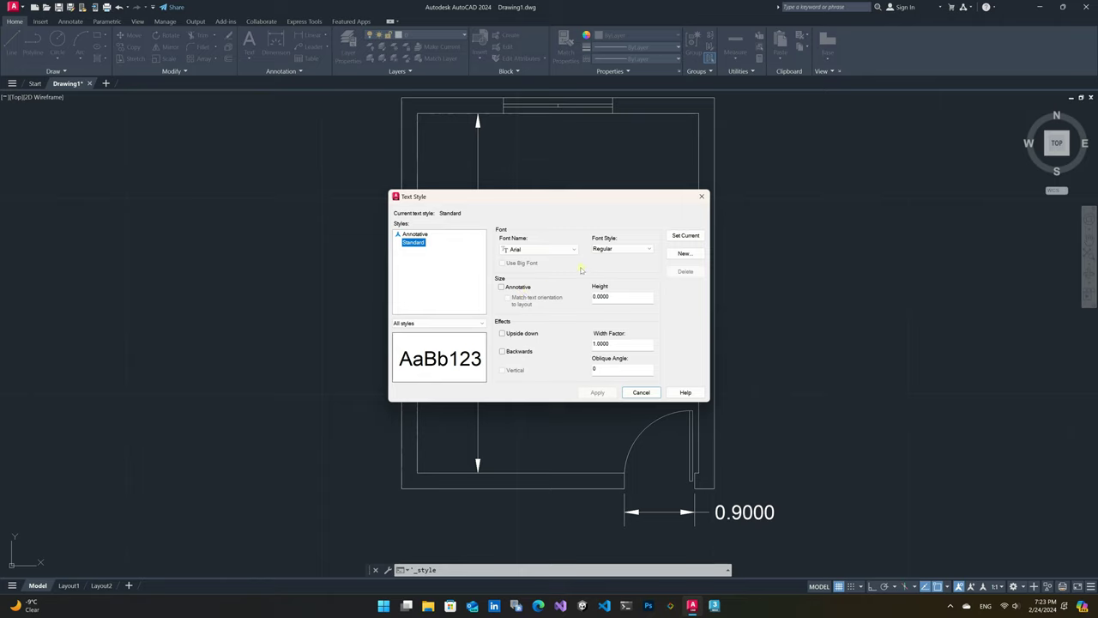
pyautogui.click(560, 248)
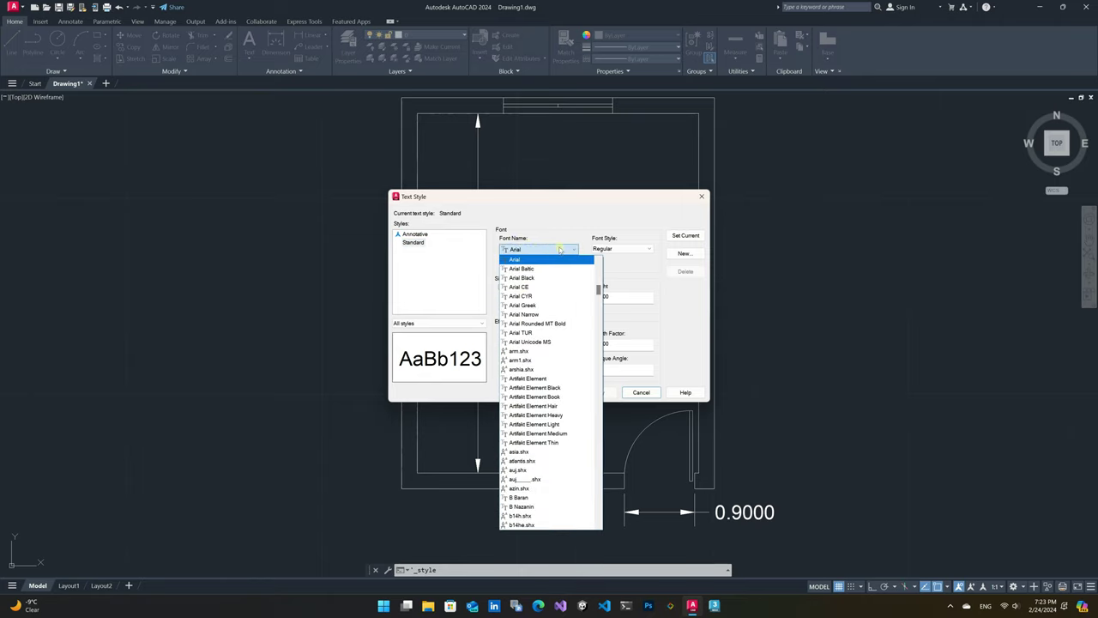
pyautogui.click(566, 232)
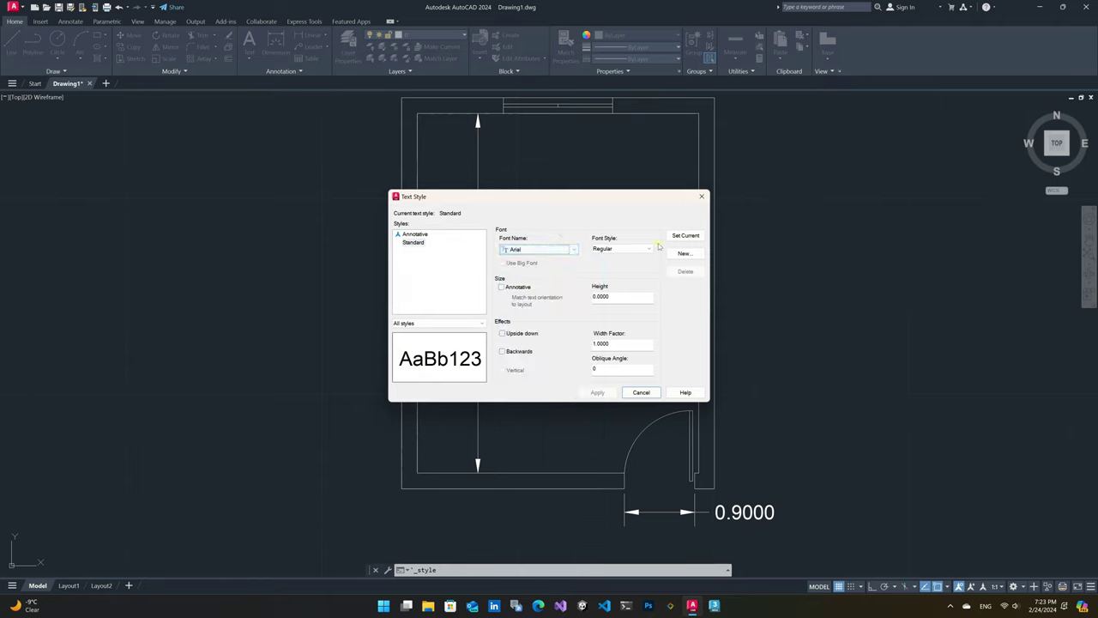
pyautogui.click(635, 296)
pyautogui.click(412, 242)
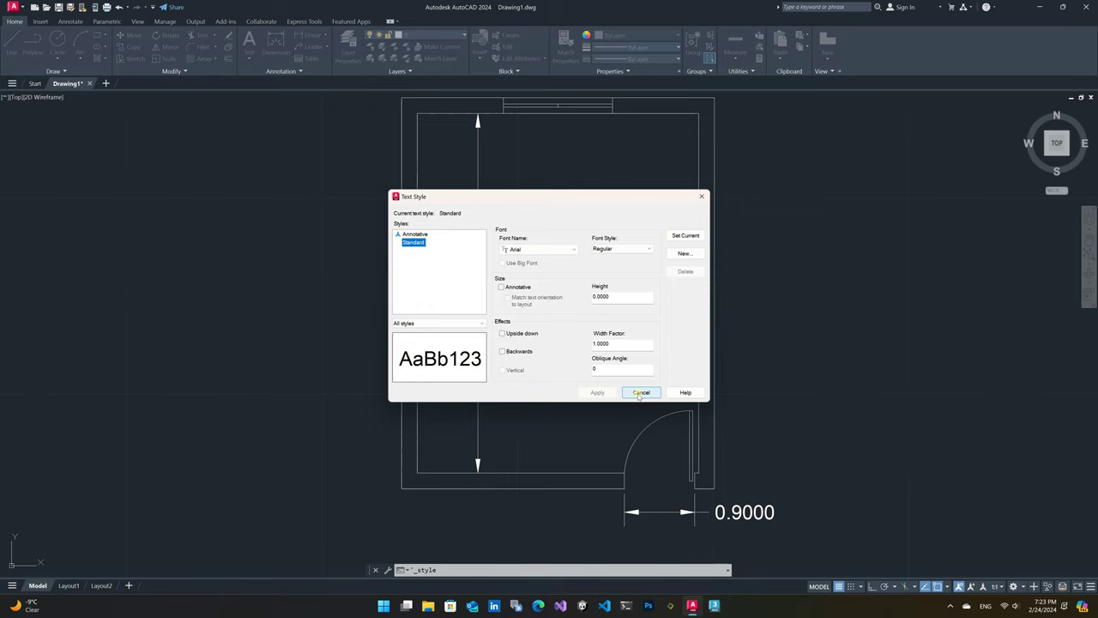
# - Close the text style settings and start modifying the Standard dimension style
pyautogui.click(639, 393)
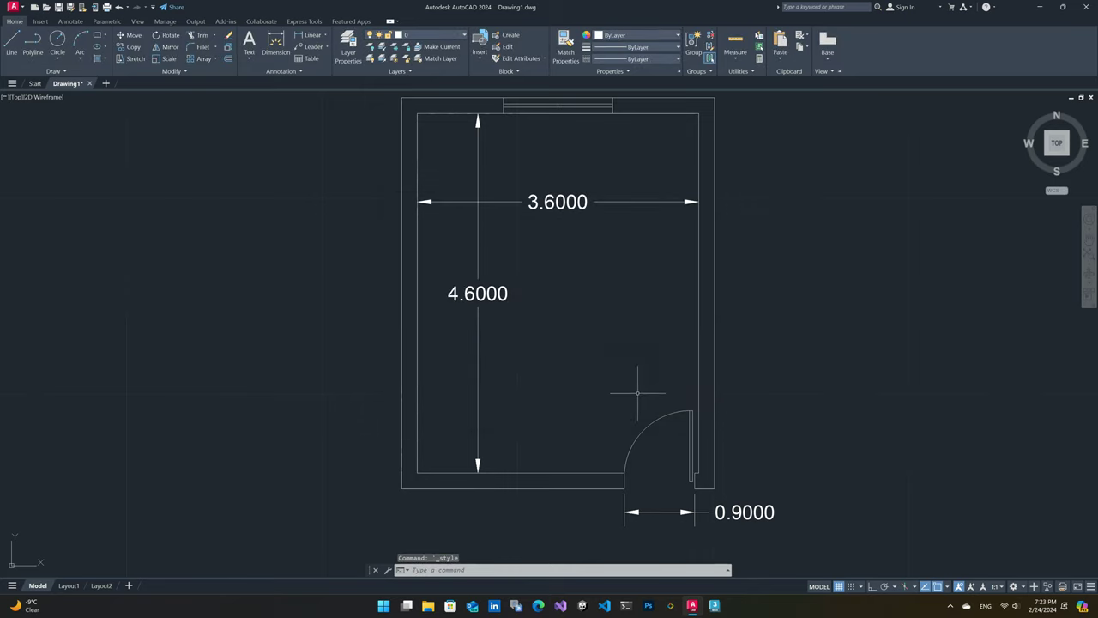
pyautogui.click(283, 72)
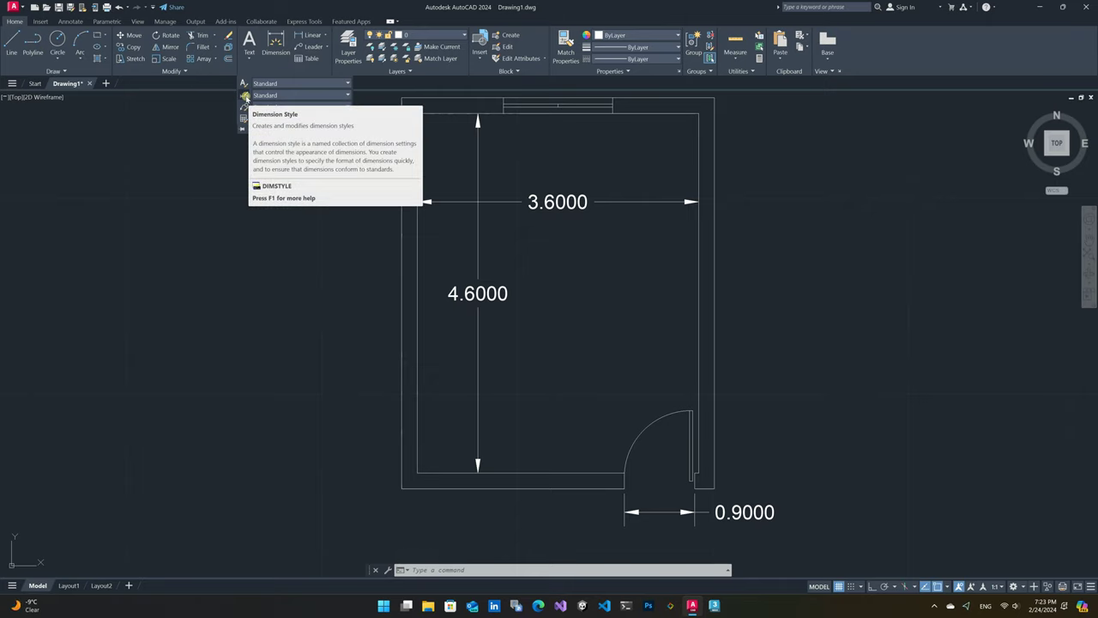
pyautogui.click(246, 97)
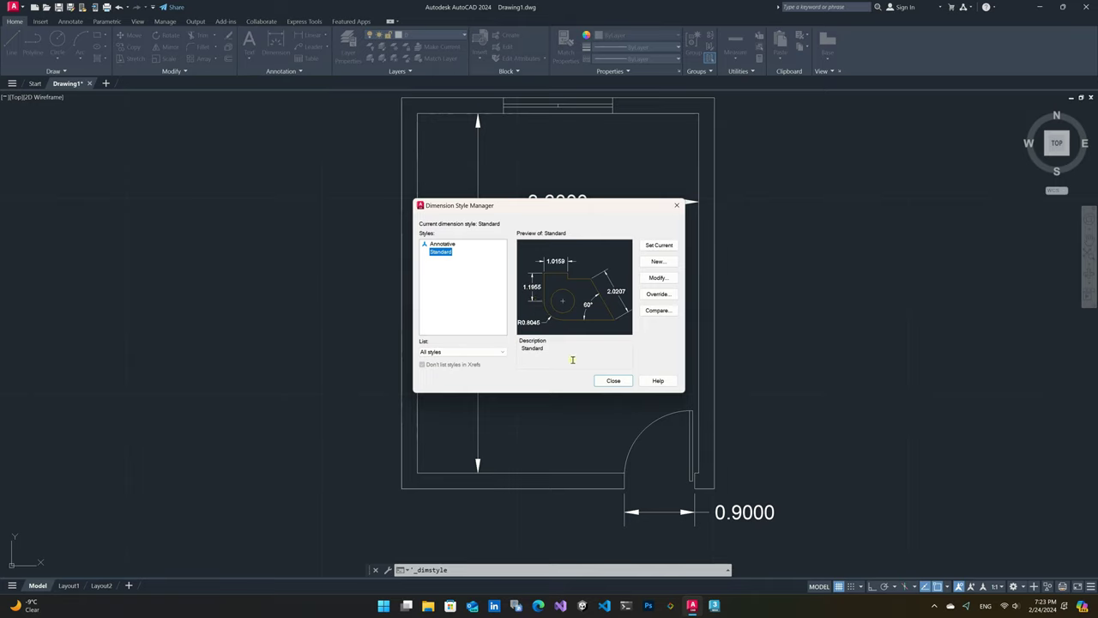
pyautogui.click(440, 253)
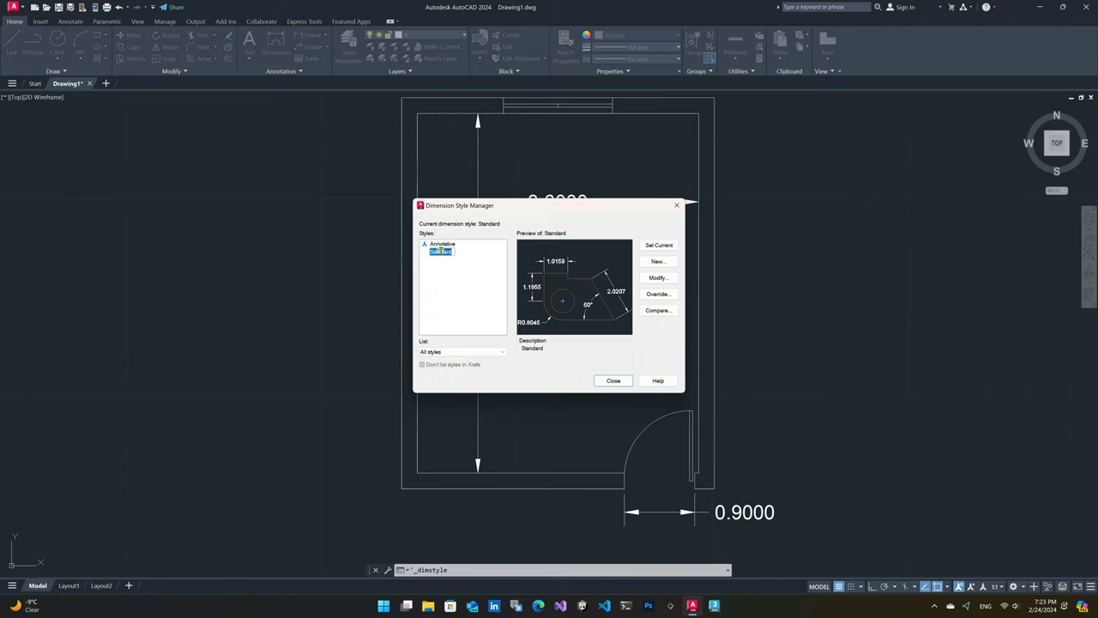
pyautogui.click(656, 277)
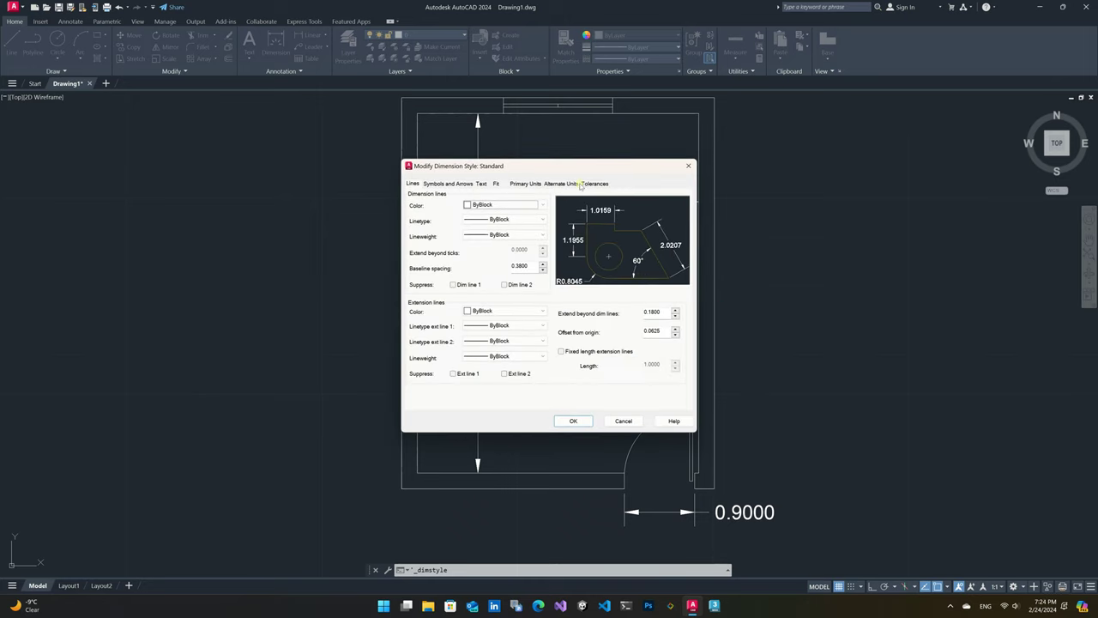
# - On Symbols and Arrows, try Dot for the first arrowhead, then revert to Closed filled
pyautogui.click(441, 185)
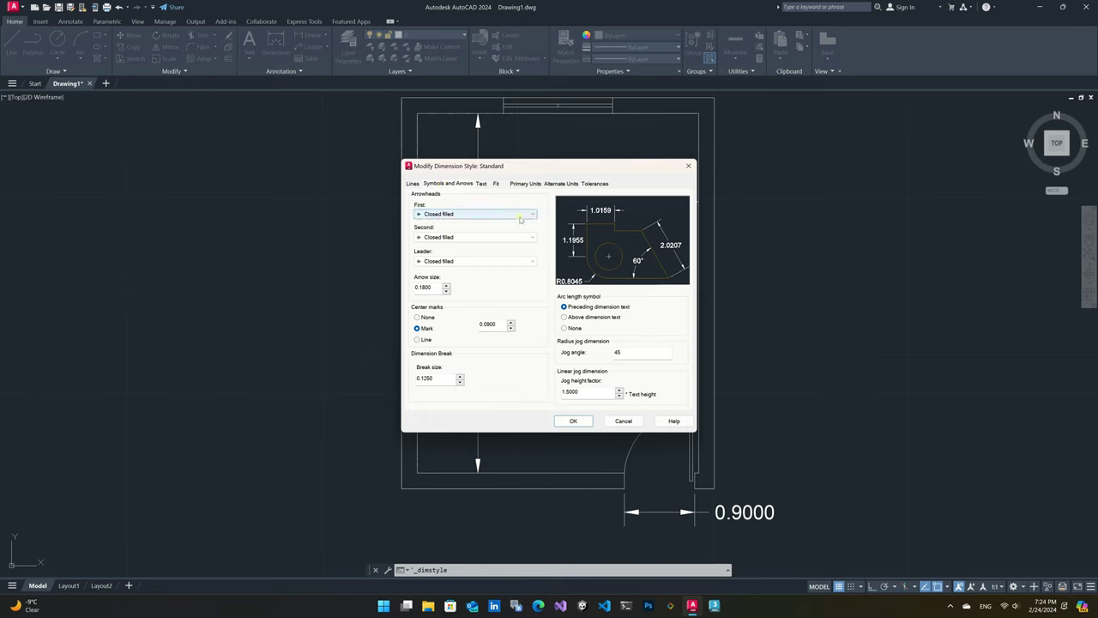
pyautogui.click(519, 216)
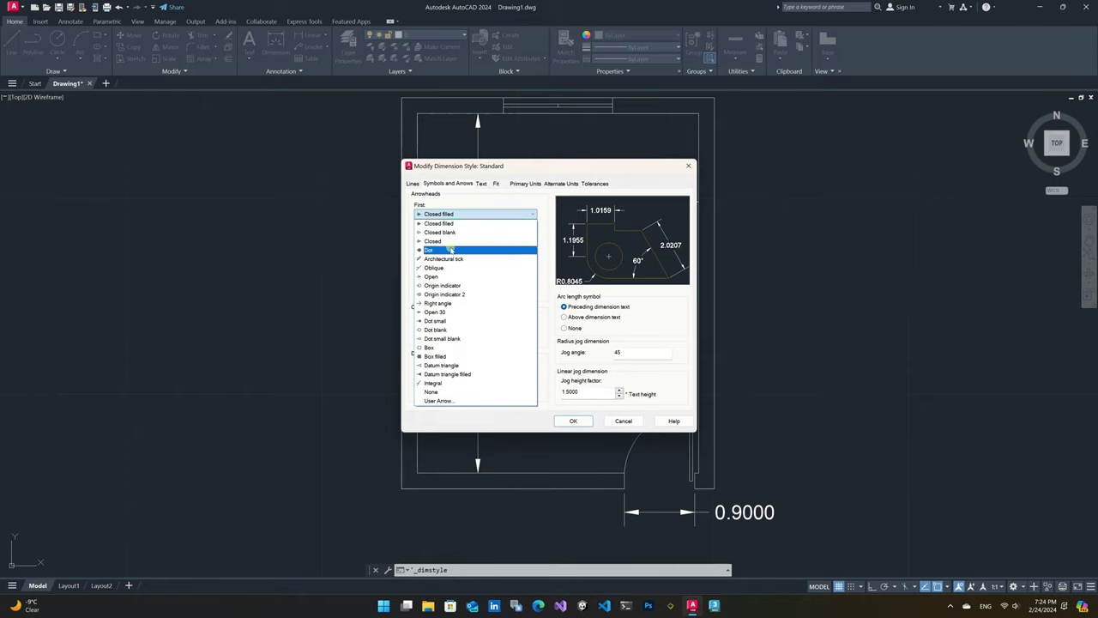
pyautogui.click(450, 249)
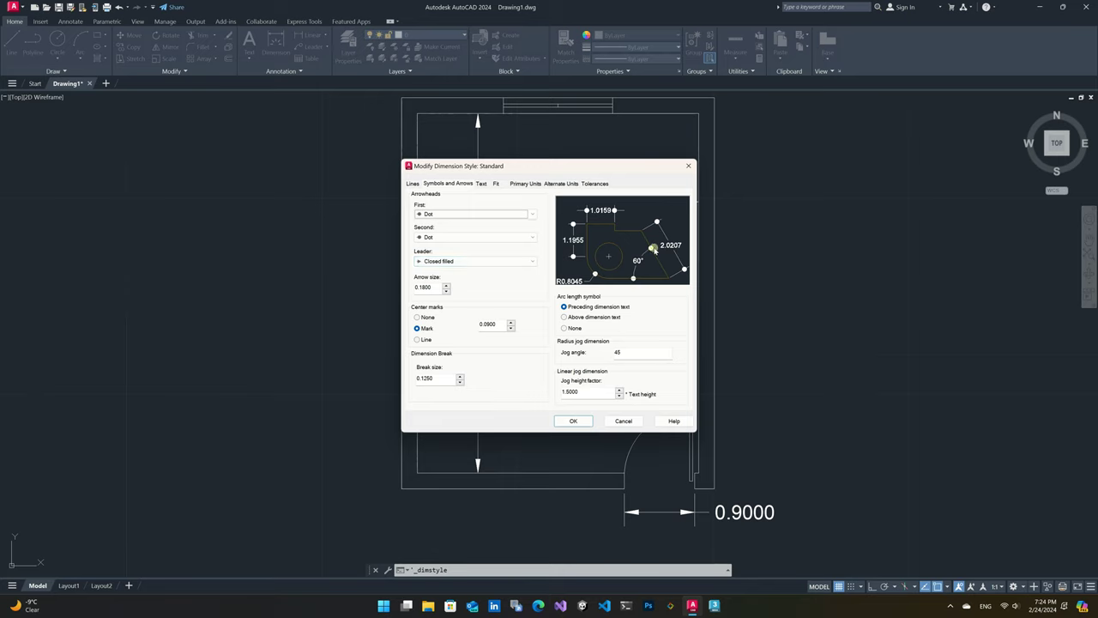
pyautogui.click(514, 214)
pyautogui.click(468, 222)
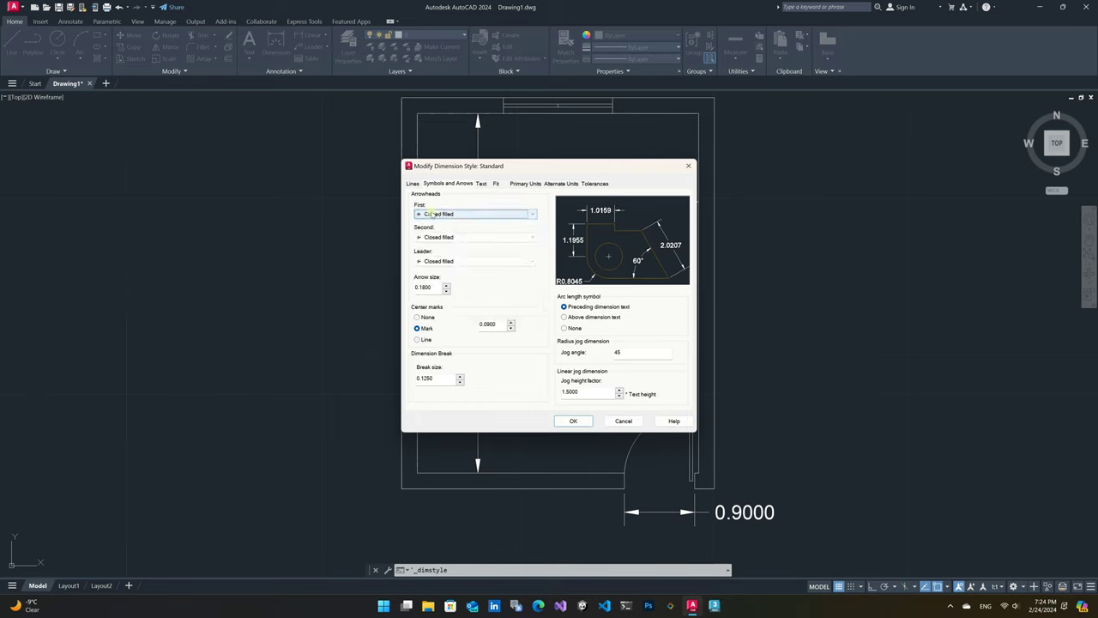
# - Lower the Standard dimension style's text height from 0.18 to 0.15
pyautogui.click(480, 185)
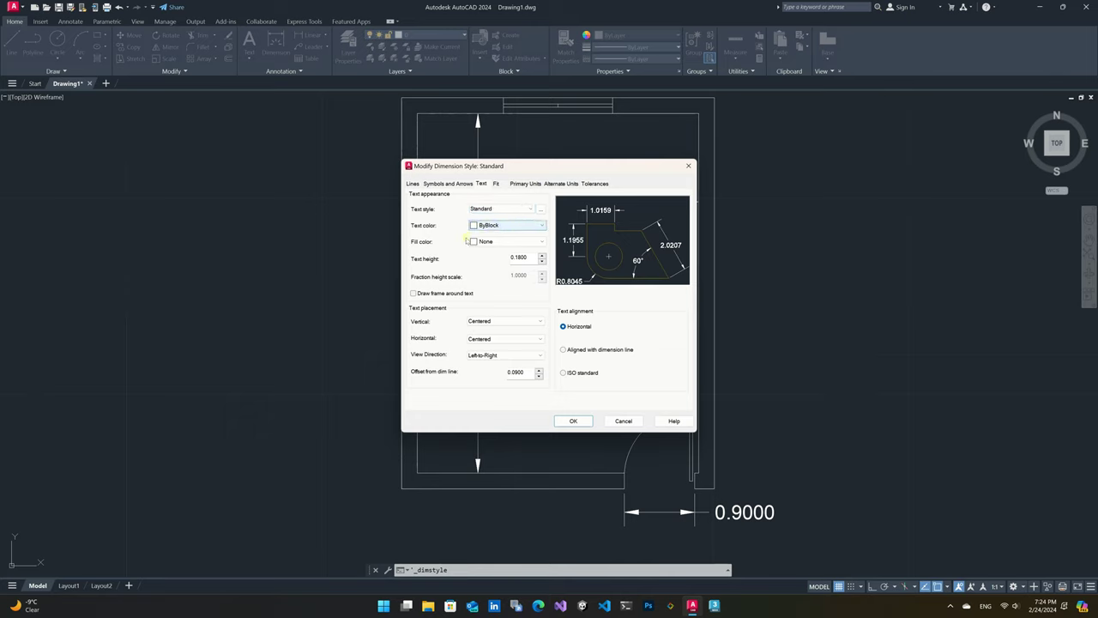
pyautogui.click(541, 264)
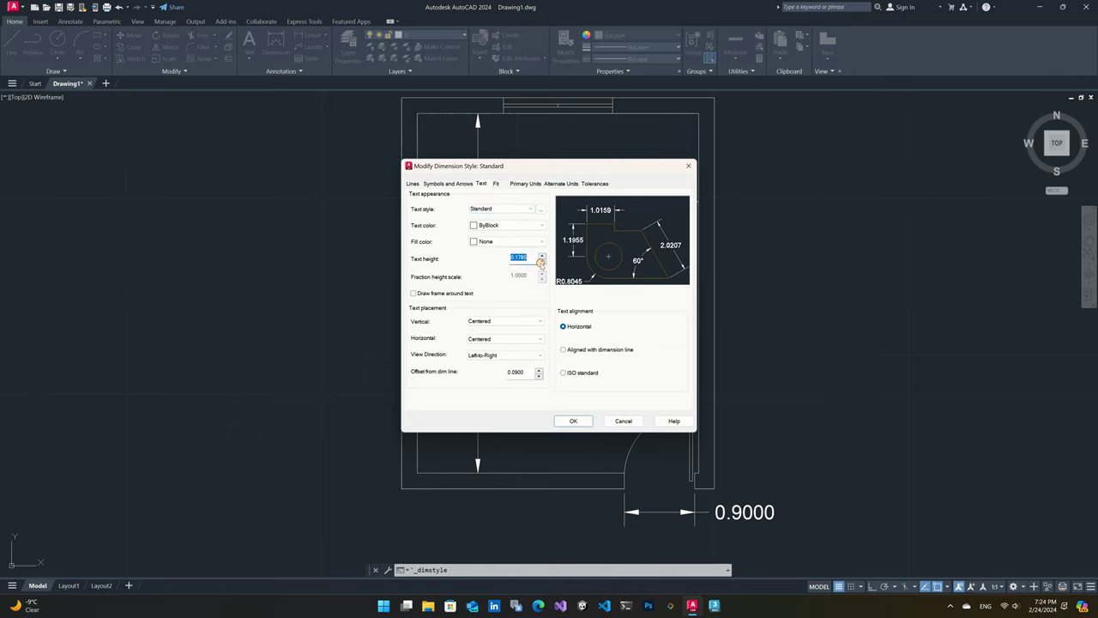
pyautogui.click(542, 265)
pyautogui.write('0.15')
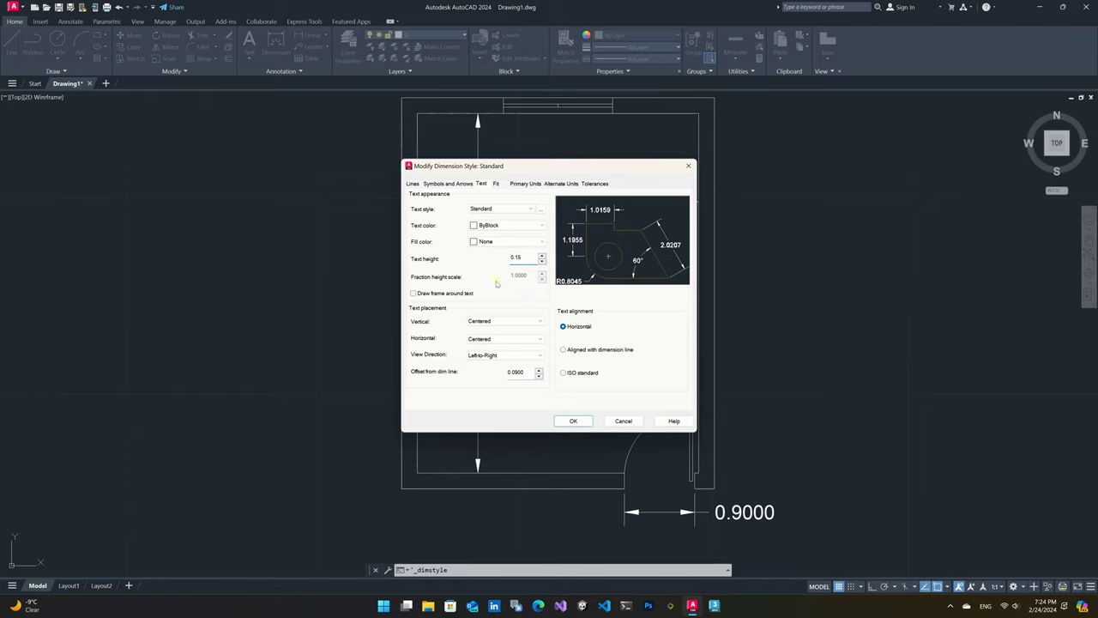
pyautogui.press('Tab')
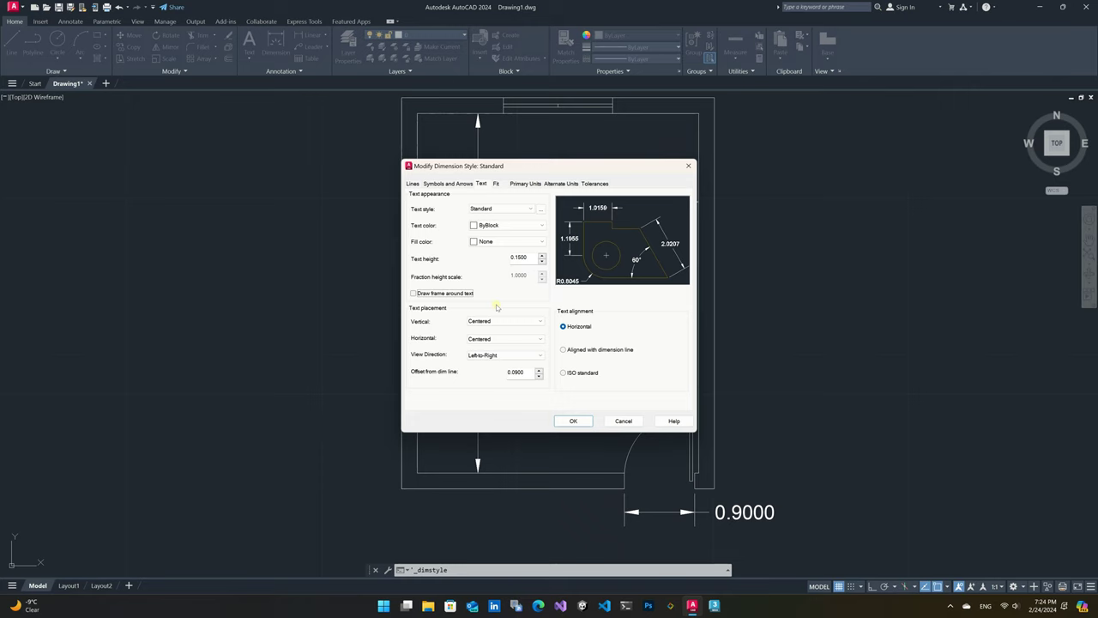
pyautogui.click(495, 185)
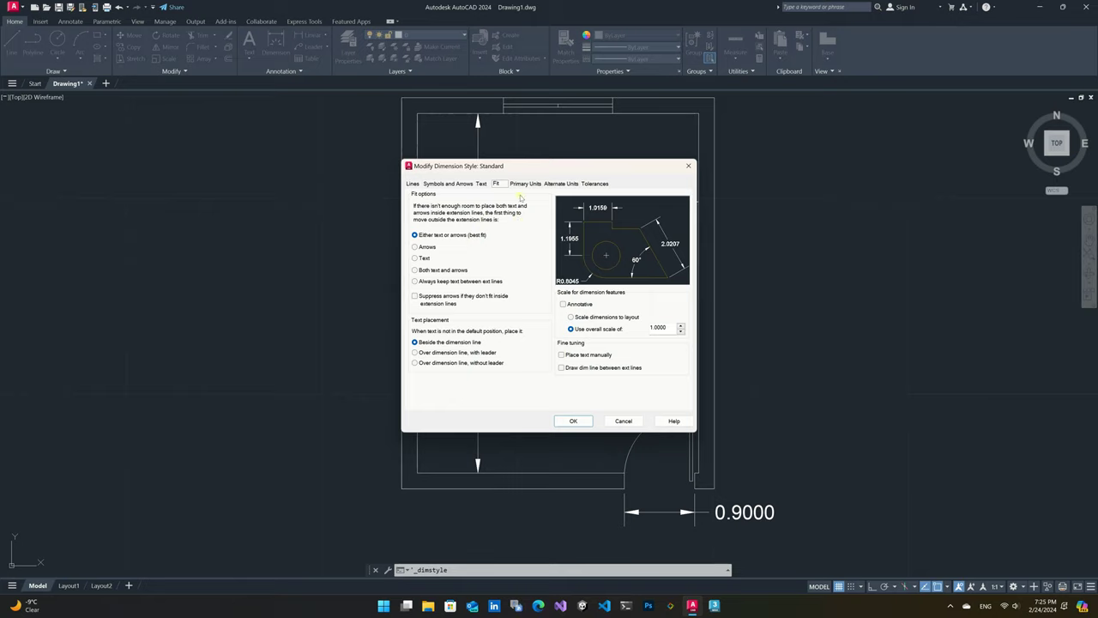
# - Set the Standard style's primary linear precision to 0.00 and accept the change
pyautogui.click(526, 185)
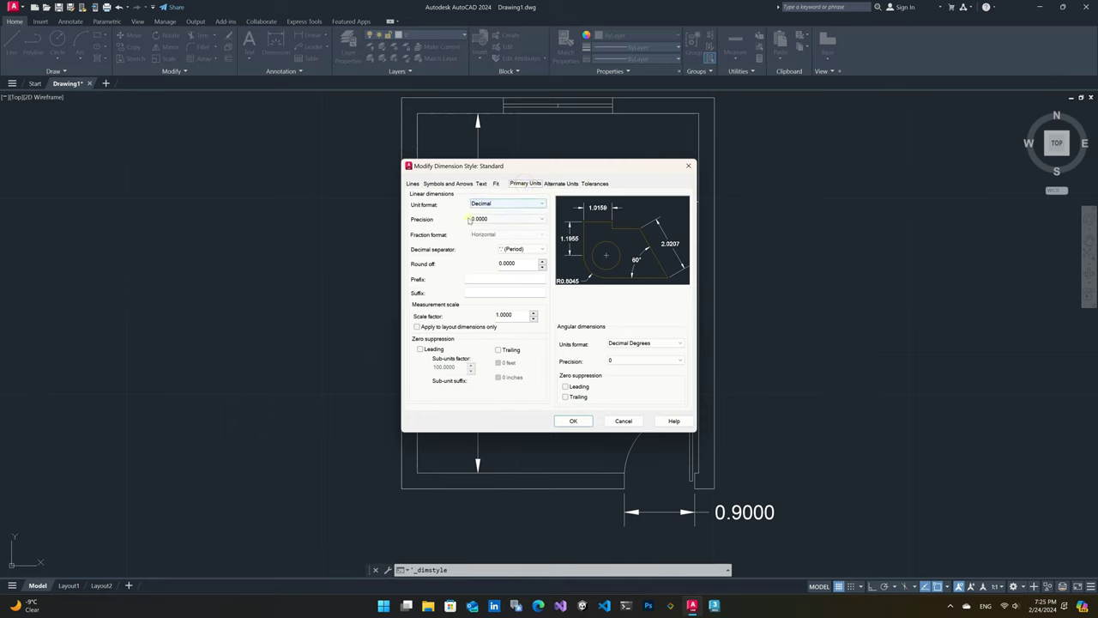
pyautogui.click(499, 219)
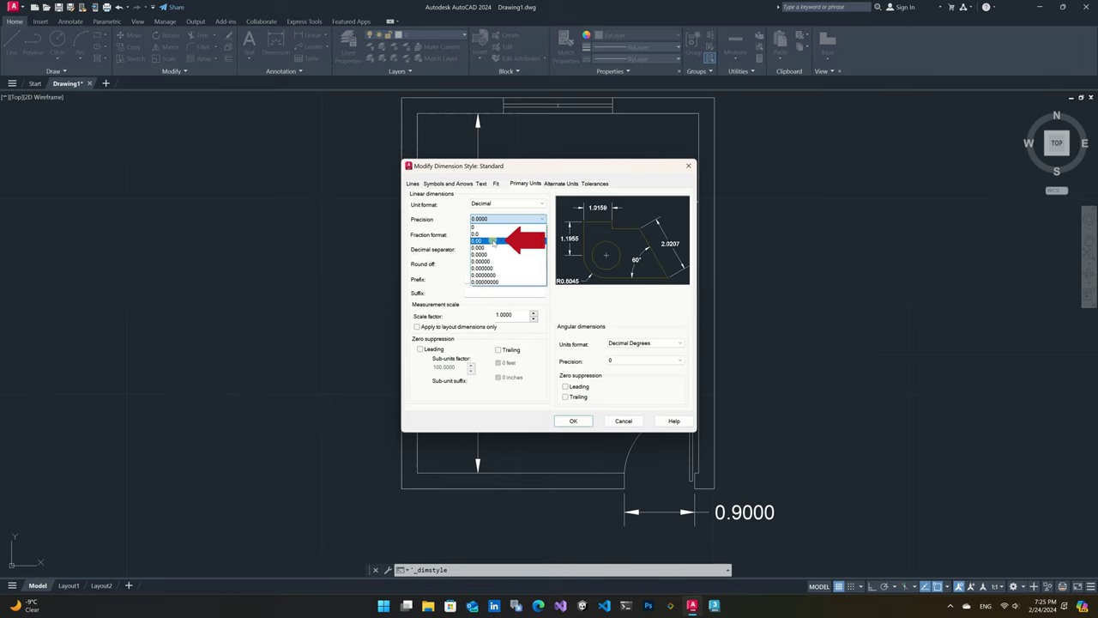
pyautogui.click(494, 241)
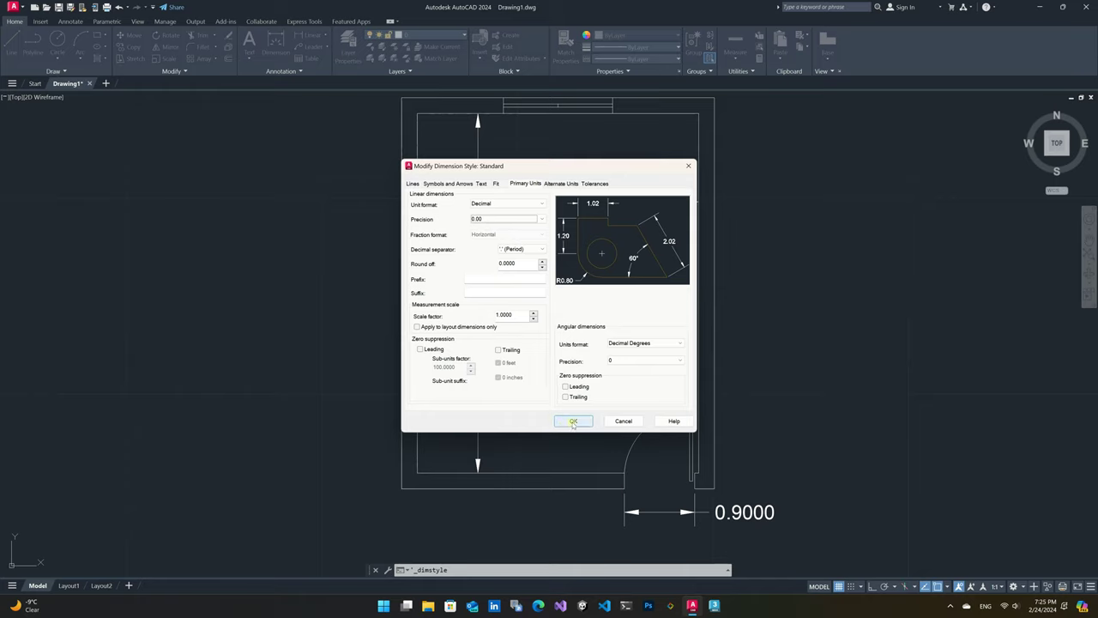
pyautogui.click(573, 422)
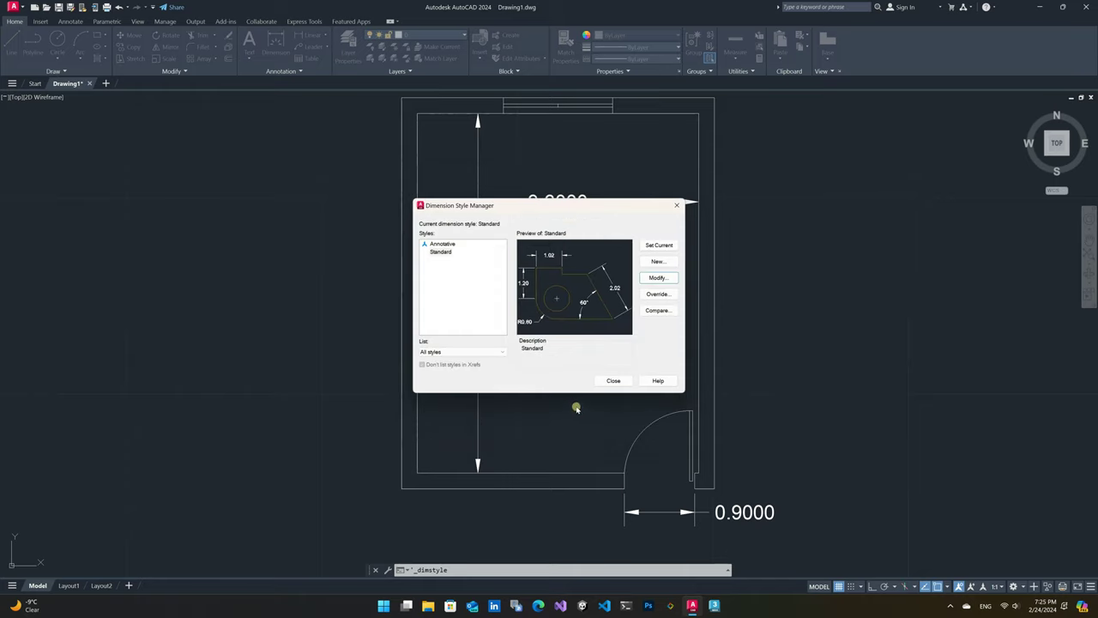
# - Close the style manager so dimensions read 3.60, 4.60 and 0.90, then nudge the plan up
pyautogui.click(614, 380)
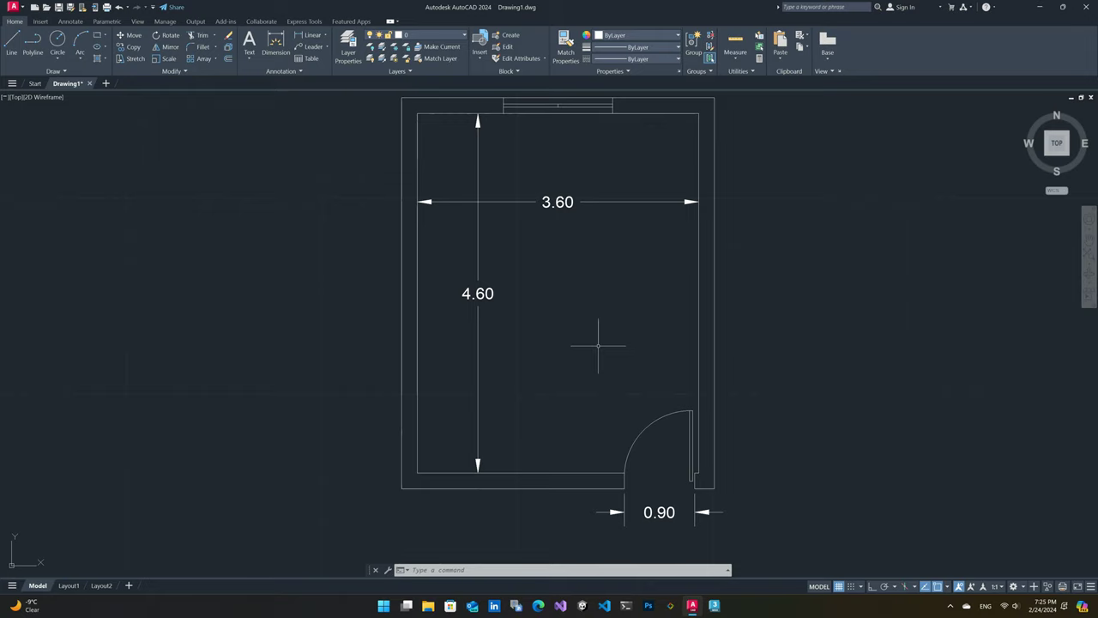
pyautogui.scroll(-2, 588, 318)
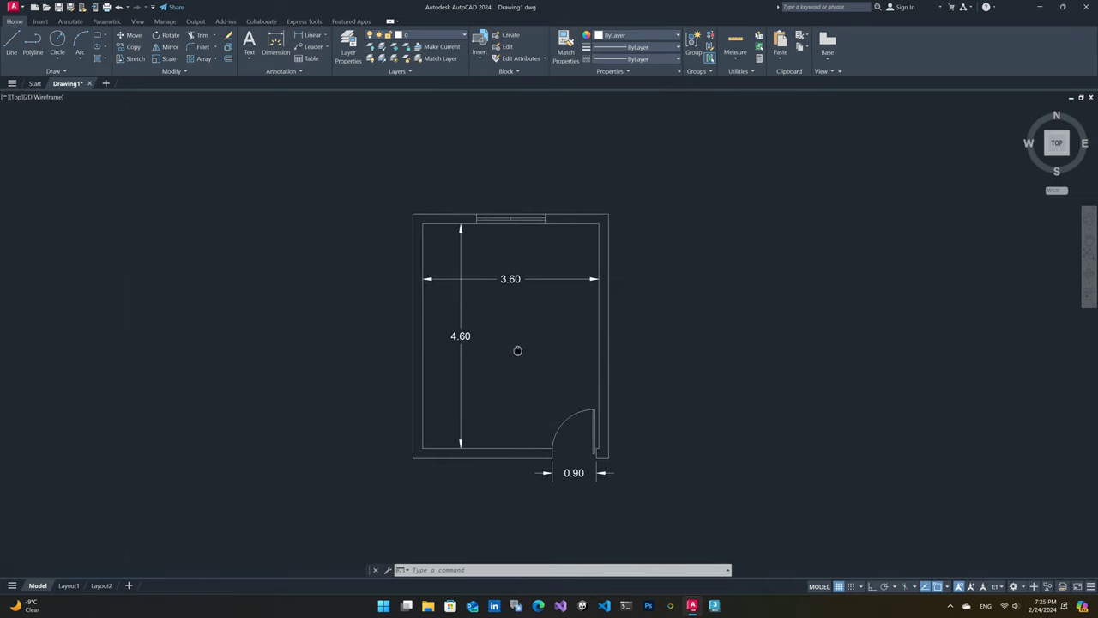
pyautogui.scroll(2, 490, 354)
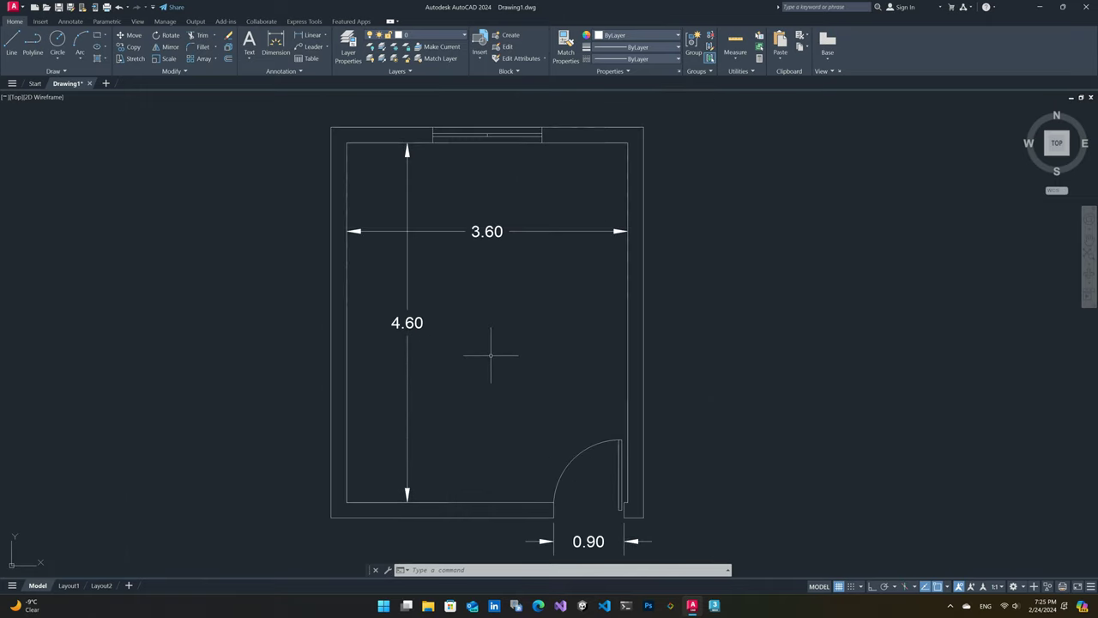
pyautogui.moveTo(492, 357); pyautogui.dragTo(495, 343, button='middle')
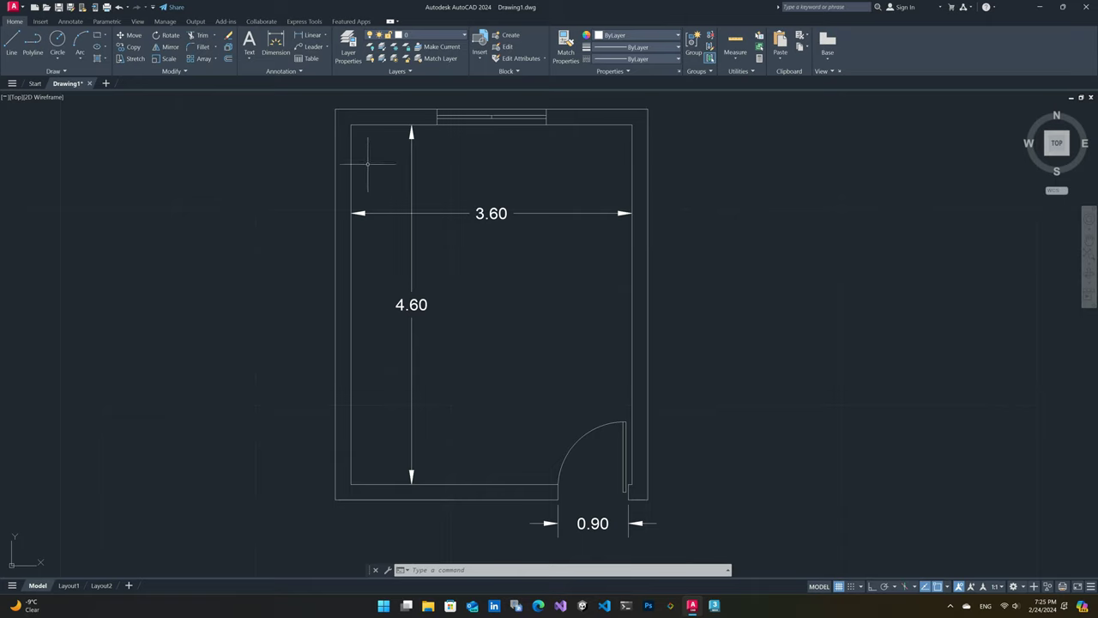
# - Add a second 3.60 linear width dimension between the inner walls below the first
pyautogui.click(324, 35)
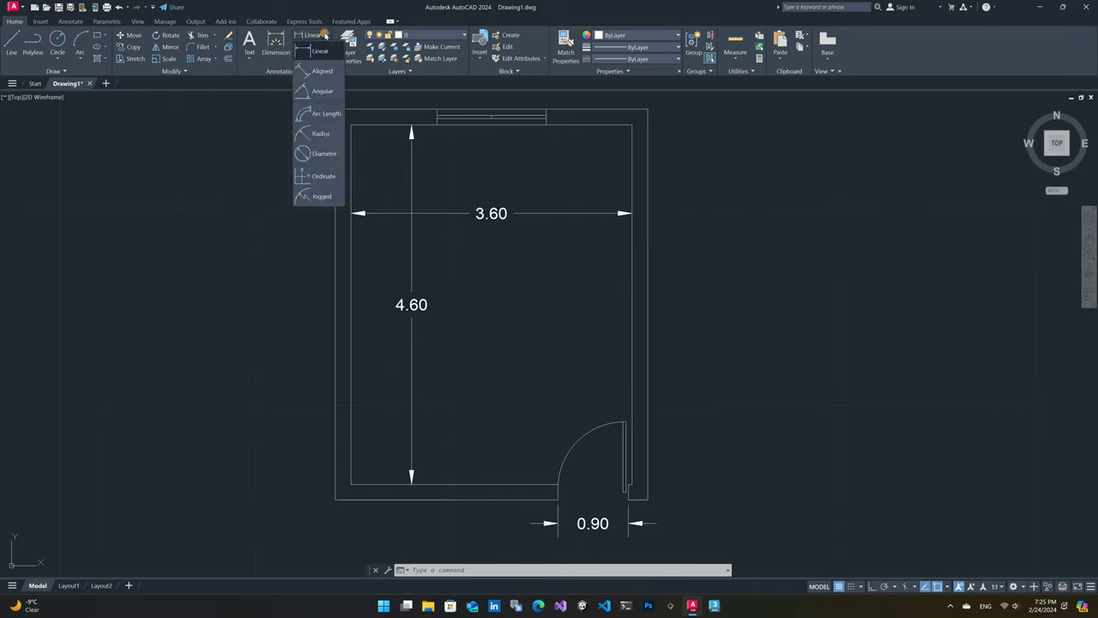
pyautogui.click(323, 52)
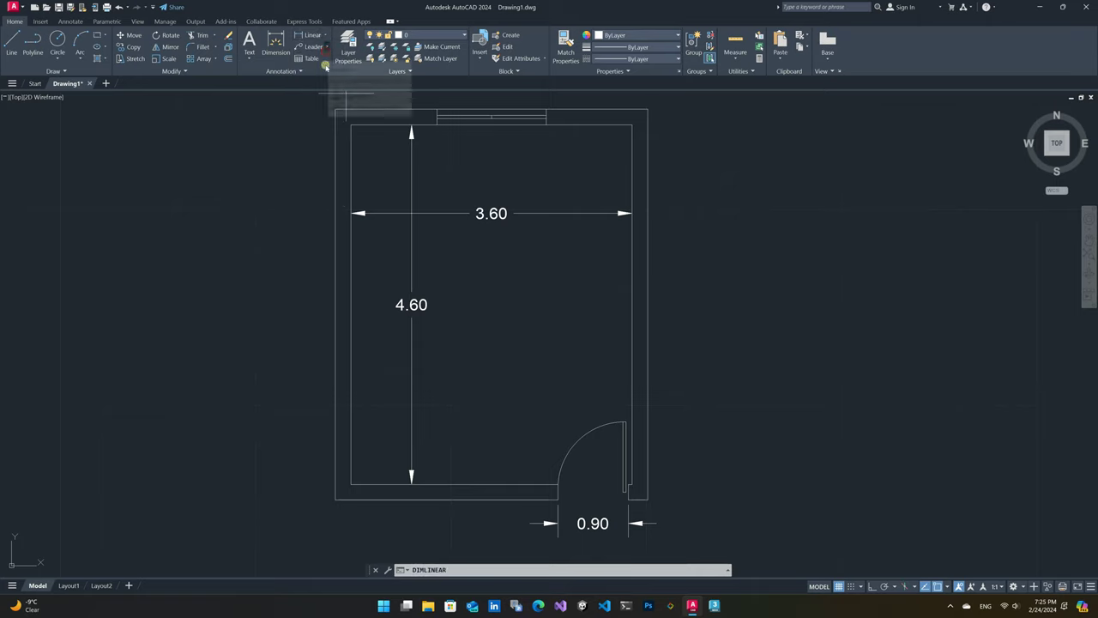
pyautogui.click(351, 264)
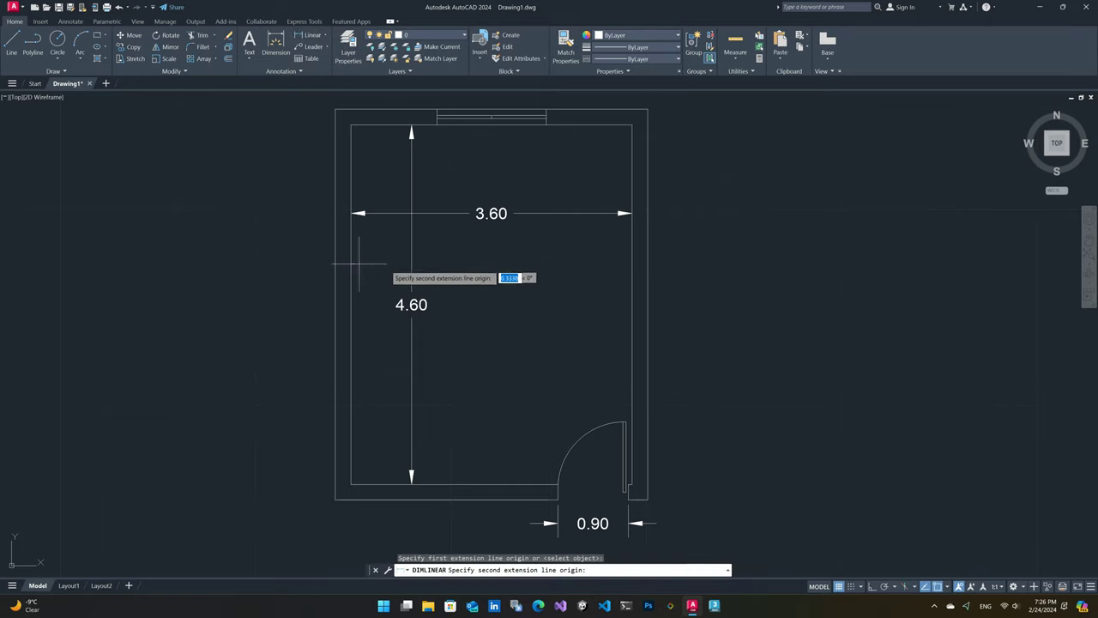
pyautogui.click(632, 264)
pyautogui.click(611, 256)
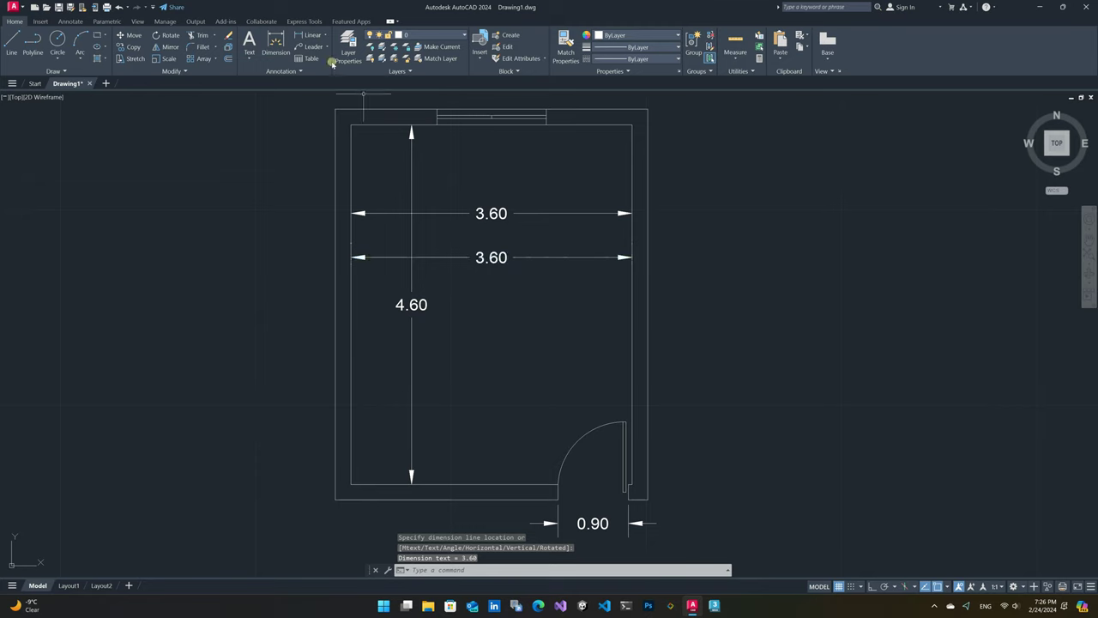
# - Add a 5.84 aligned dimension diagonally from the bottom-left to the top-right inner corner
pyautogui.click(325, 35)
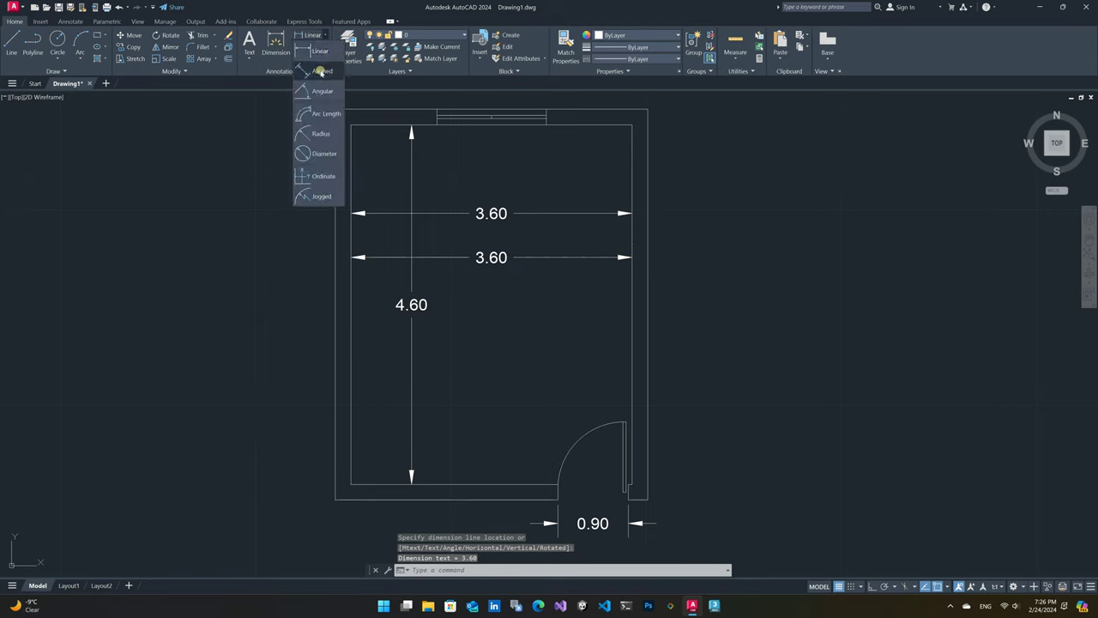
pyautogui.click(320, 71)
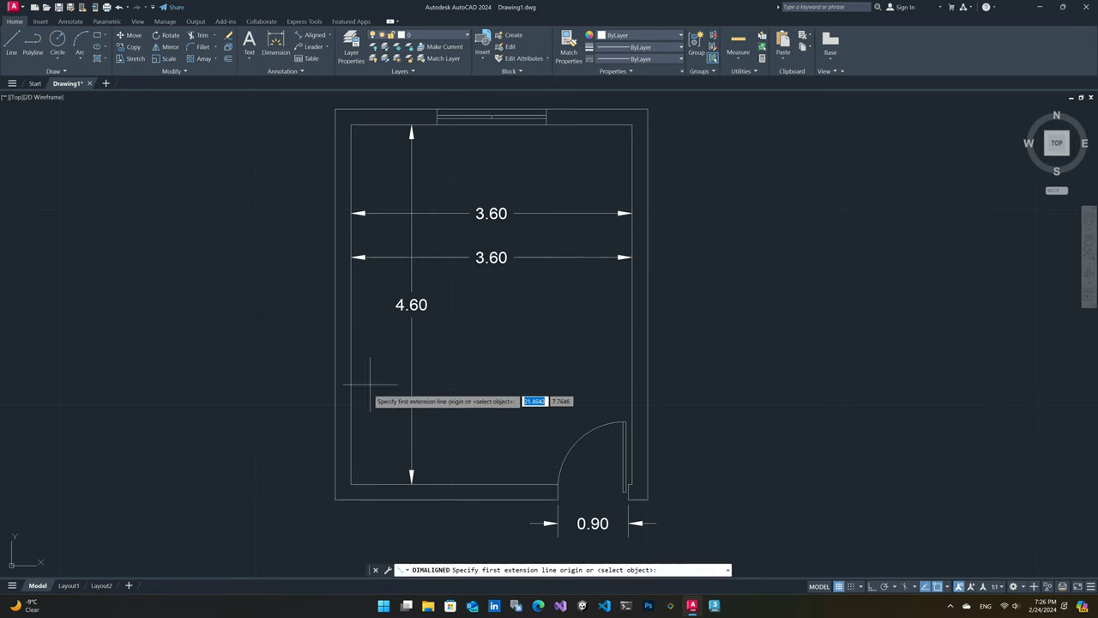
pyautogui.click(351, 484)
pyautogui.click(632, 124)
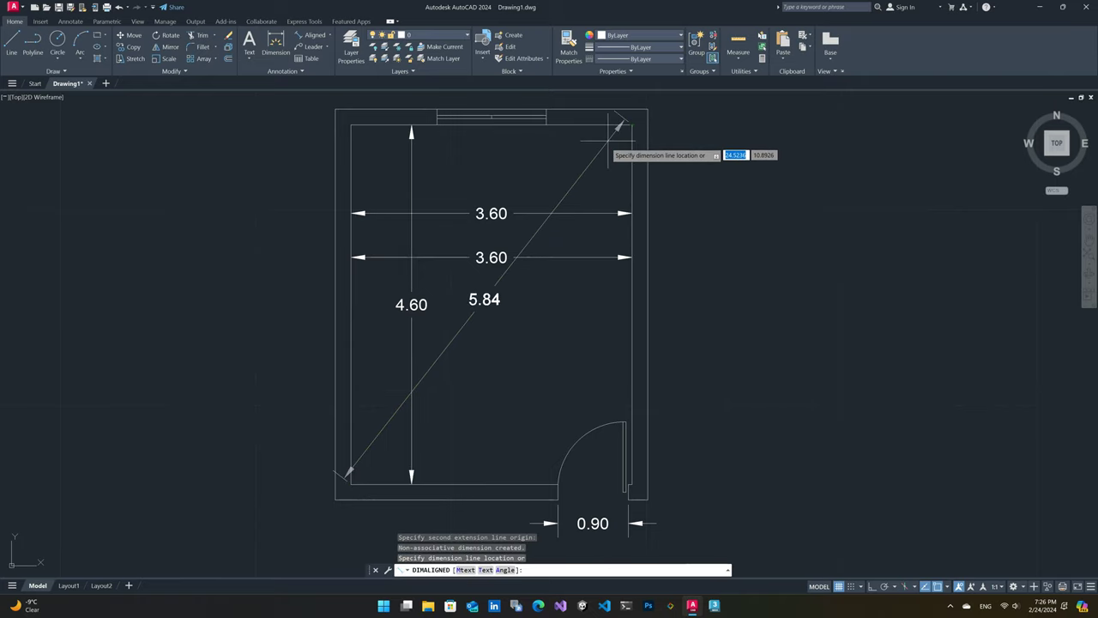
pyautogui.click(615, 128)
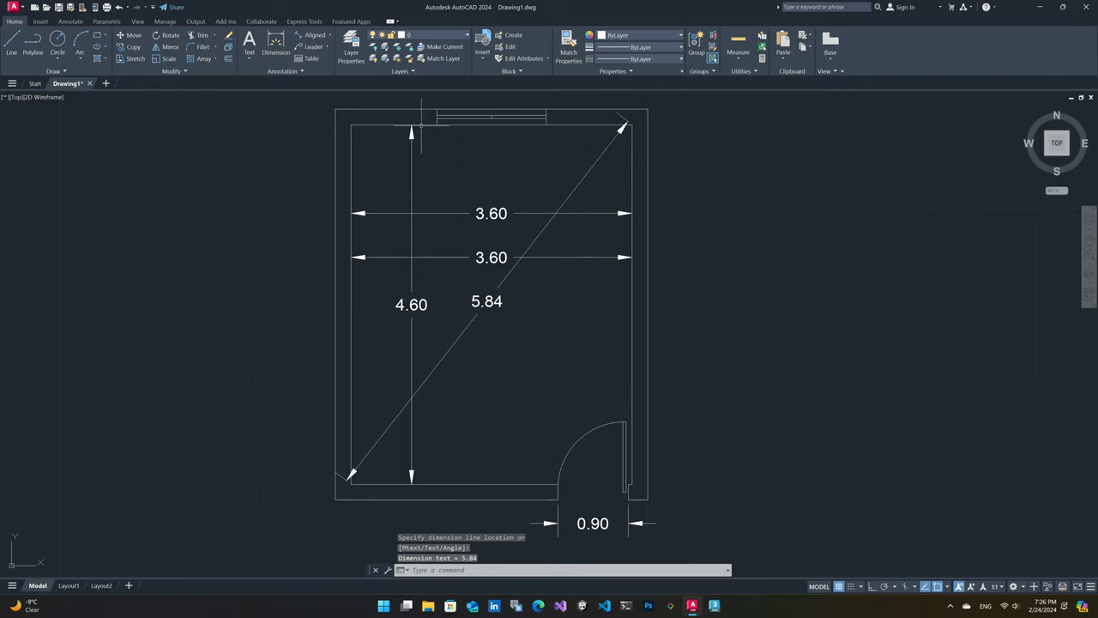
pyautogui.click(330, 35)
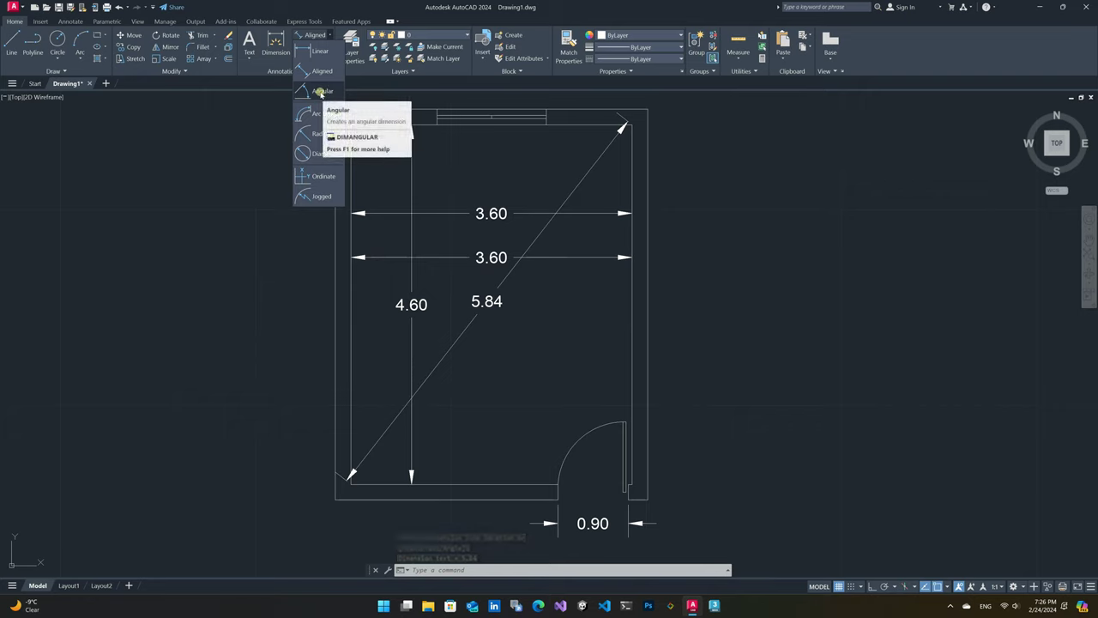
pyautogui.press('Escape')
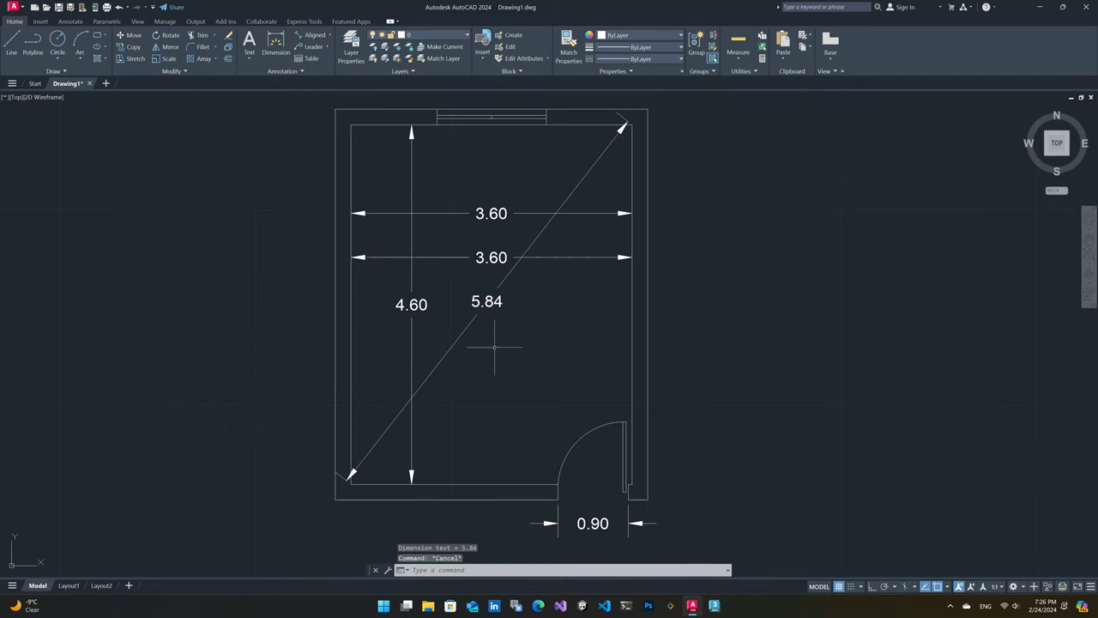
# - Draw a horizontal line and a diagonal line sharing a left endpoint, left of the room
pyautogui.write('l')
pyautogui.press('Return')
pyautogui.click(115, 309)
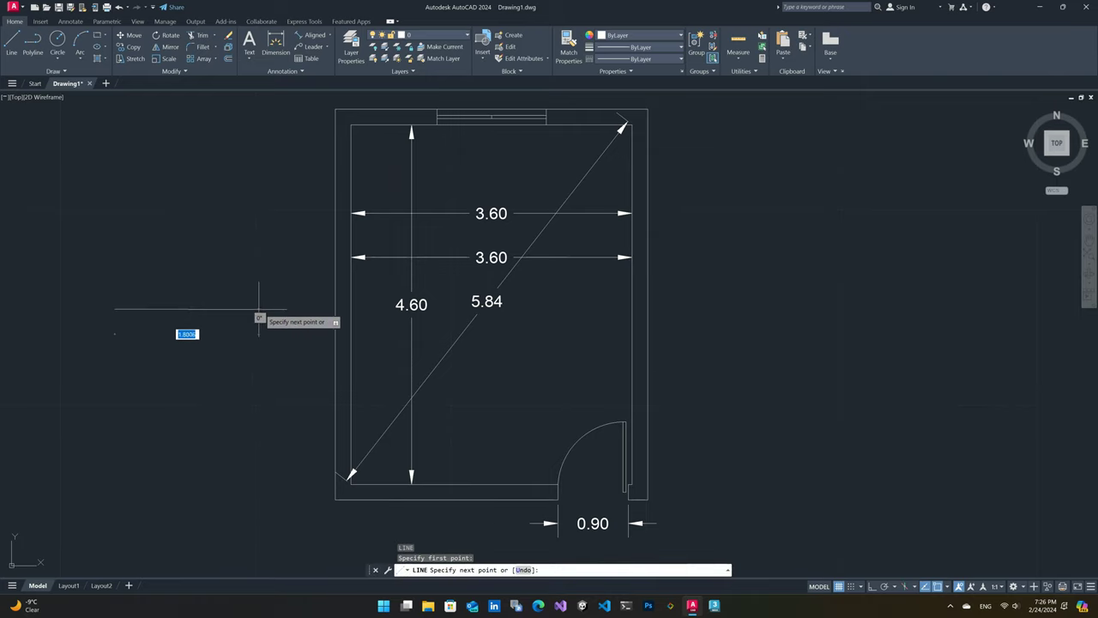
pyautogui.click(264, 309)
pyautogui.press('Return')
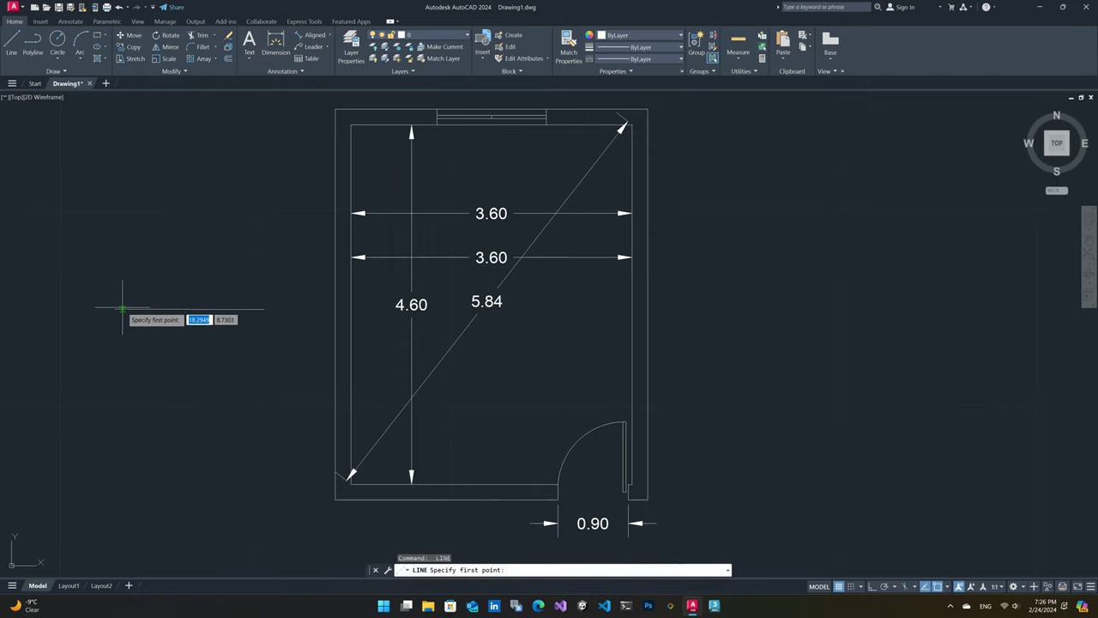
pyautogui.click(115, 309)
pyautogui.click(235, 186)
pyautogui.press('Escape')
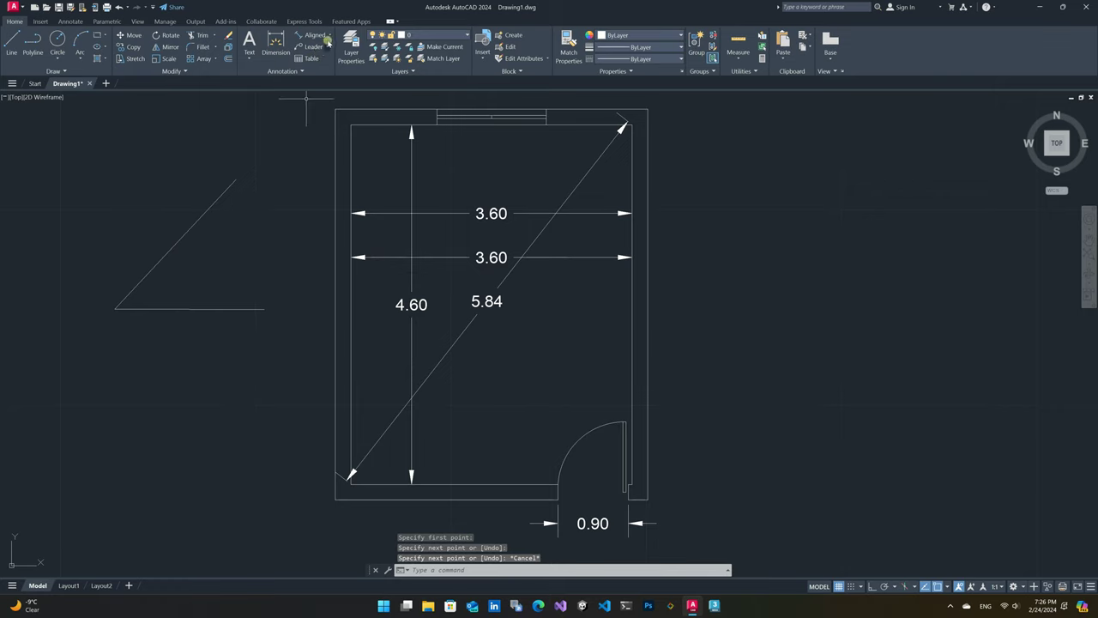
# - Dimension the angle between the two lines with a 47° angular dimension
pyautogui.click(332, 35)
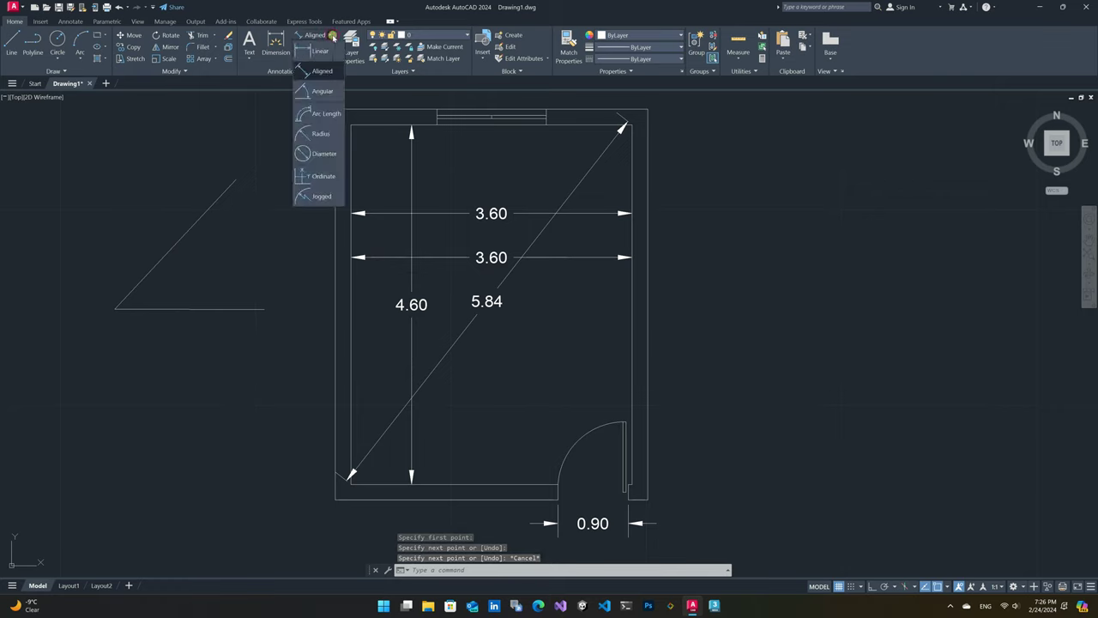
pyautogui.click(319, 92)
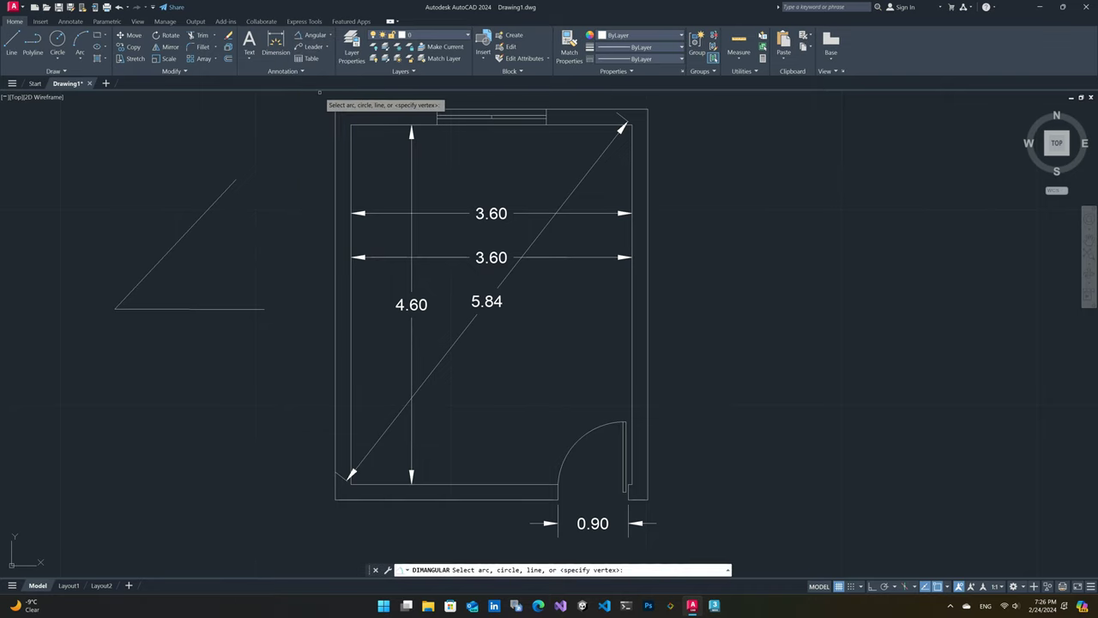
pyautogui.click(211, 308)
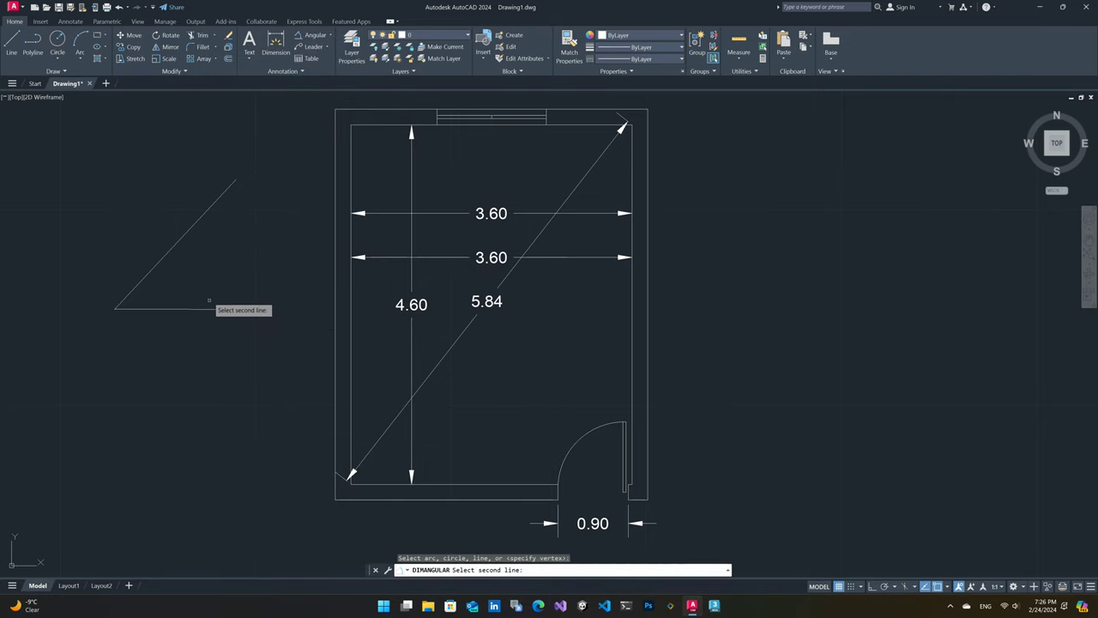
pyautogui.click(182, 235)
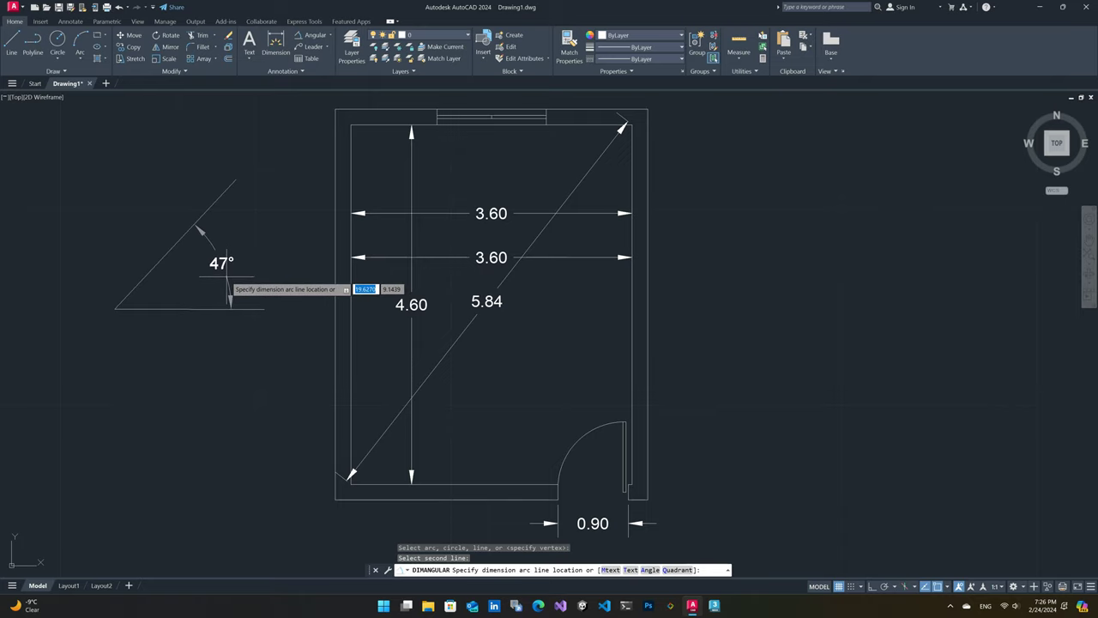
pyautogui.click(230, 289)
# - Stretch the base line's end grip downward so the angle reads 60°
pyautogui.scroll(5, 190, 281)
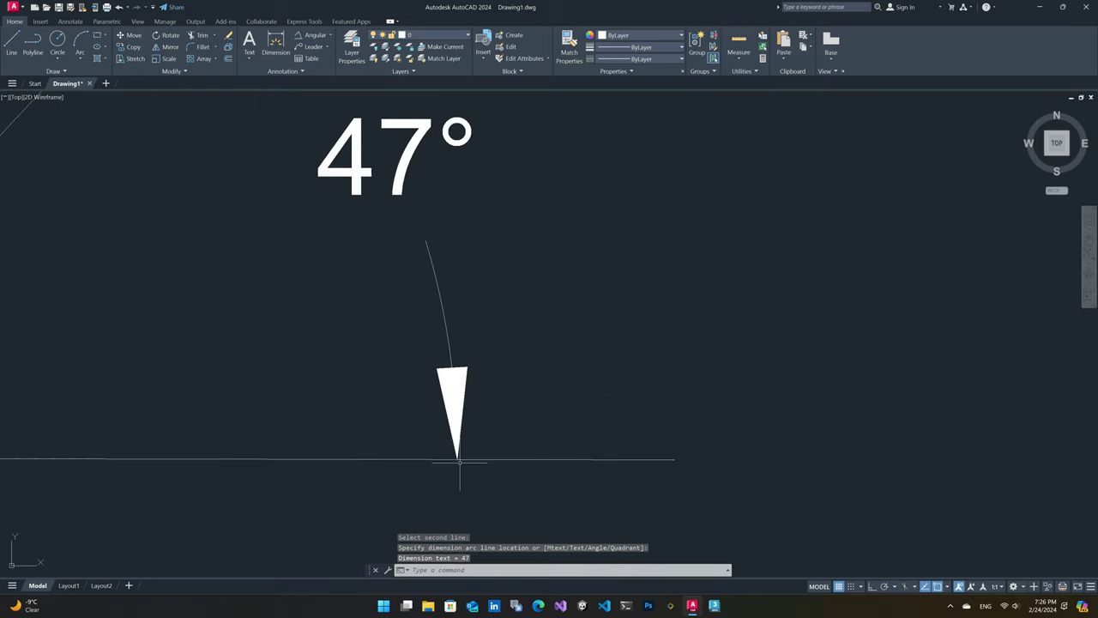
pyautogui.scroll(-5, 459, 461)
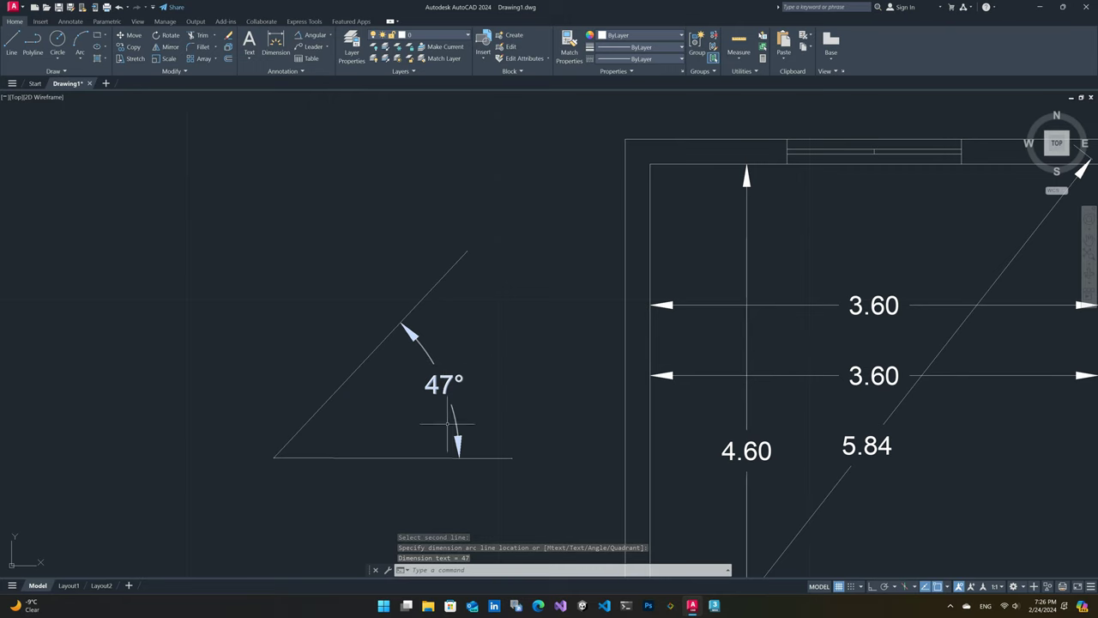
pyautogui.scroll(2, 490, 346)
pyautogui.click(507, 362)
pyautogui.click(490, 404)
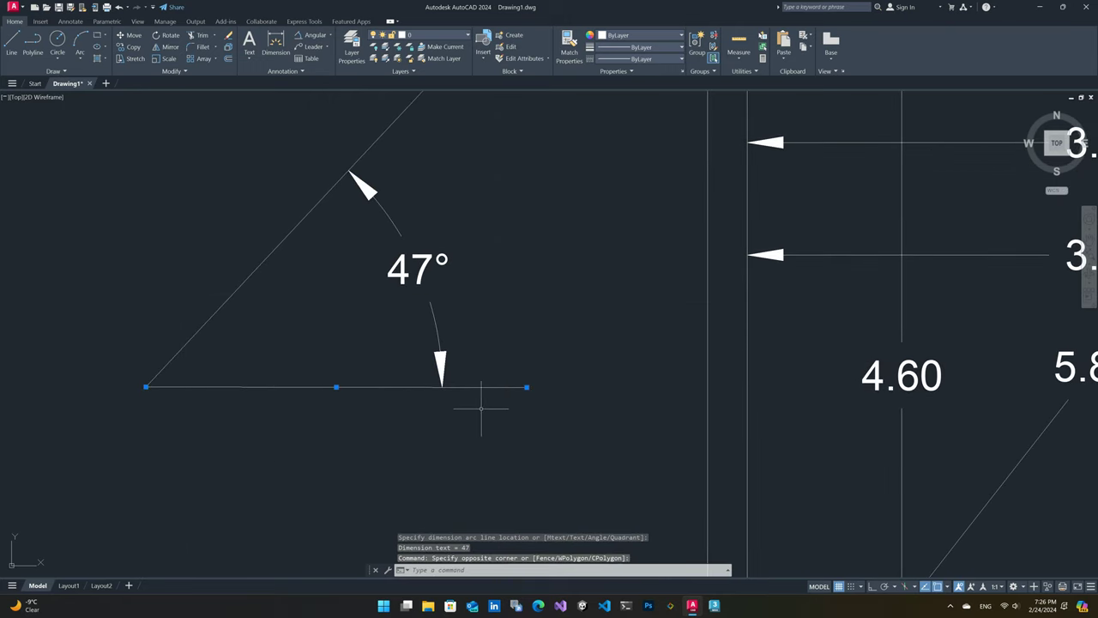
pyautogui.click(527, 386)
pyautogui.click(520, 474)
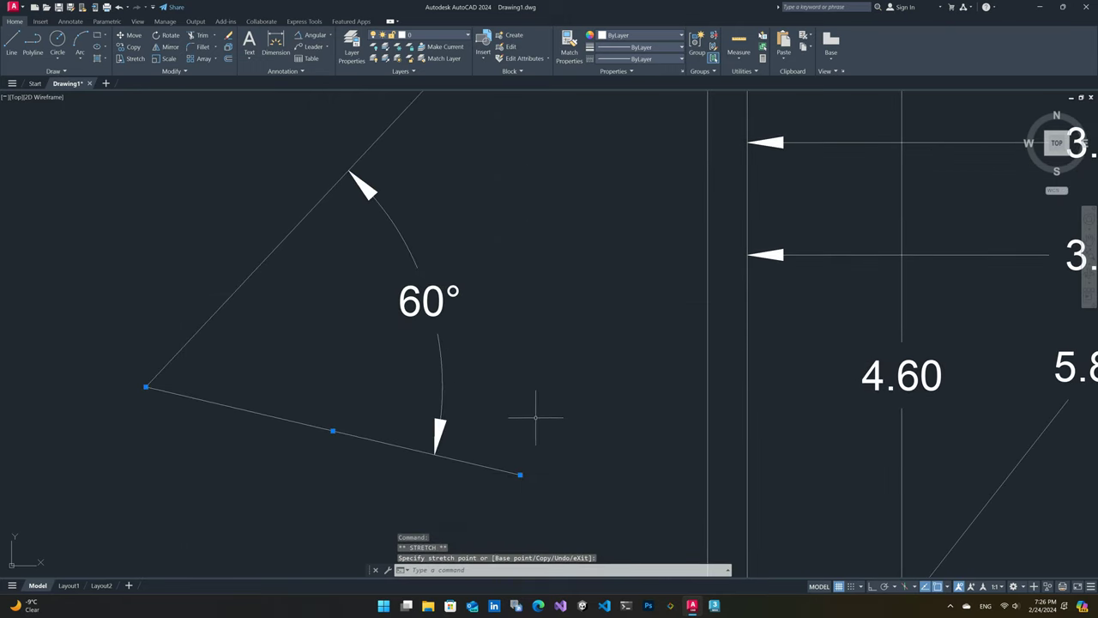
pyautogui.scroll(-3, 535, 418)
pyautogui.scroll(3, 521, 380)
pyautogui.press('Escape')
# - Stretch the line's free end further down so the angular dimension reads 80°
pyautogui.click(521, 380)
pyautogui.click(533, 381)
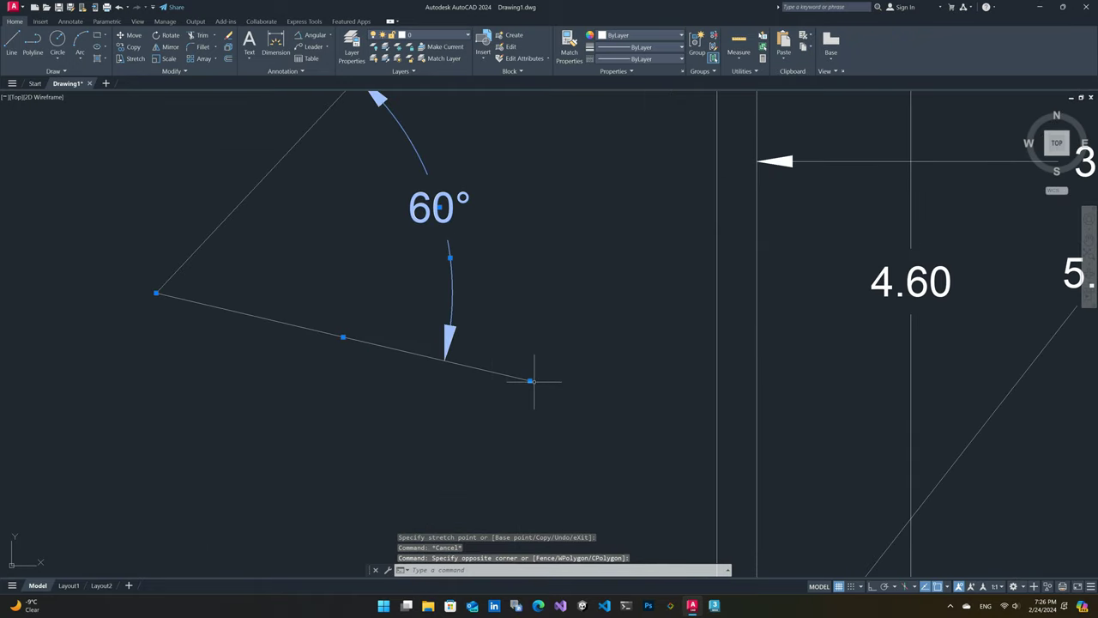
pyautogui.click(532, 381)
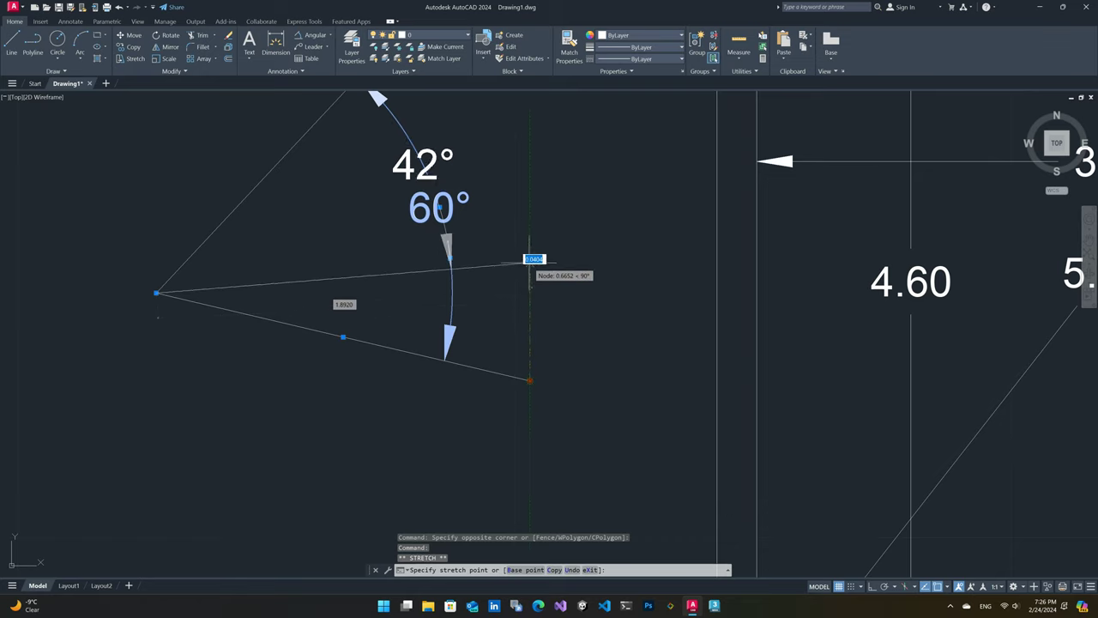
pyautogui.click(448, 485)
pyautogui.scroll(-2, 498, 432)
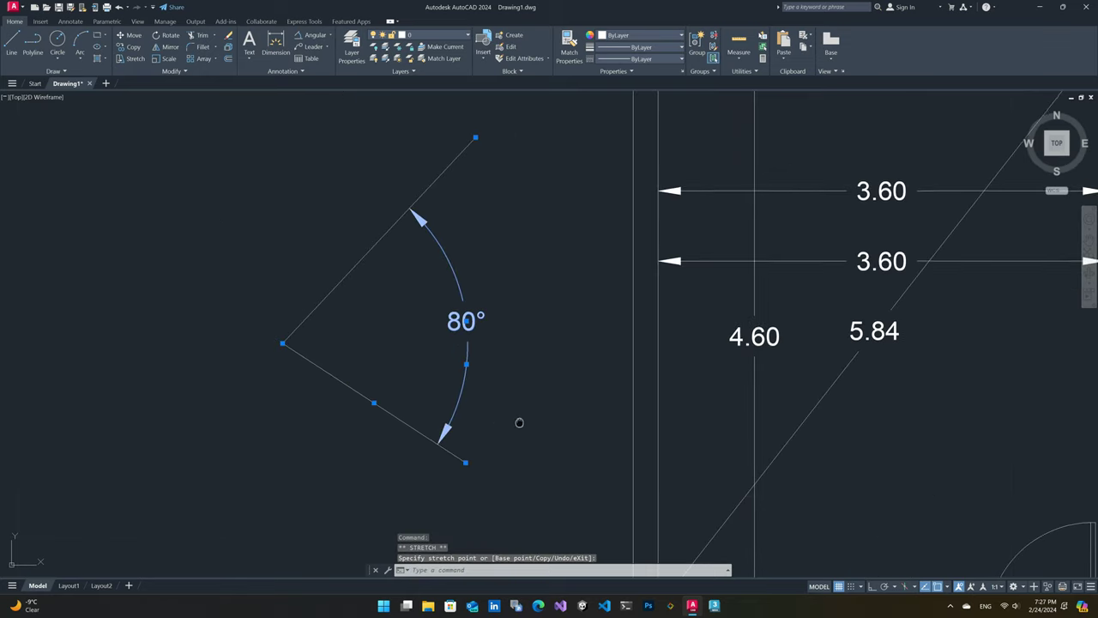
pyautogui.press('Escape')
pyautogui.scroll(-2, 338, 356)
pyautogui.scroll(2, 338, 356)
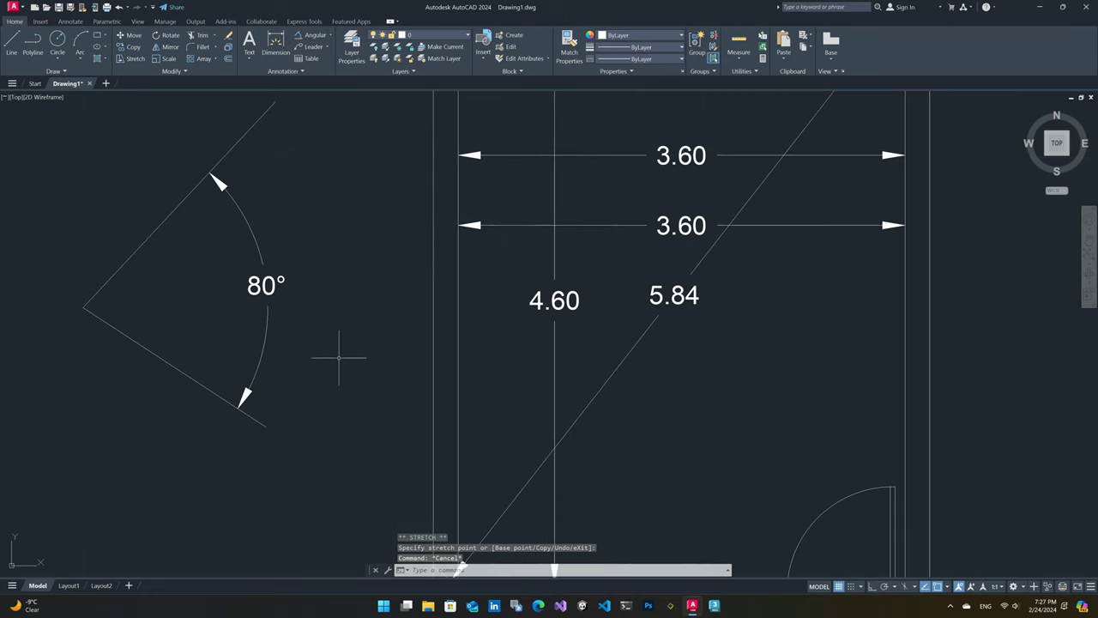
pyautogui.scroll(-2, 339, 358)
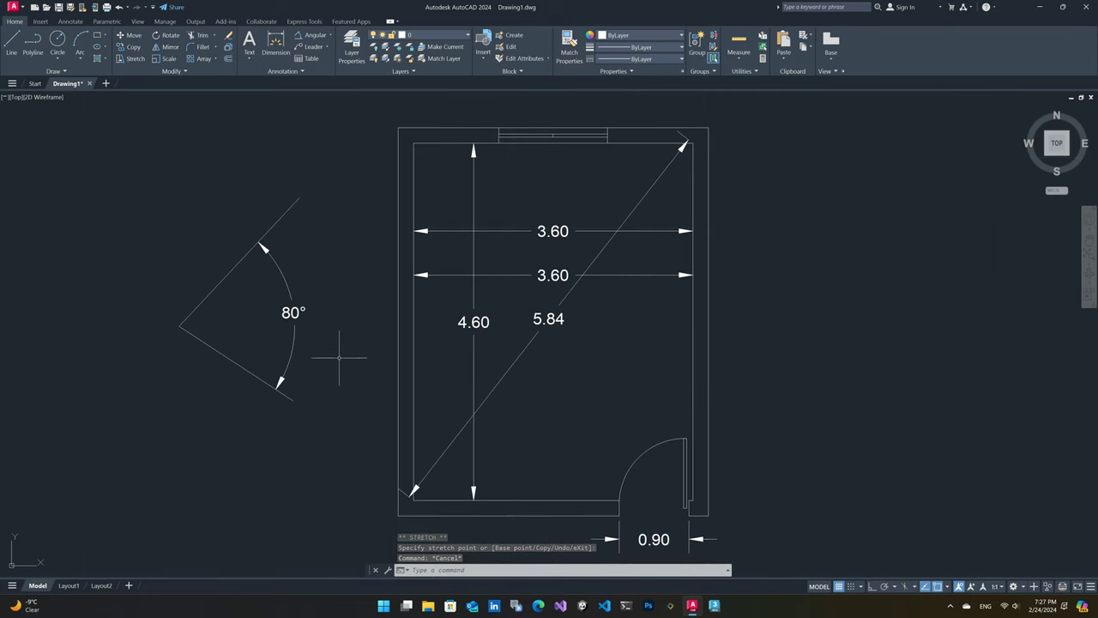